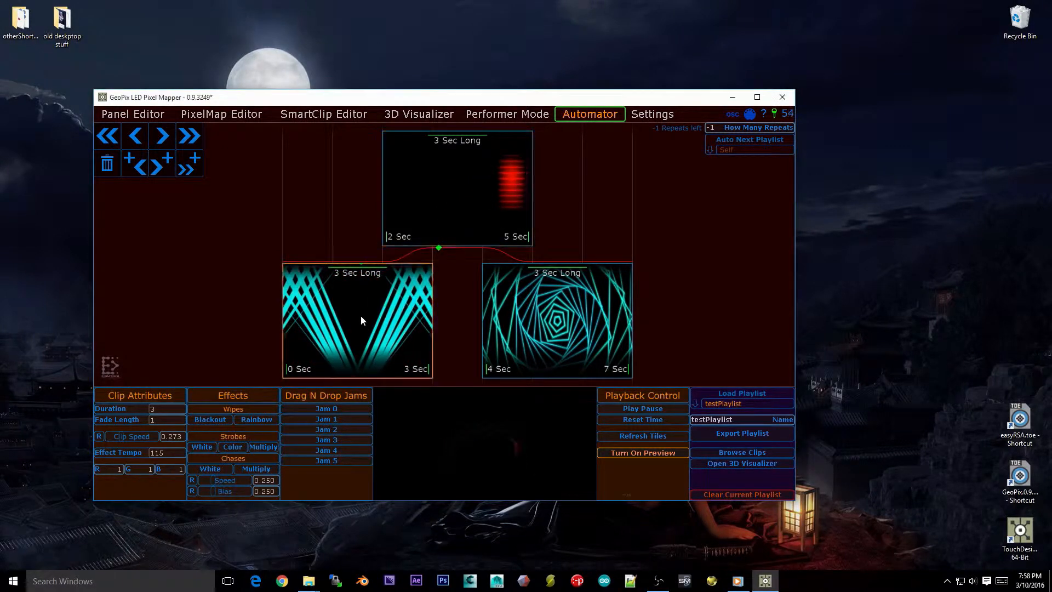
# Compare the Automator timeline with the Performer Mode and 3D Visualizer views, returning to the Automator
pyautogui.click(542, 114)
pyautogui.click(589, 114)
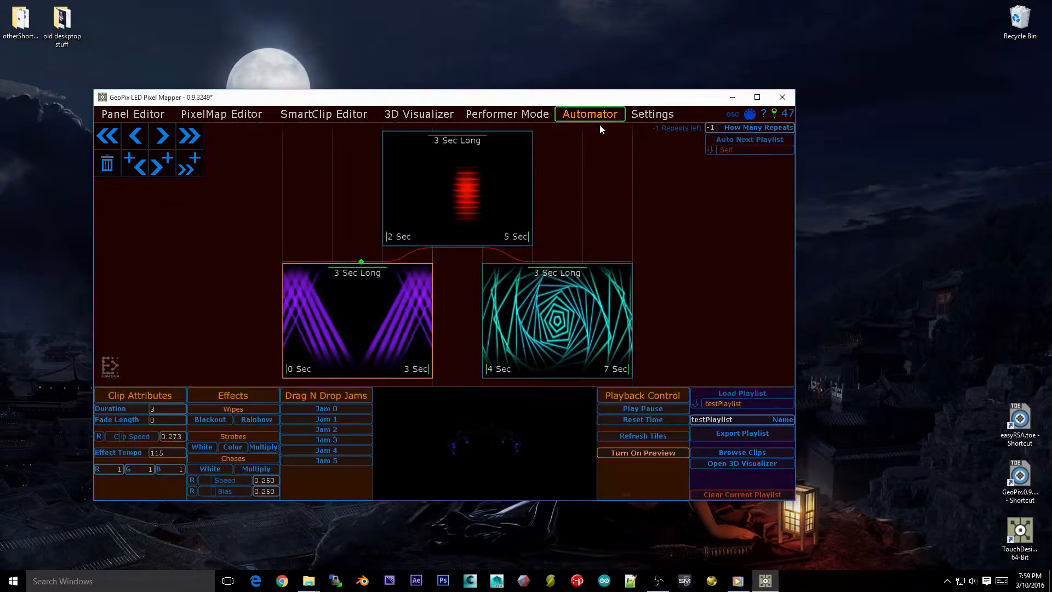
pyautogui.click(496, 114)
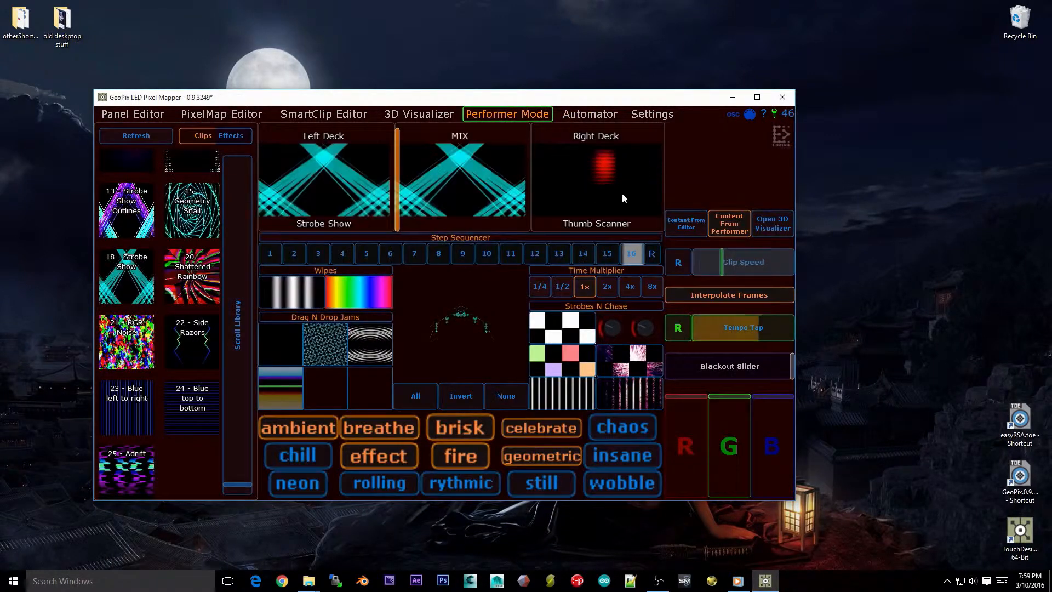
pyautogui.click(590, 114)
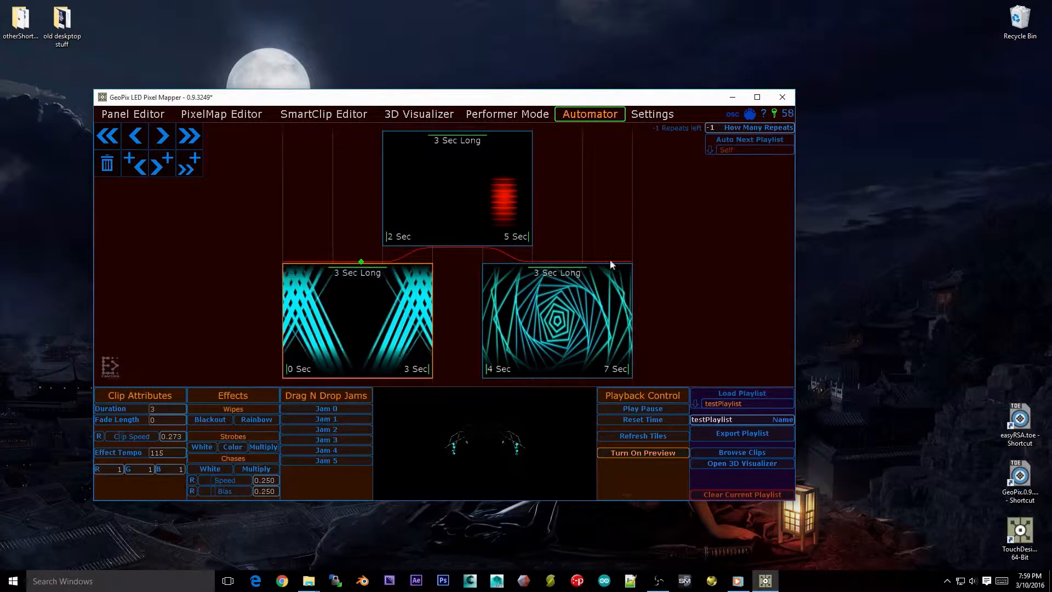
pyautogui.click(507, 114)
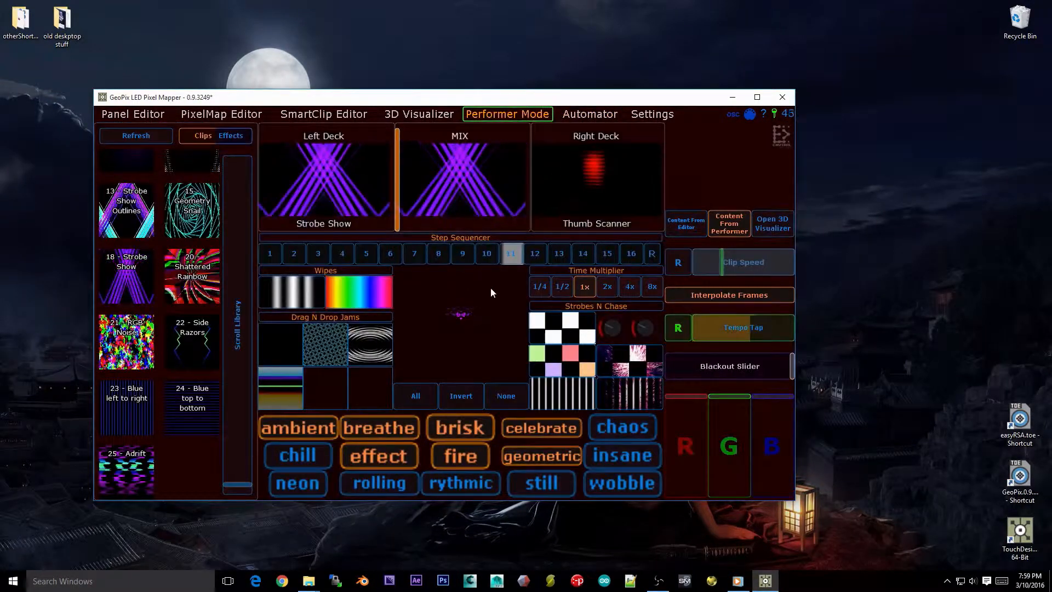
pyautogui.click(426, 114)
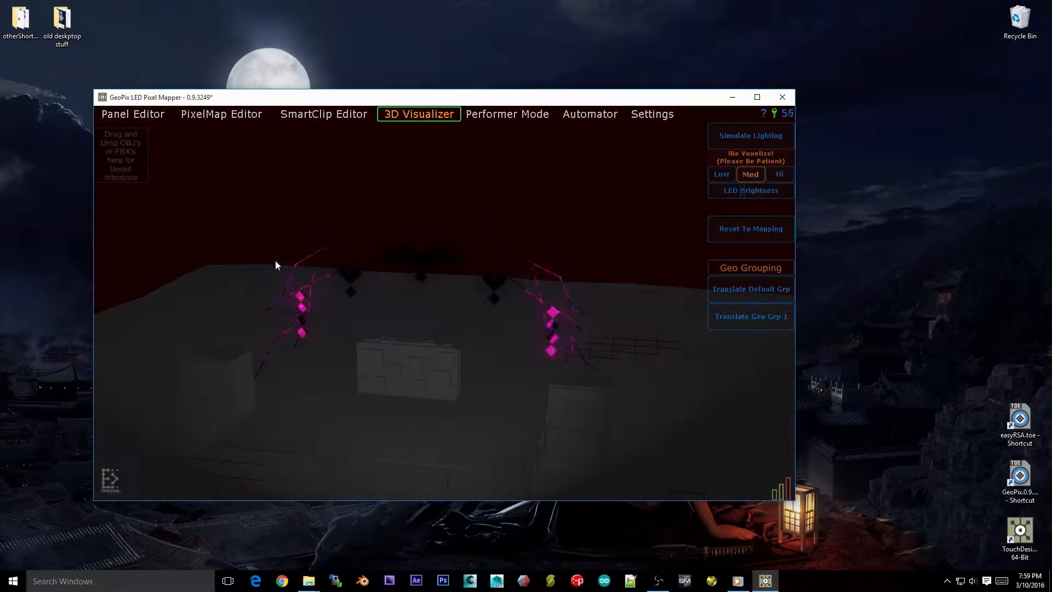
pyautogui.click(585, 117)
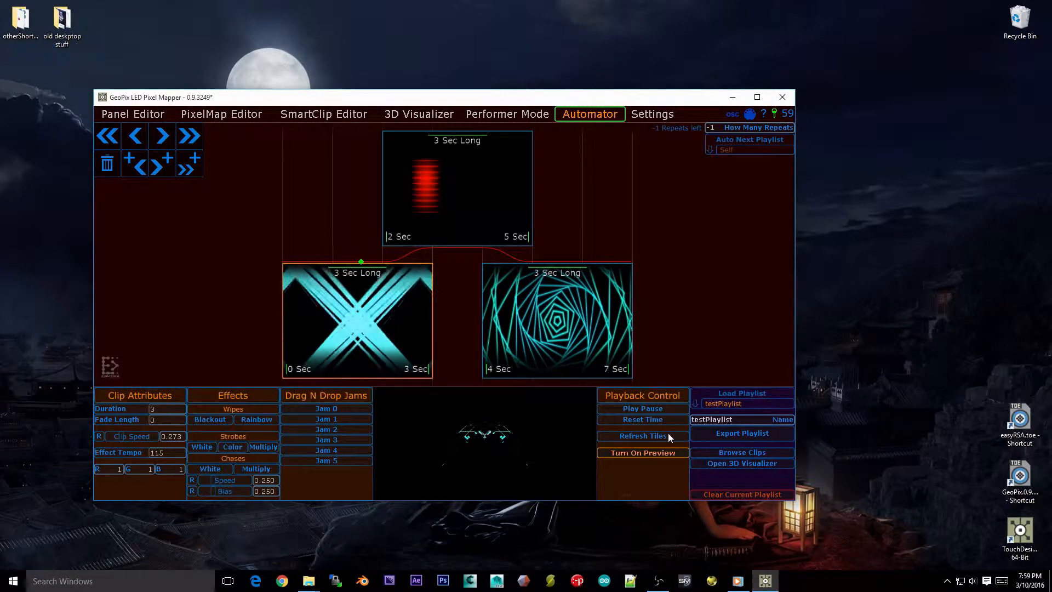
pyautogui.click(534, 114)
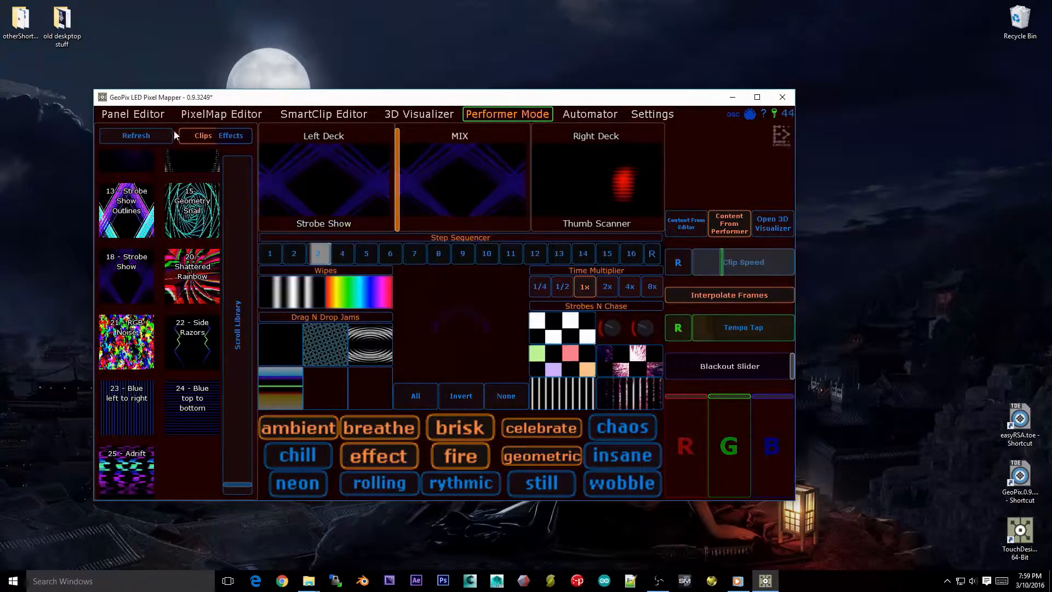
pyautogui.click(590, 113)
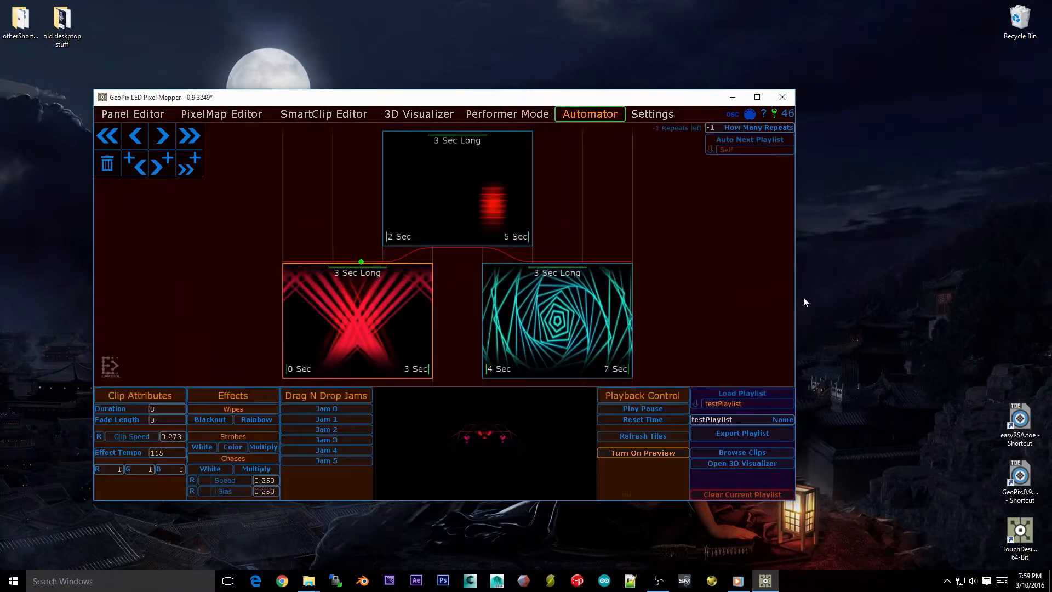
# Open the clip library in a separate window and close it, and toggle the preview off and back on
pyautogui.click(741, 450)
pyautogui.moveTo(195, 120); pyautogui.dragTo(887, 108)
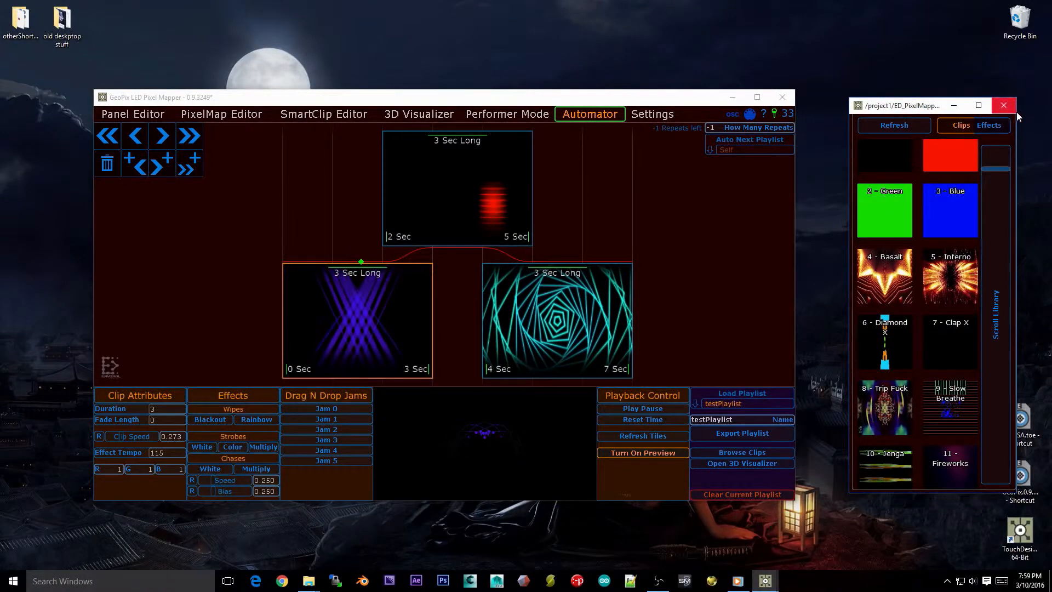
pyautogui.click(1003, 105)
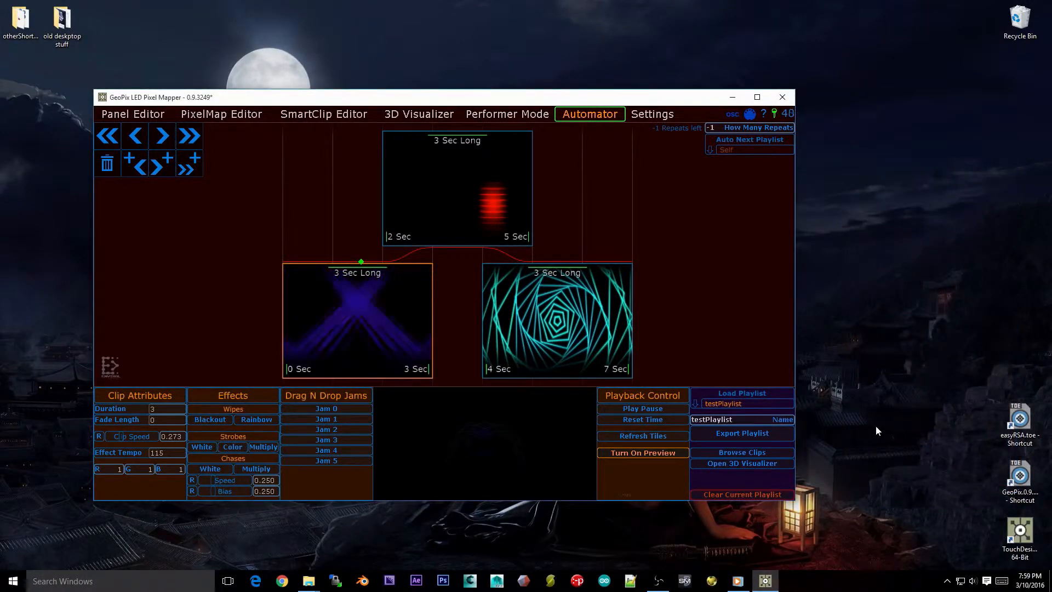
pyautogui.click(660, 452)
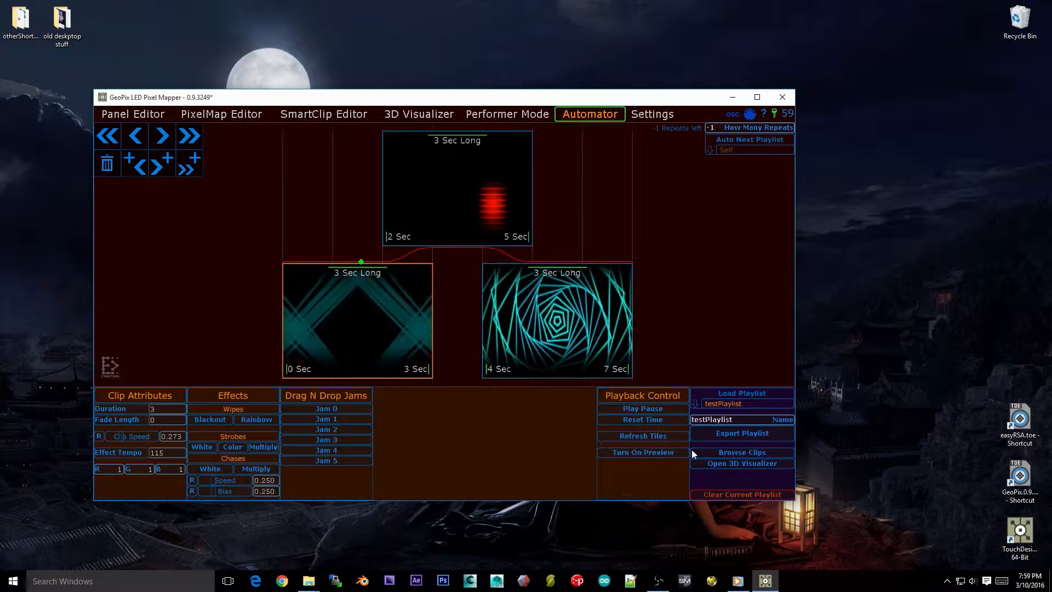
pyautogui.click(609, 452)
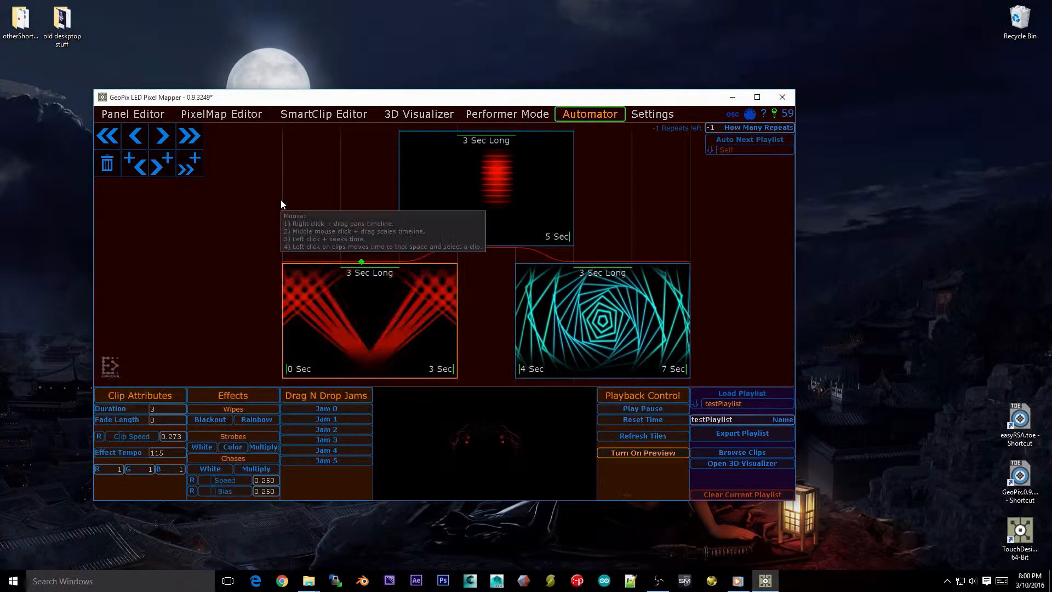
# Read the Automator help on timeline controls, clip editing and playlist settings, and close it
pyautogui.click(764, 114)
pyautogui.moveTo(573, 140); pyautogui.dragTo(510, 76)
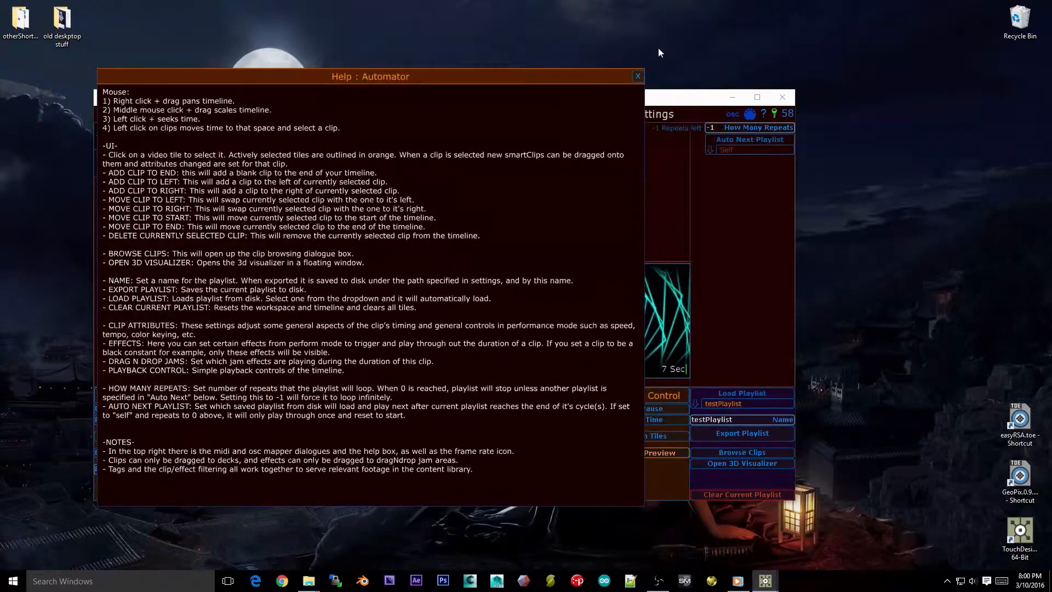
pyautogui.click(639, 75)
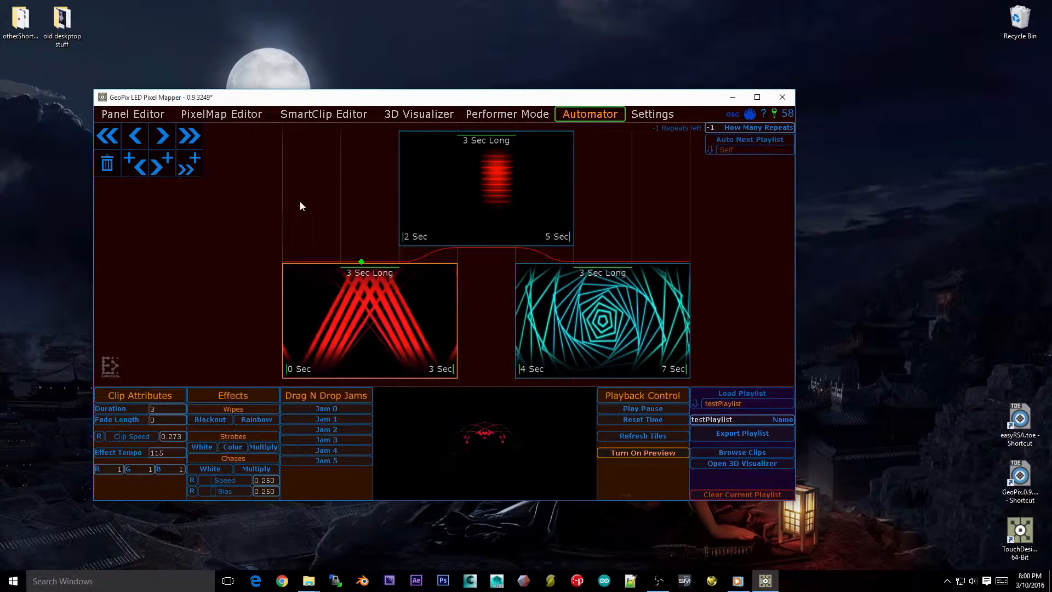
# Examine the three-clip timeline at different positions and scales, including fully compressed
pyautogui.moveTo(331, 190)
pyautogui.mouseDown()
pyautogui.moveTo(448, 212)
pyautogui.moveTo(16, 213)
pyautogui.moveTo(263, 281)
pyautogui.moveTo(293, 249)
pyautogui.mouseUp()
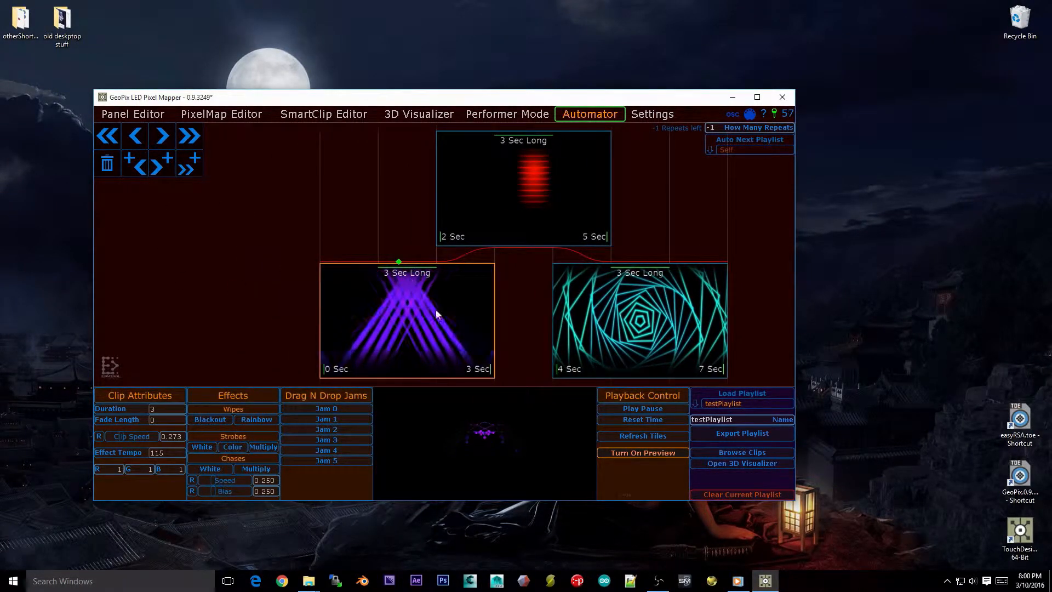
pyautogui.moveTo(435, 309)
pyautogui.mouseDown()
pyautogui.moveTo(548, 249)
pyautogui.moveTo(299, 187)
pyautogui.moveTo(183, 199)
pyautogui.moveTo(644, 177)
pyautogui.mouseUp()
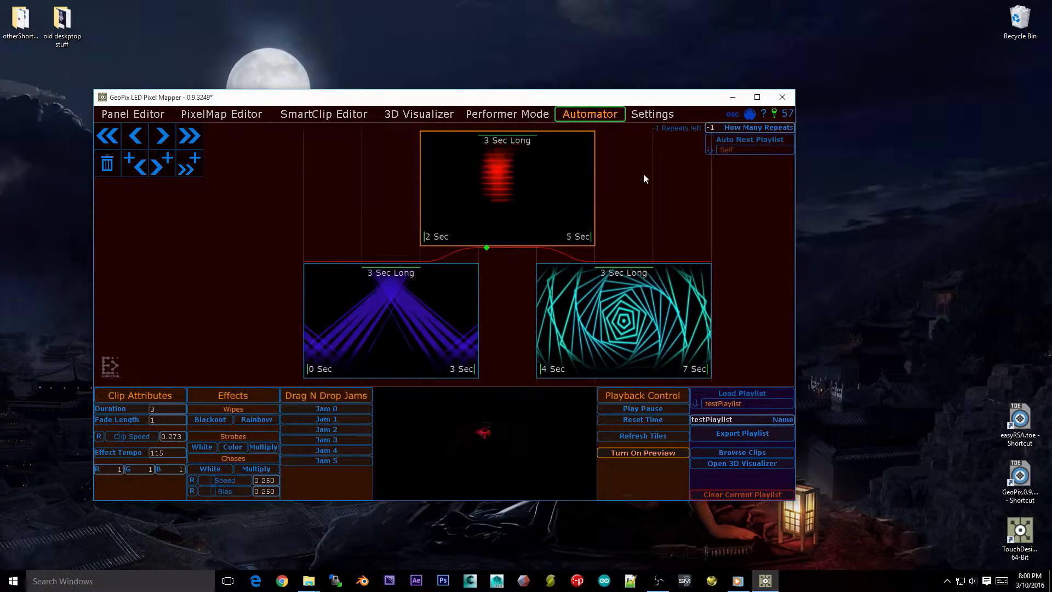
pyautogui.moveTo(371, 209); pyautogui.dragTo(488, 185)
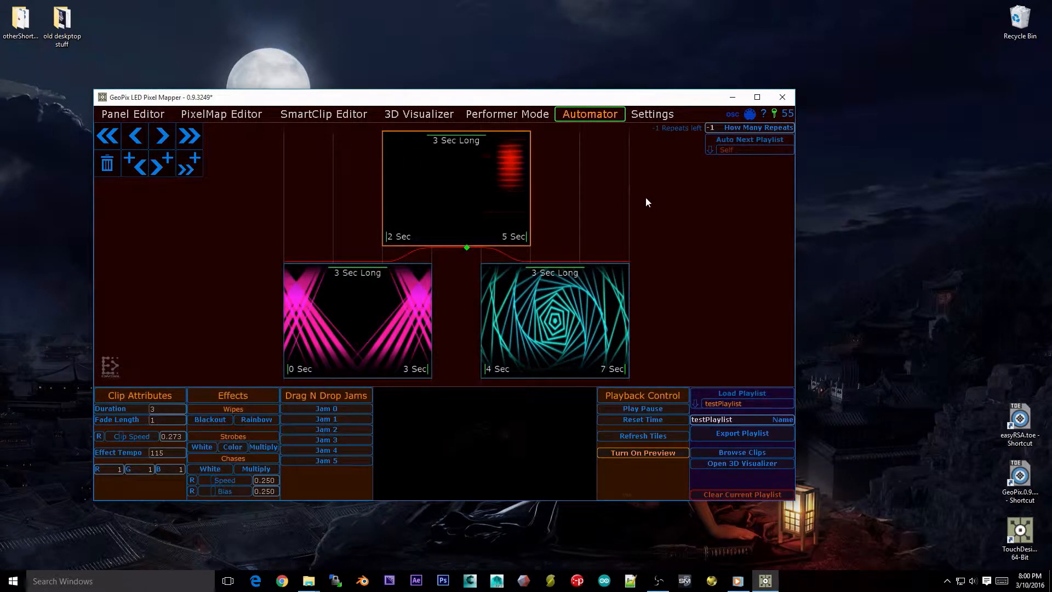
pyautogui.moveTo(632, 279); pyautogui.dragTo(203, 239)
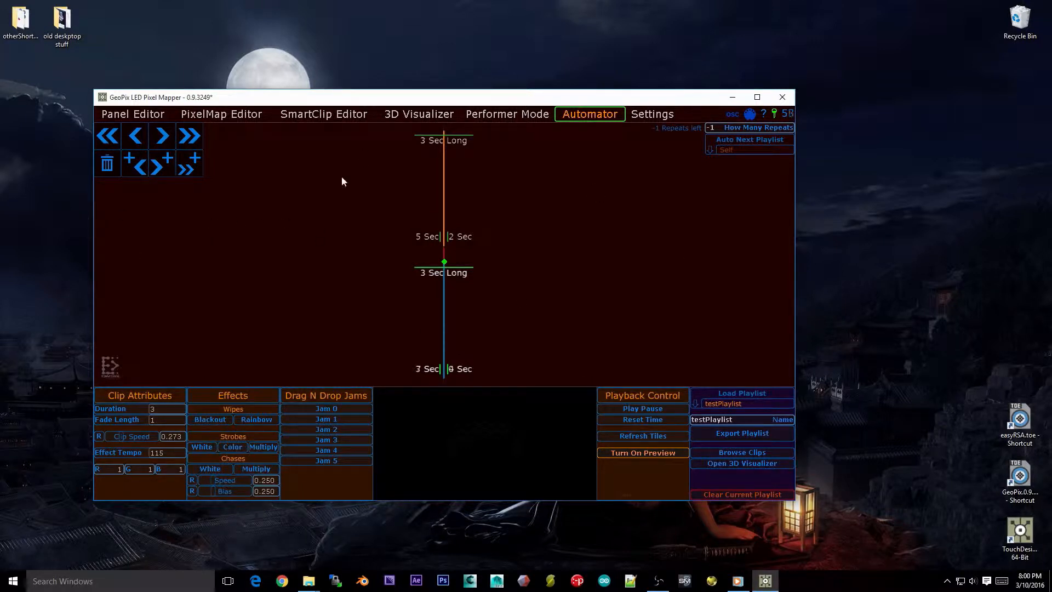
pyautogui.moveTo(217, 283); pyautogui.dragTo(340, 277)
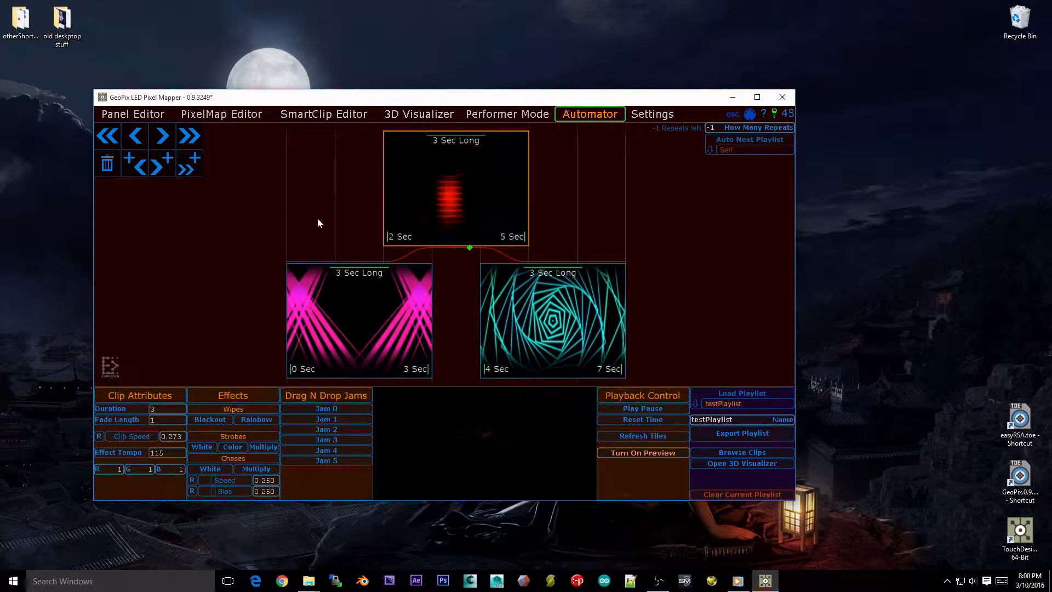
pyautogui.moveTo(317, 218); pyautogui.dragTo(357, 211)
# Select the first, second and third timeline clips in turn to seek the playhead to each
pyautogui.moveTo(369, 319); pyautogui.dragTo(376, 320)
pyautogui.click(375, 320)
pyautogui.click(460, 186)
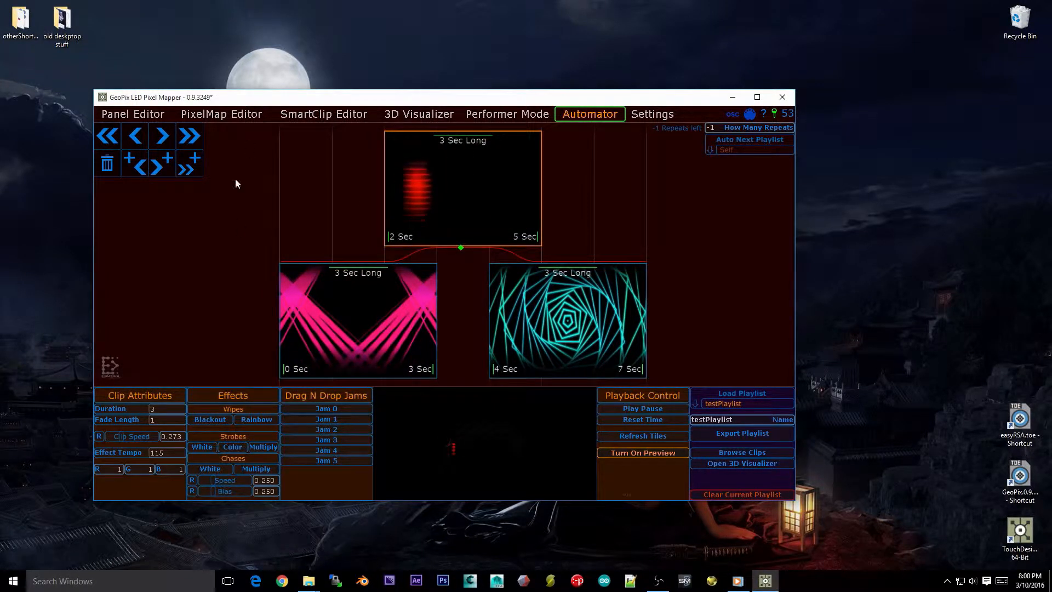
pyautogui.click(540, 300)
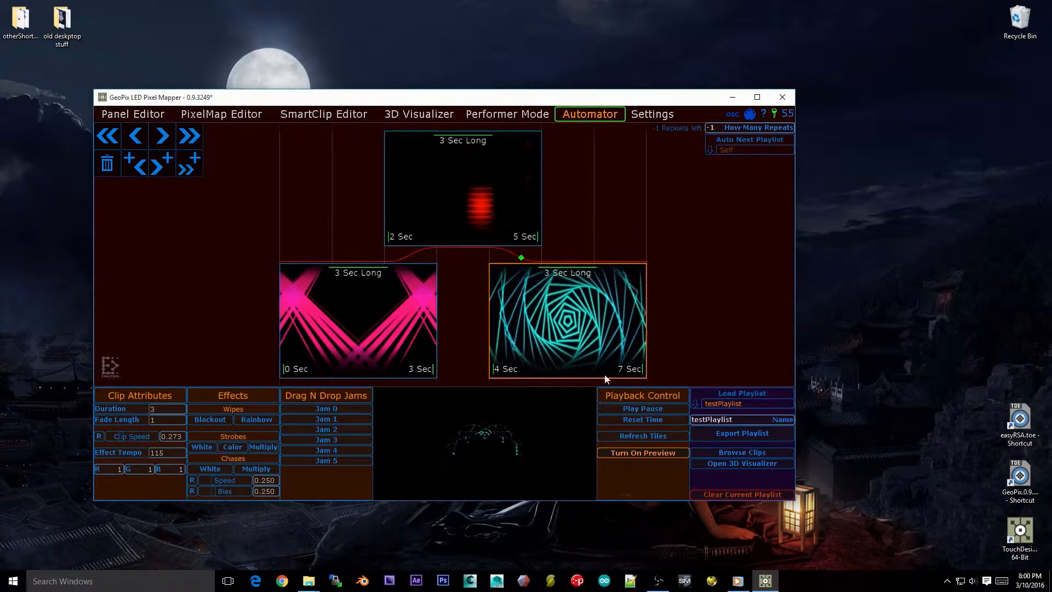
# Add a blank clip to the end of the timeline and open the clip library beside the main window
pyautogui.click(192, 169)
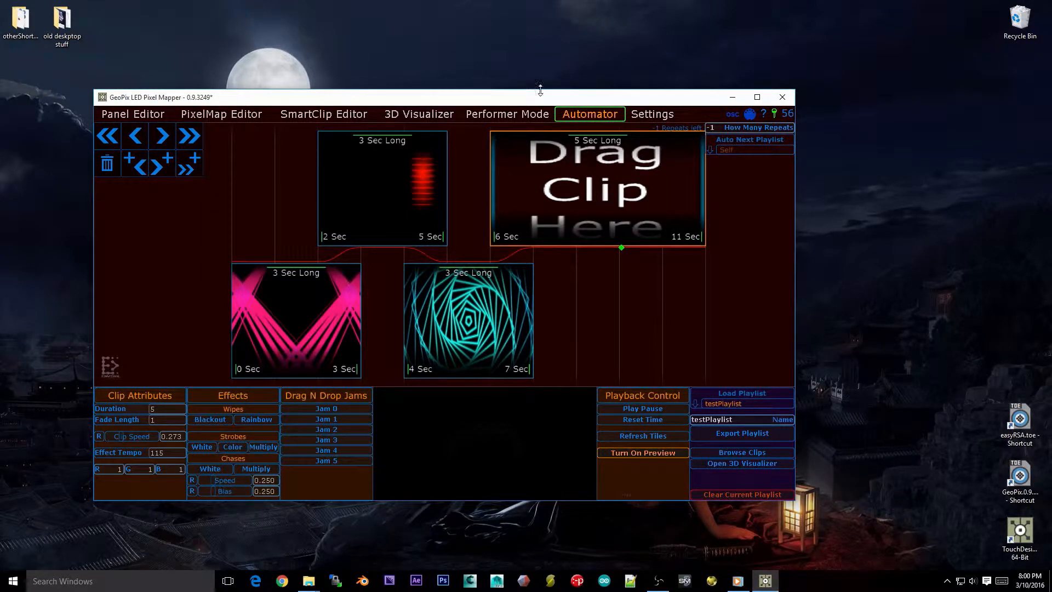
pyautogui.moveTo(543, 101); pyautogui.dragTo(506, 103)
pyautogui.click(703, 455)
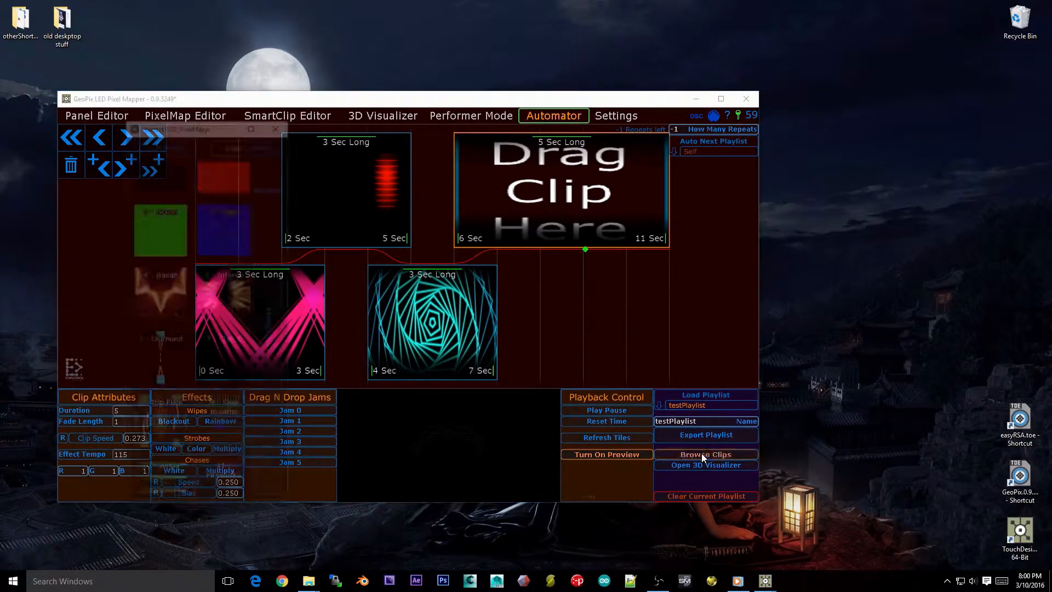
pyautogui.moveTo(162, 136); pyautogui.dragTo(831, 102)
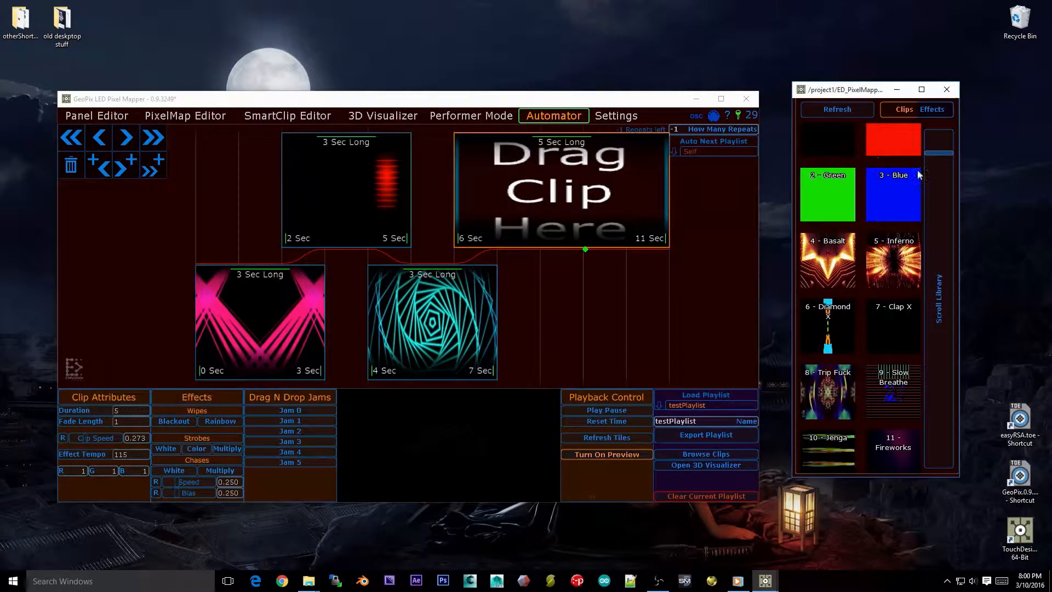
# Assign the Side Razors clip from the library to the blank clip at the end of the timeline
pyautogui.scroll(-10, 950, 405)
pyautogui.moveTo(948, 402); pyautogui.dragTo(927, 467)
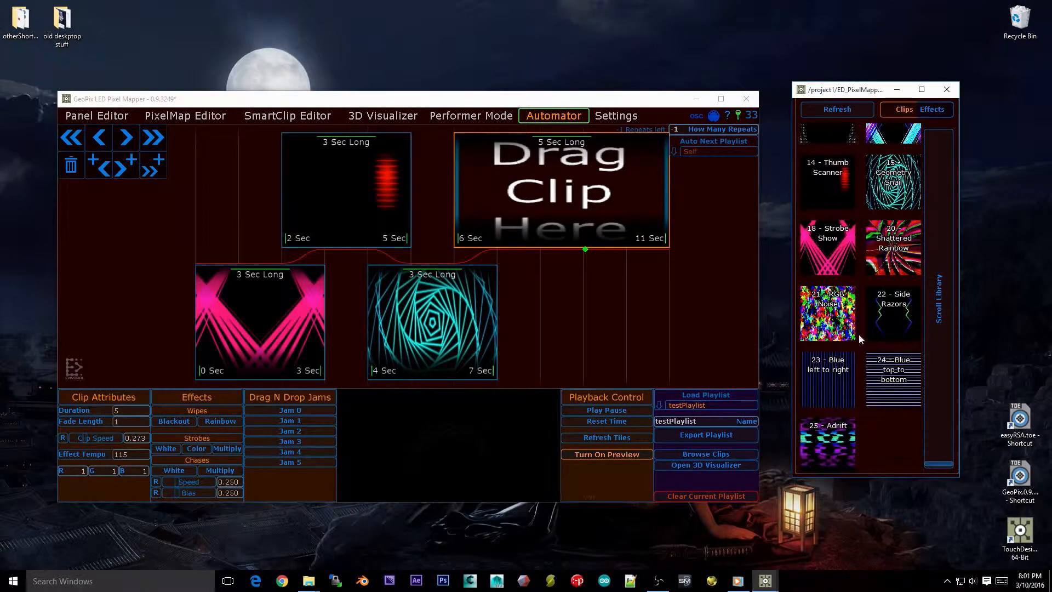
pyautogui.click(586, 198)
pyautogui.moveTo(895, 320); pyautogui.dragTo(579, 189)
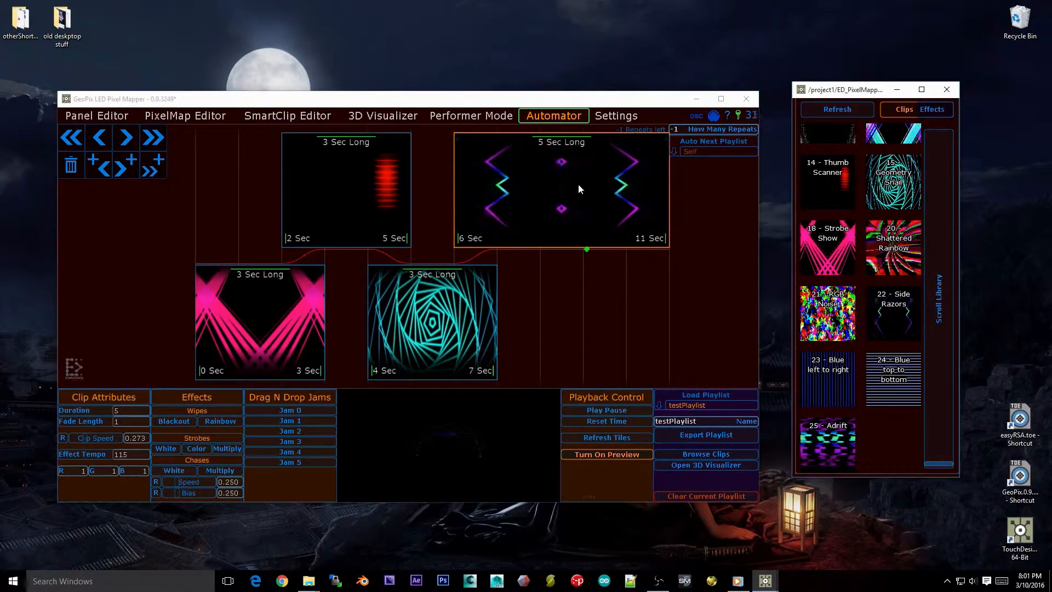
pyautogui.click(520, 196)
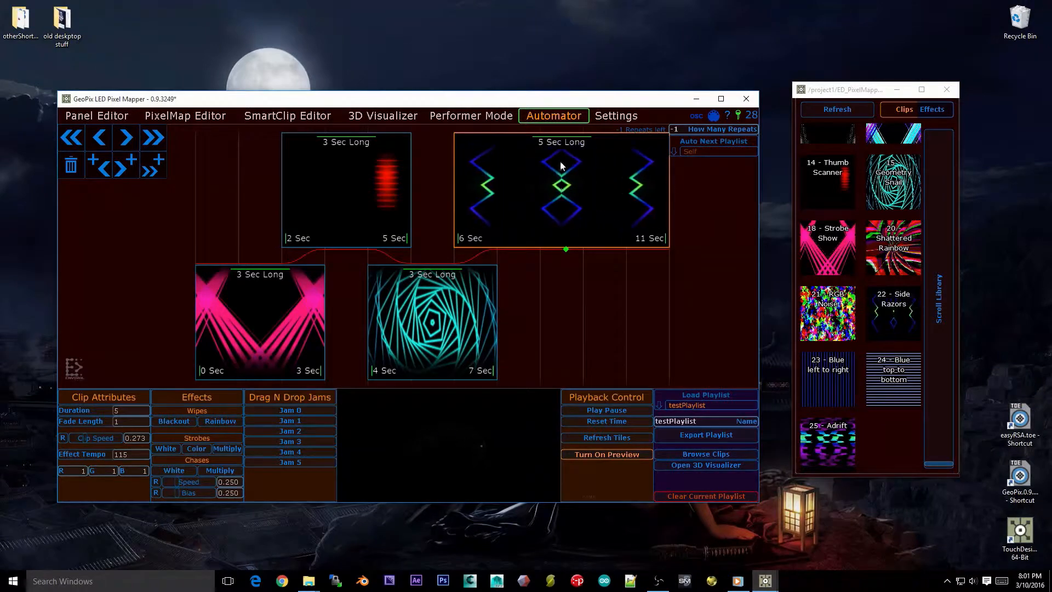
# Try Blue top to bottom in the second timeline clip, and replace it with Adrift
pyautogui.click(321, 189)
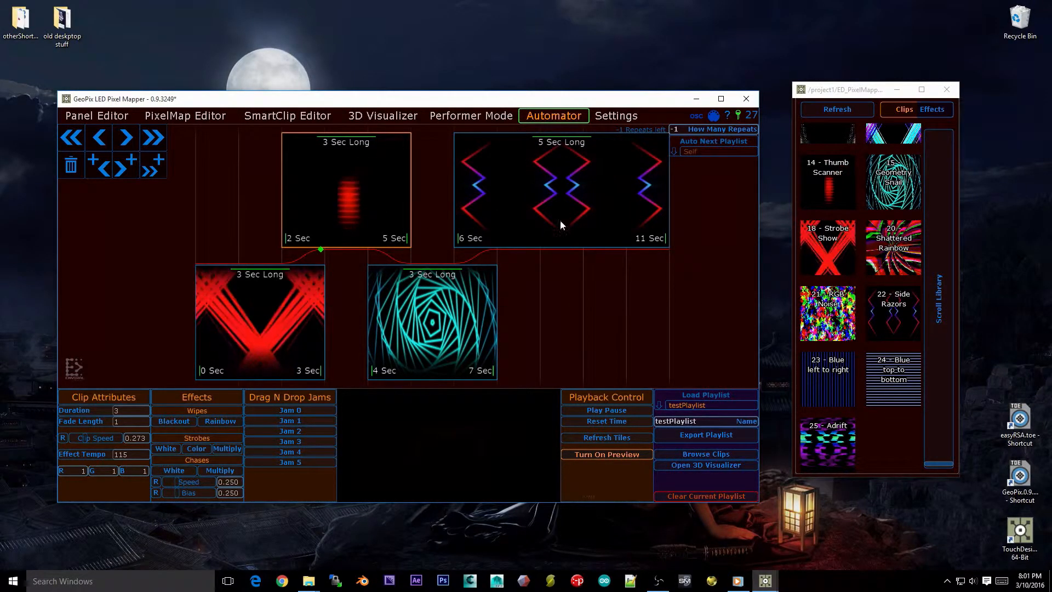
pyautogui.moveTo(900, 317); pyautogui.dragTo(568, 178)
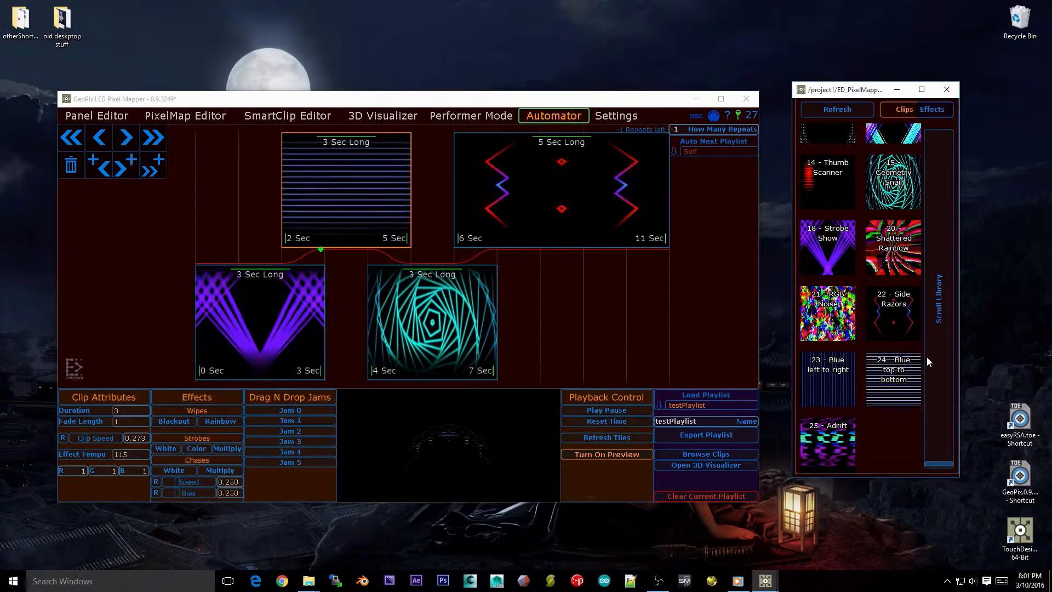
pyautogui.moveTo(816, 435); pyautogui.dragTo(431, 214)
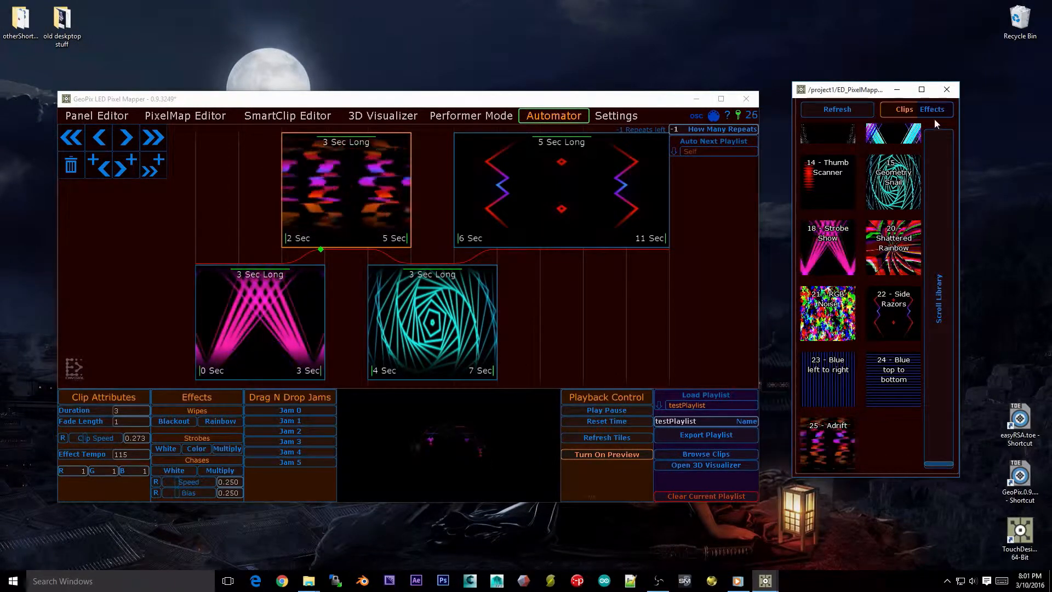
# Insert a blank clip just before the Geometry Snail clip on the timeline and delete it again
pyautogui.moveTo(583, 299)
pyautogui.mouseDown()
pyautogui.moveTo(507, 314)
pyautogui.moveTo(570, 307)
pyautogui.mouseUp()
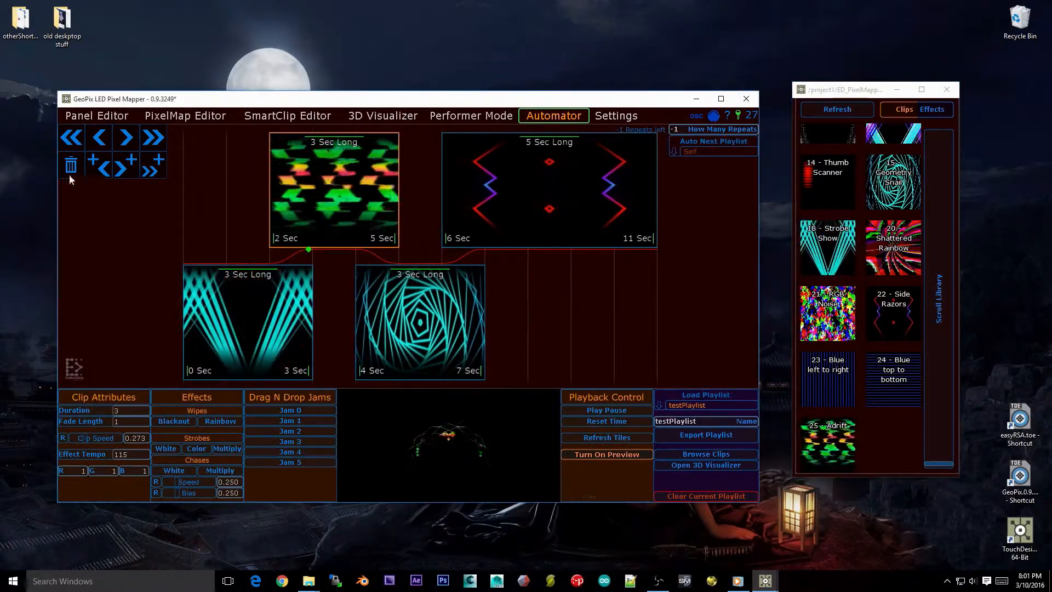
pyautogui.click(552, 187)
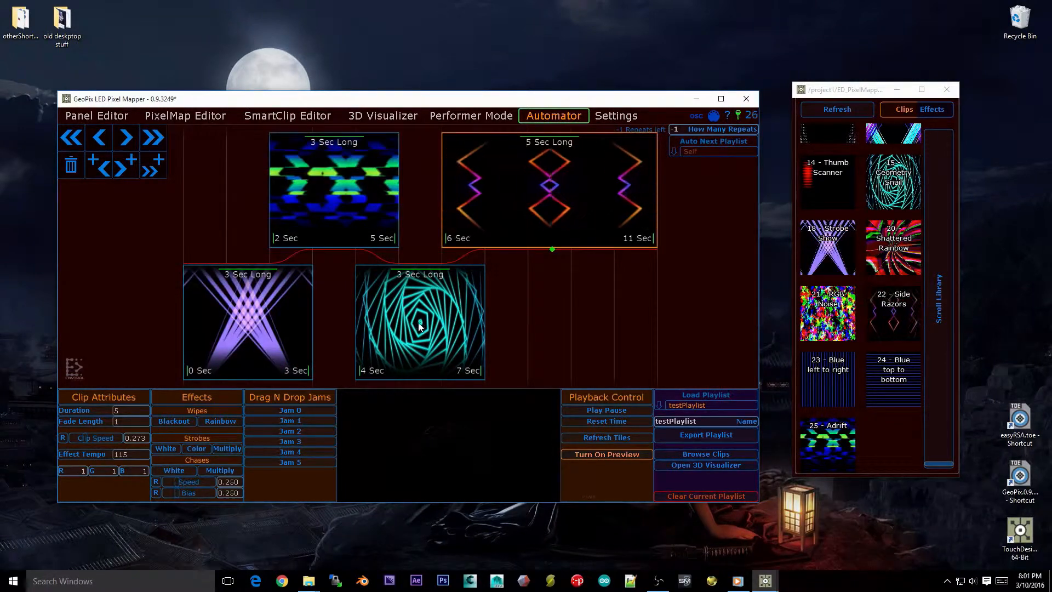
pyautogui.click(462, 278)
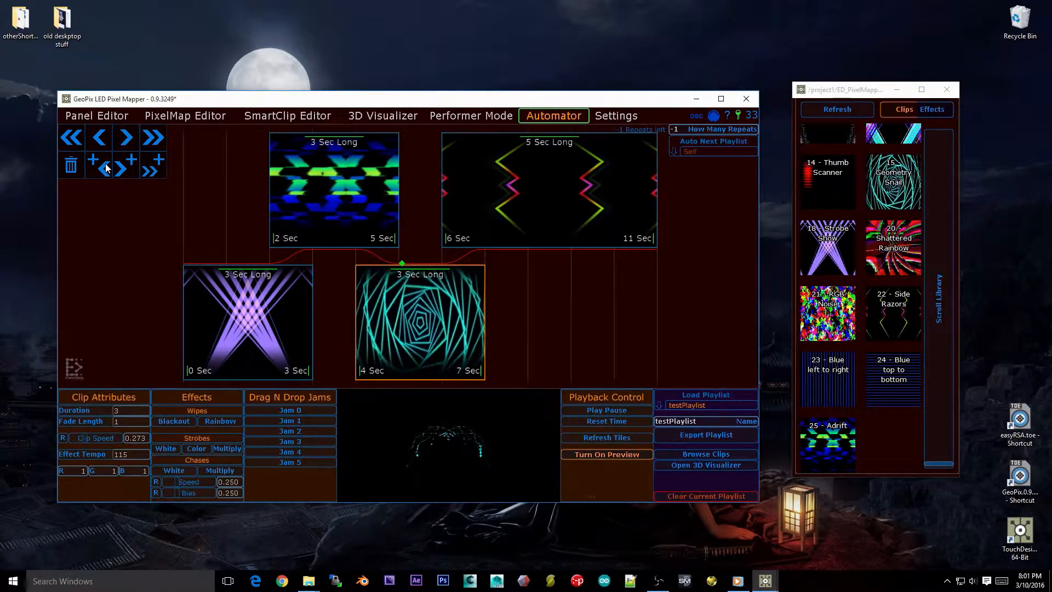
pyautogui.click(129, 167)
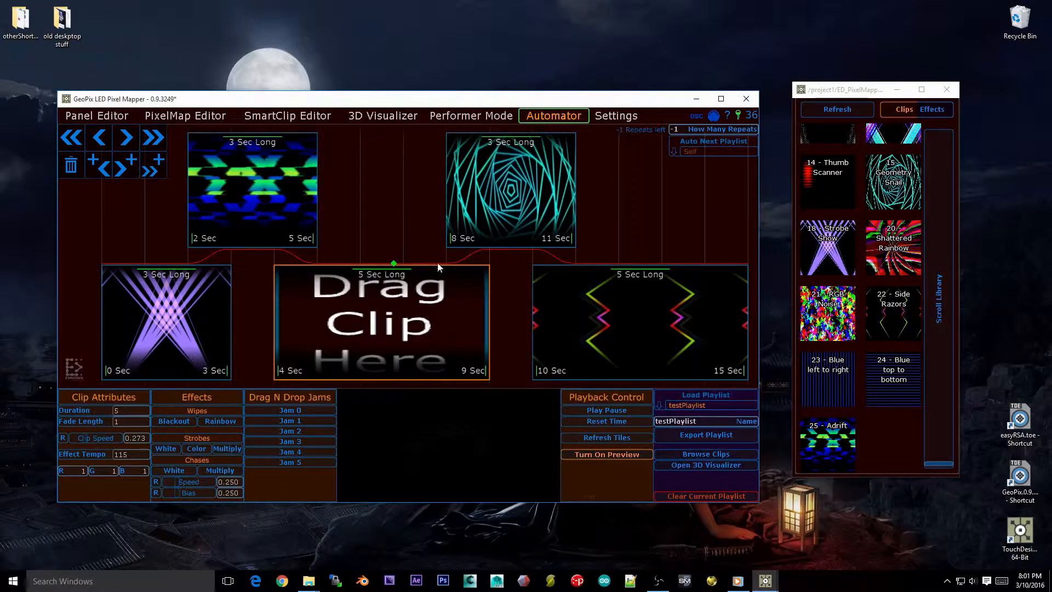
pyautogui.click(71, 164)
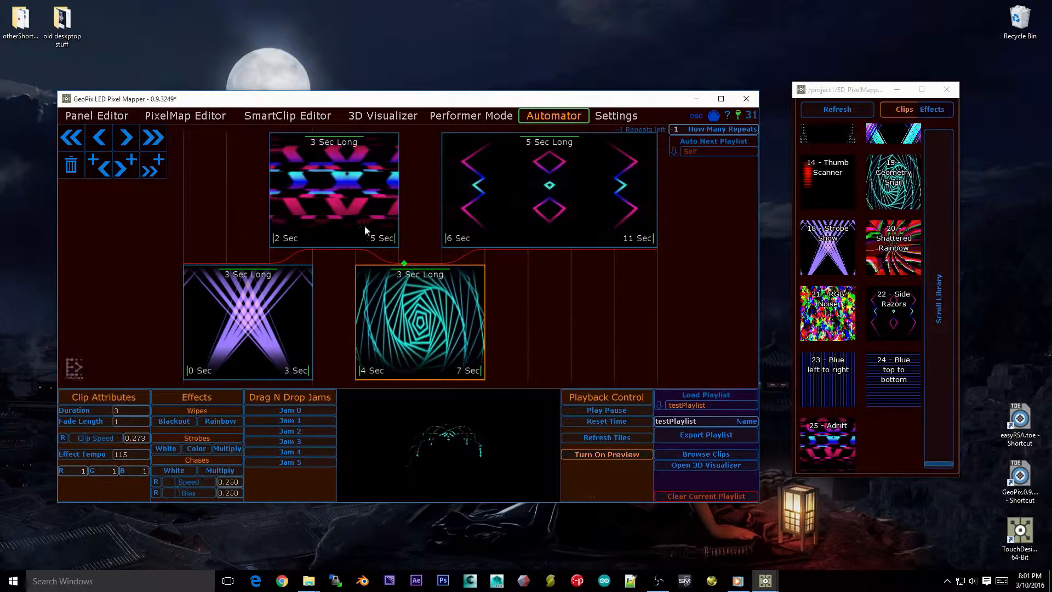
# Move the Geometry Snail clip one place earlier on the timeline, and restore Adrift to the position before it
pyautogui.click(102, 139)
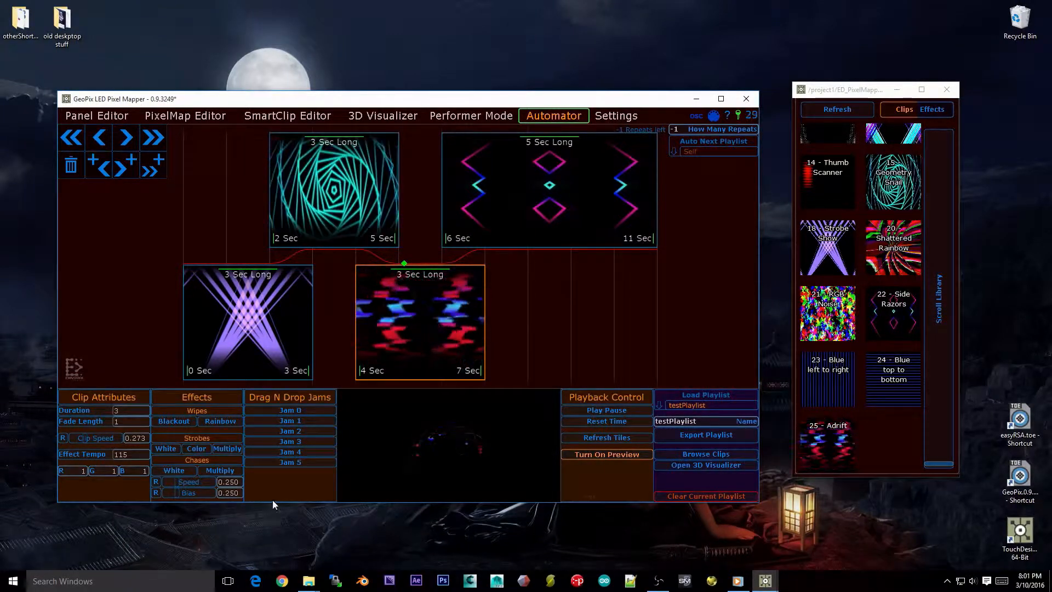
pyautogui.click(103, 140)
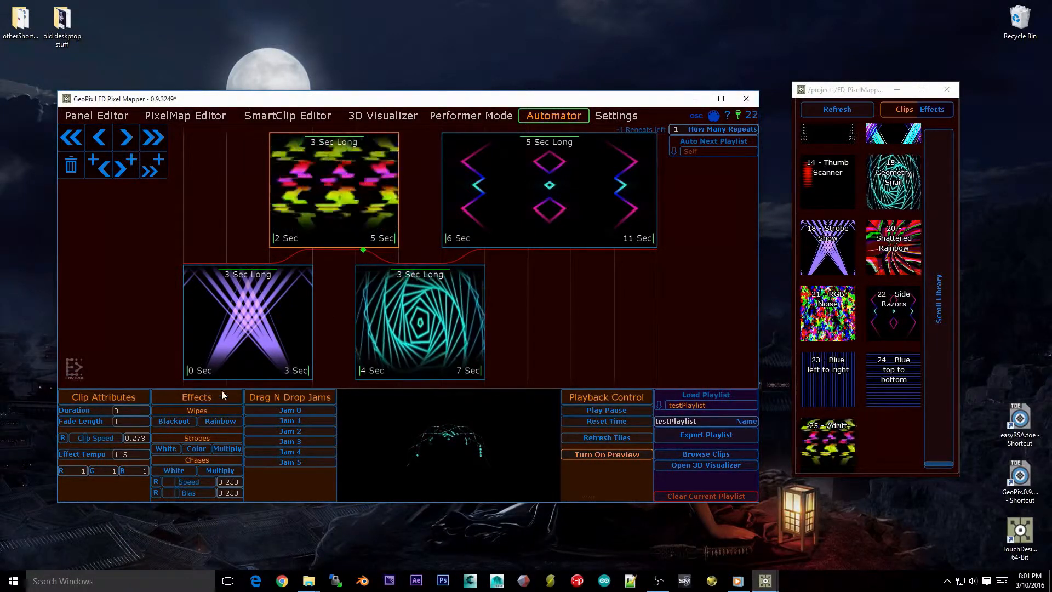
# Move the Geometry Snail clip to the start of the timeline, and return it via the end to just before Side Razors
pyautogui.click(410, 341)
pyautogui.click(74, 139)
pyautogui.click(244, 304)
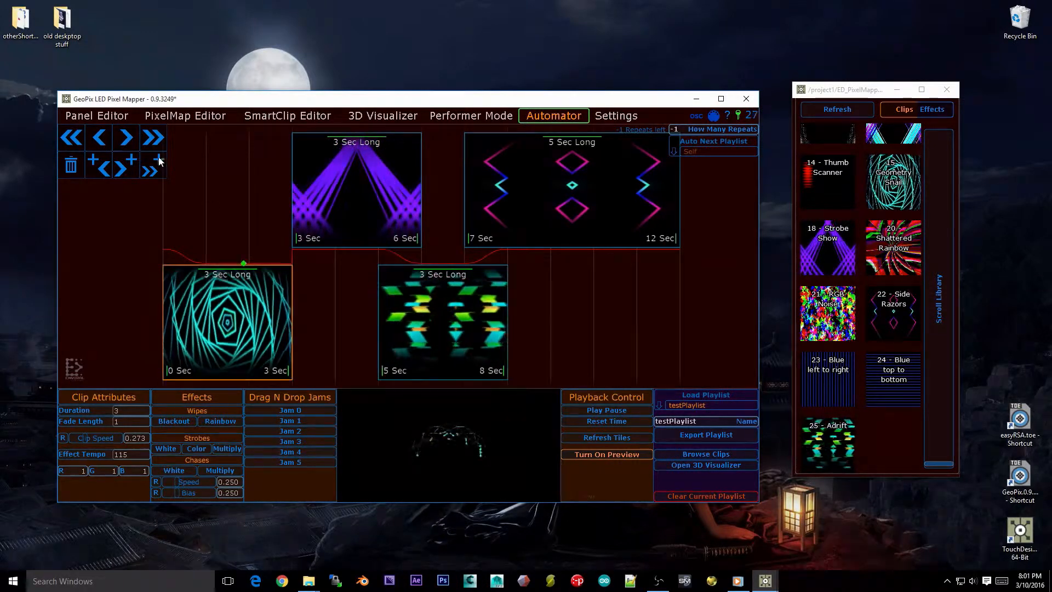
pyautogui.click(158, 162)
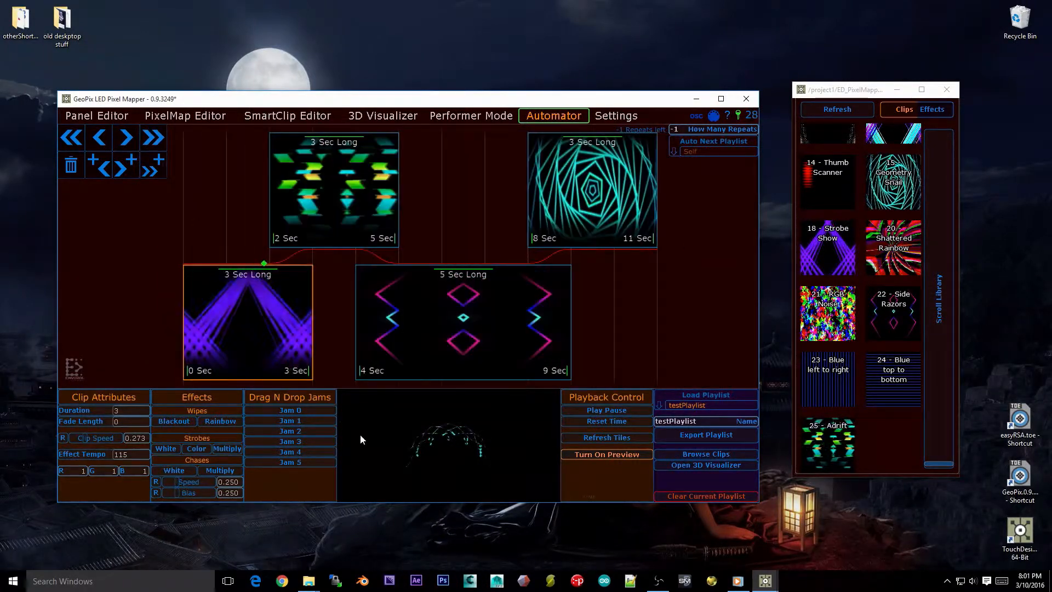
pyautogui.click(624, 157)
pyautogui.click(99, 137)
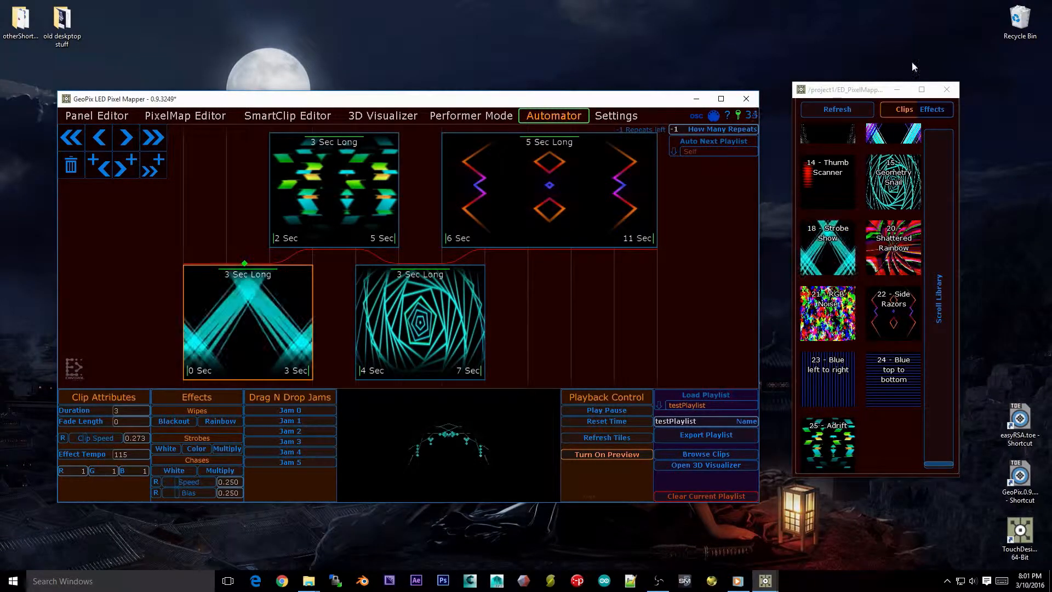
# Minimize the clip library window and move playback between the Strobe Show, Side Razors and Geometry Snail clips on the timeline
pyautogui.click(896, 89)
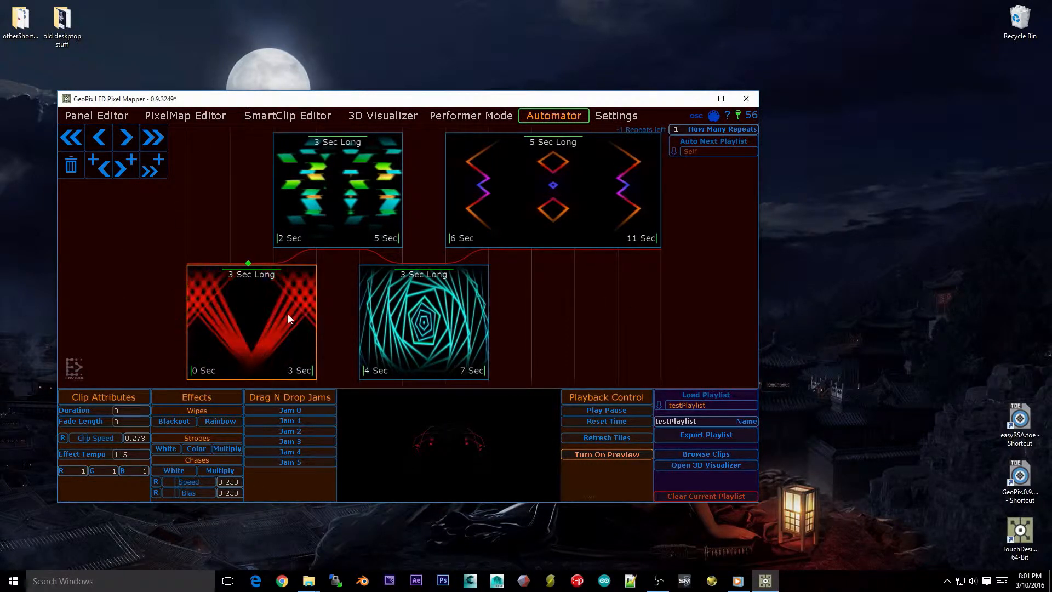
pyautogui.click(280, 334)
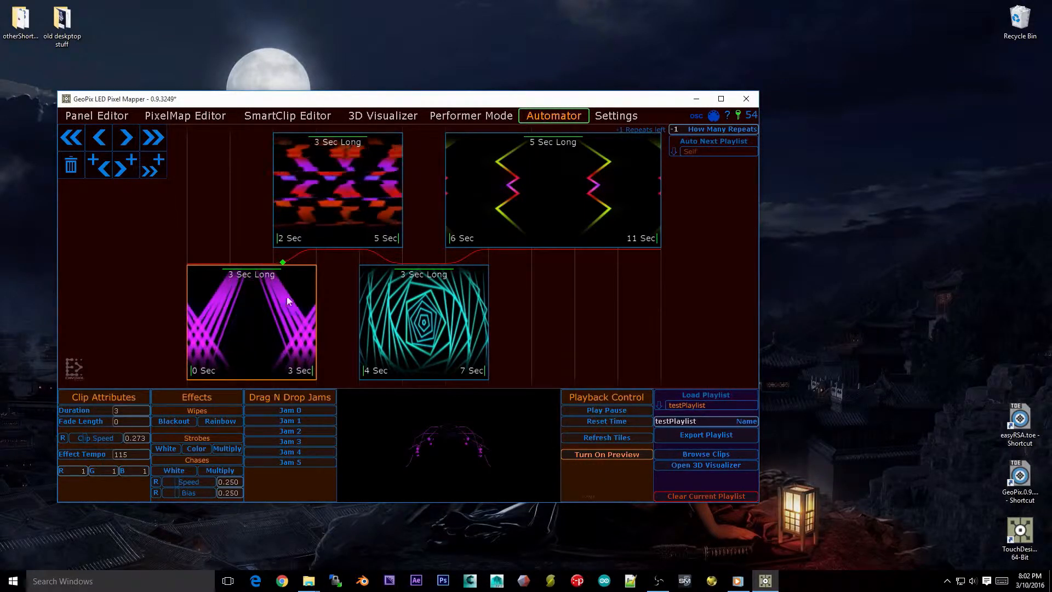
pyautogui.click(497, 219)
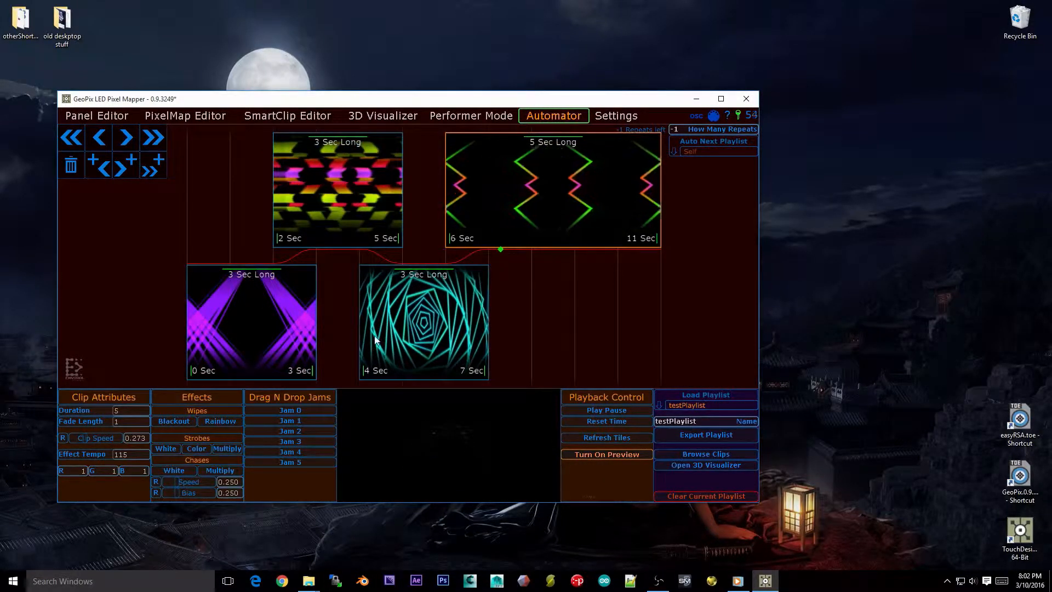
pyautogui.click(434, 323)
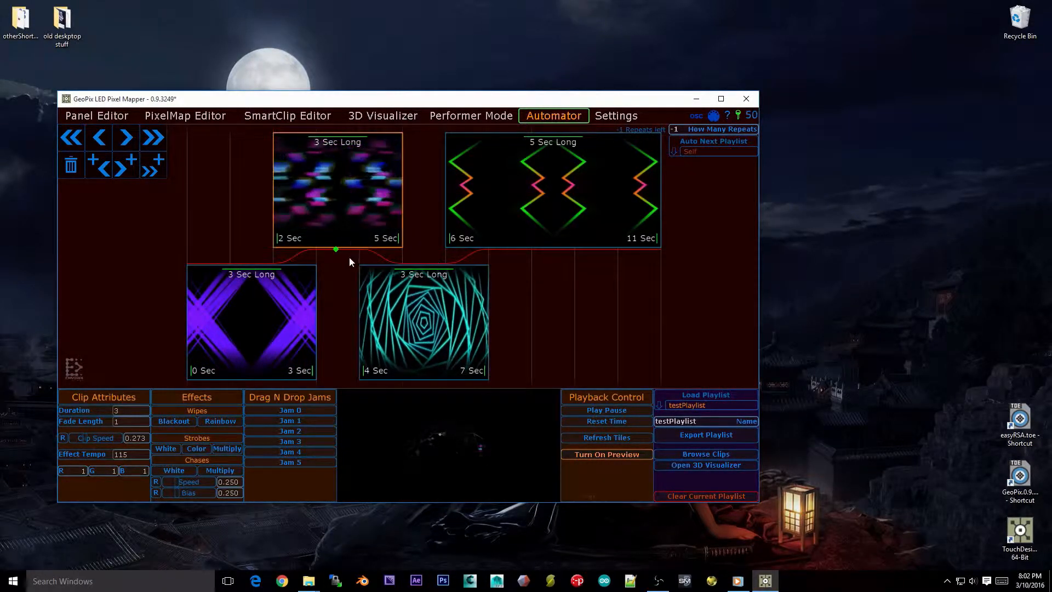
# Set the duration of the Strobe Show clip at the start of the timeline to 5 seconds
pyautogui.click(267, 305)
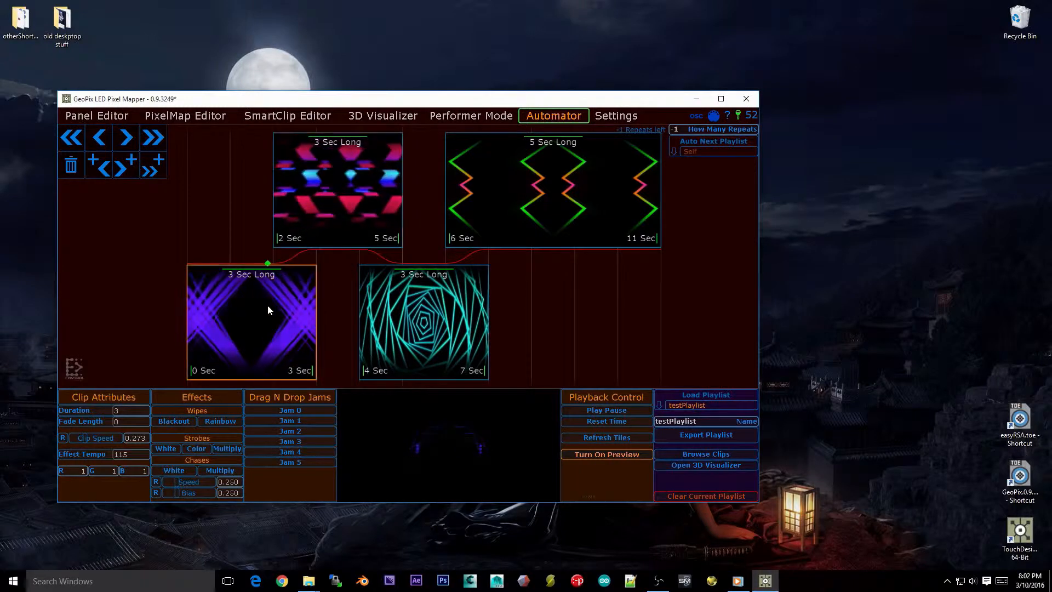
pyautogui.click(117, 411)
pyautogui.write('1')
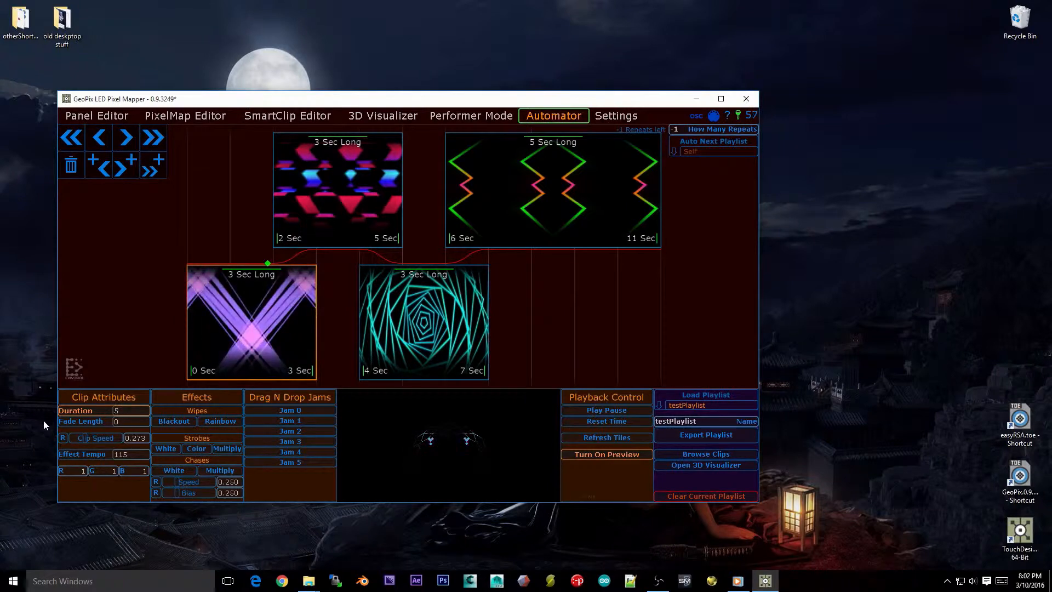
pyautogui.press('Return')
# Try a duration of 10 seconds for the Adrift clip, and set it to 5 seconds instead
pyautogui.click(117, 411)
pyautogui.write('10')
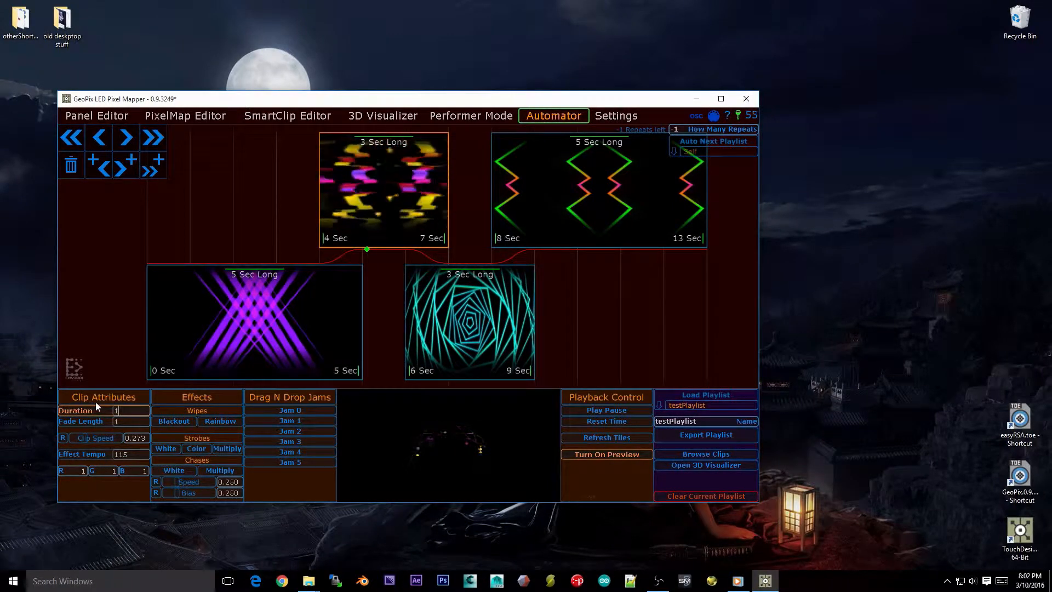
pyautogui.press('Return')
pyautogui.click(126, 413)
pyautogui.write('5')
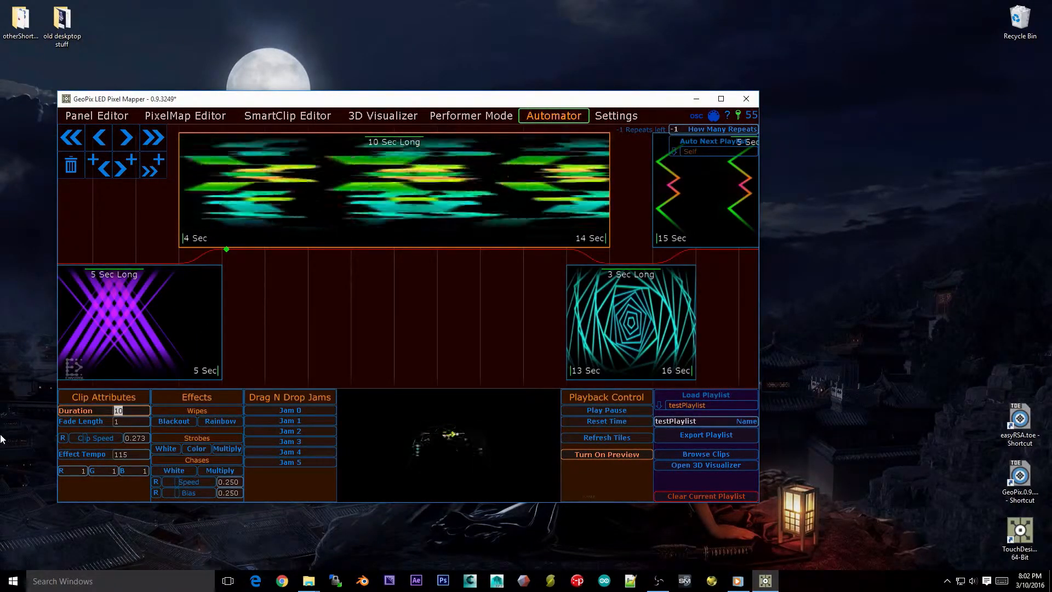
pyautogui.press('Return')
# Examine the fade from the Strobe Show clip into Adrift and the attributes that control its timing
pyautogui.click(132, 422)
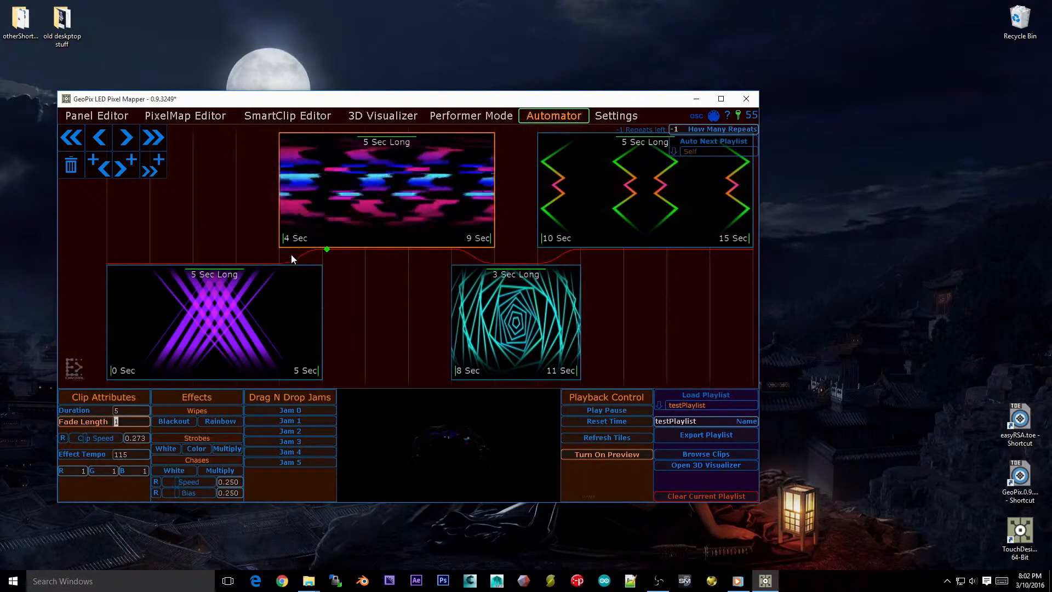
pyautogui.click(300, 295)
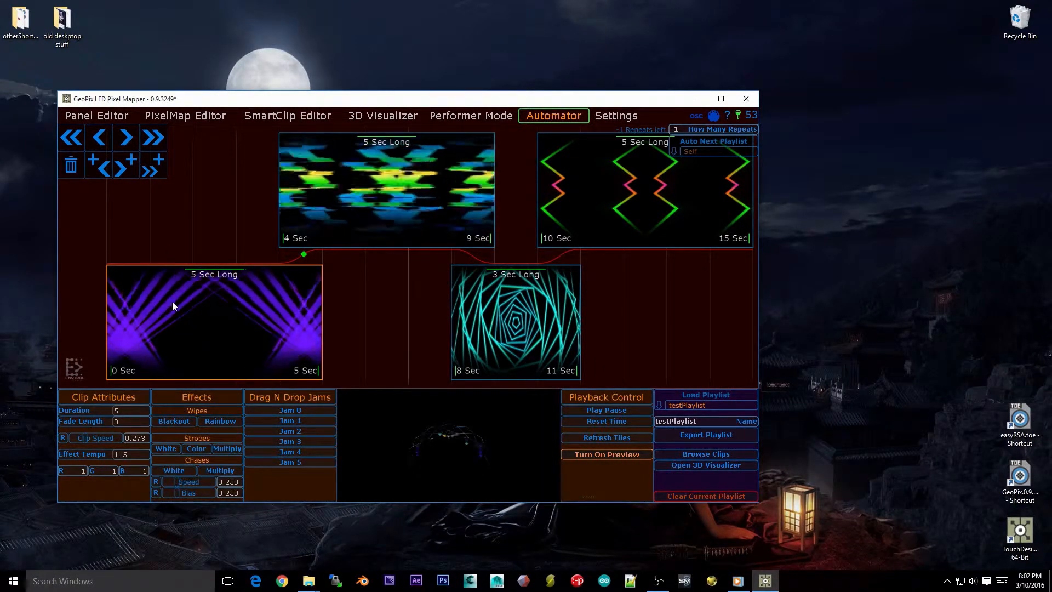
pyautogui.click(133, 412)
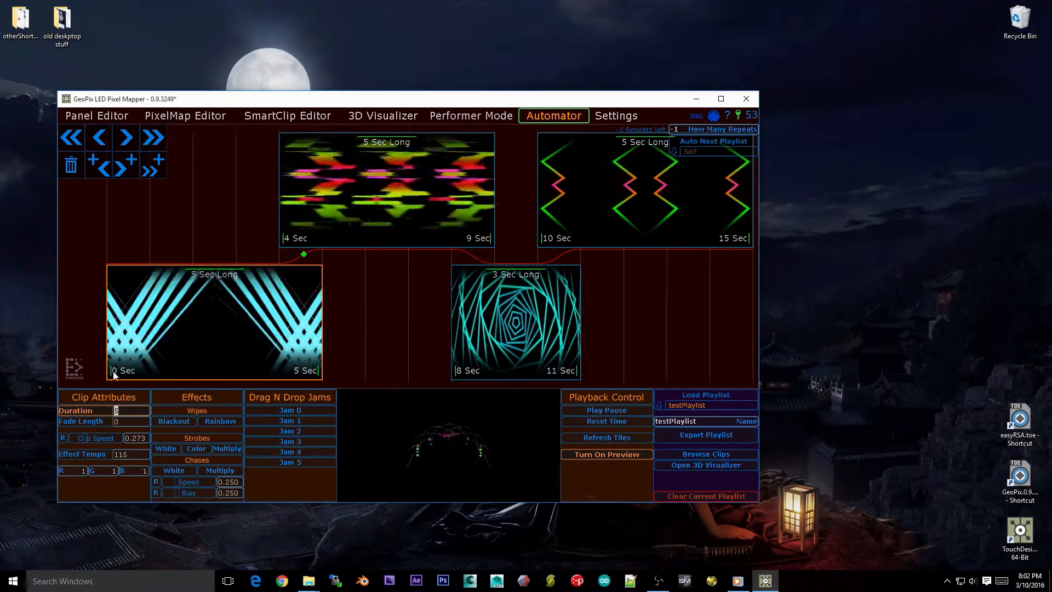
pyautogui.click(185, 380)
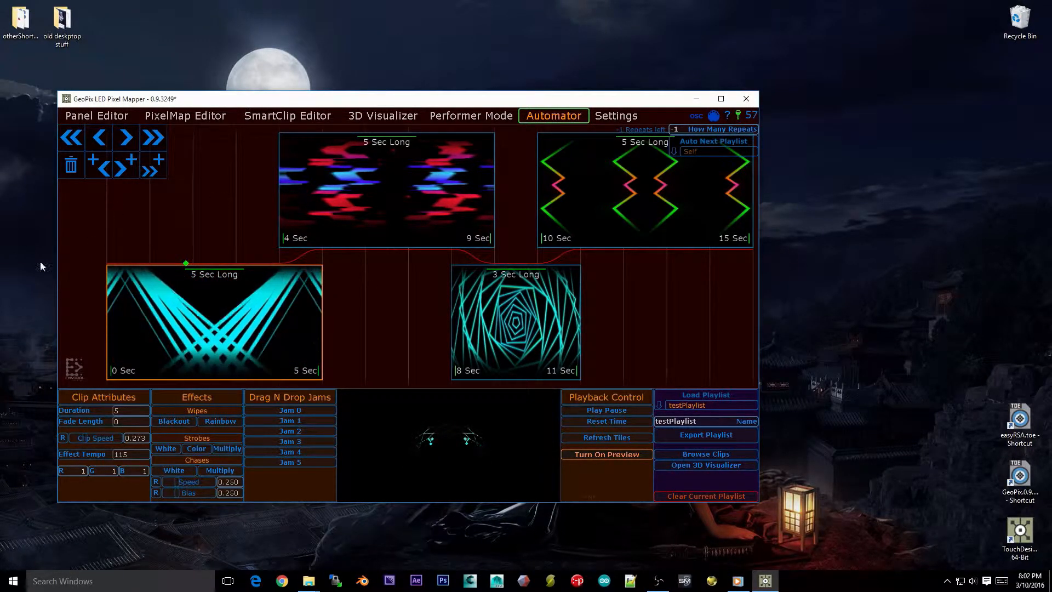
# Set the fade length of the Adrift clip to 2 seconds
pyautogui.click(405, 178)
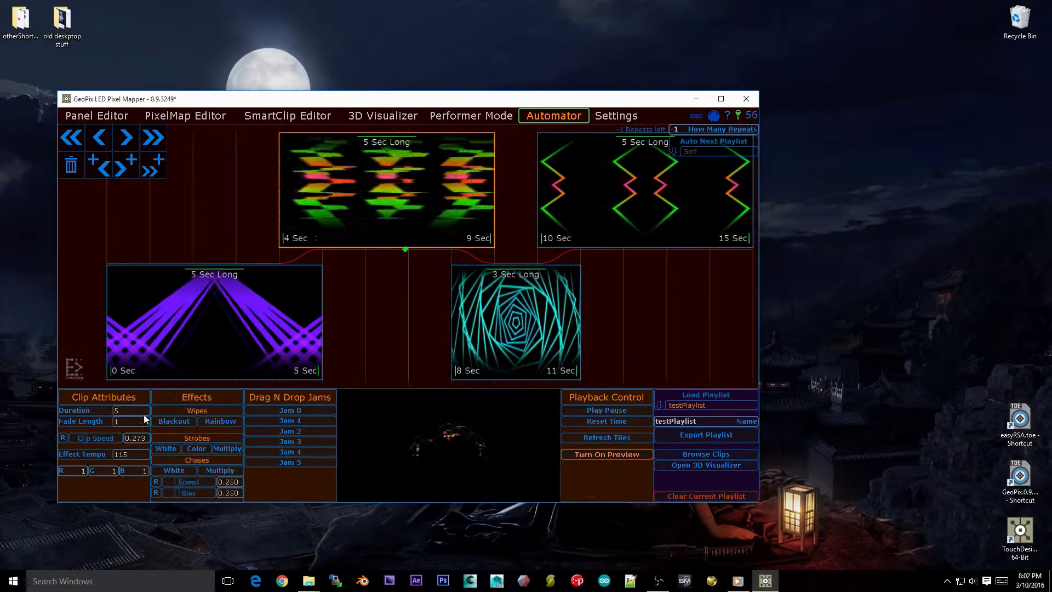
pyautogui.moveTo(142, 419); pyautogui.dragTo(4, 417)
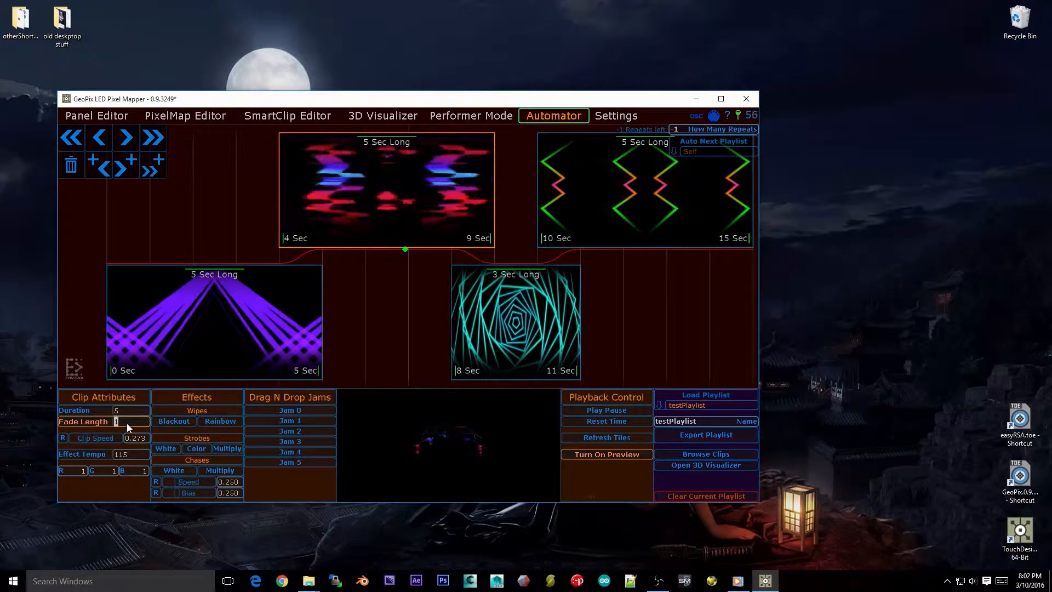
pyautogui.write('2')
pyautogui.press('Return')
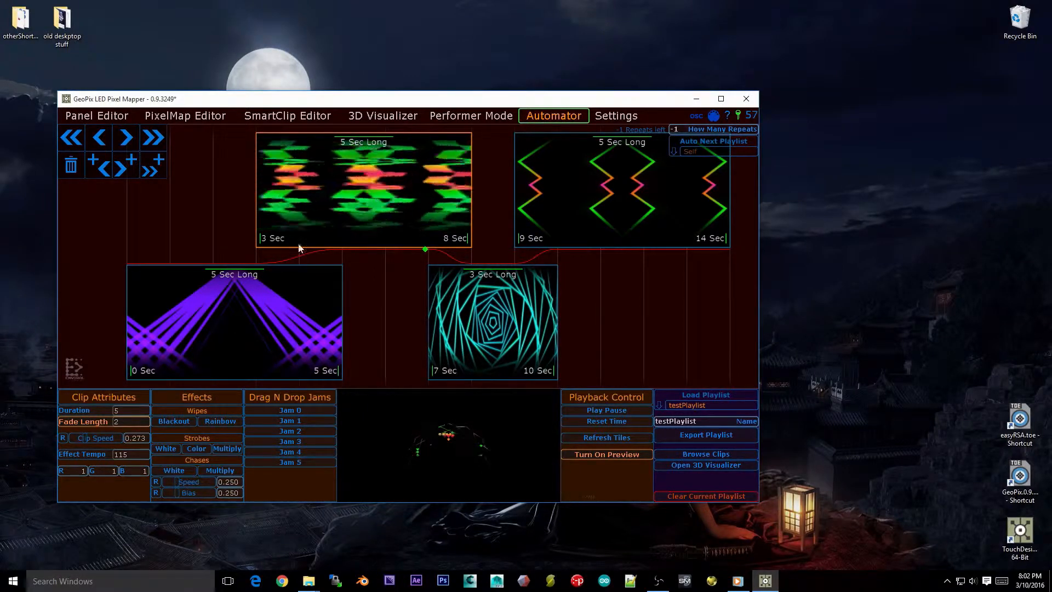
# Set the fade length of the Adrift clip to 1 second
pyautogui.click(125, 423)
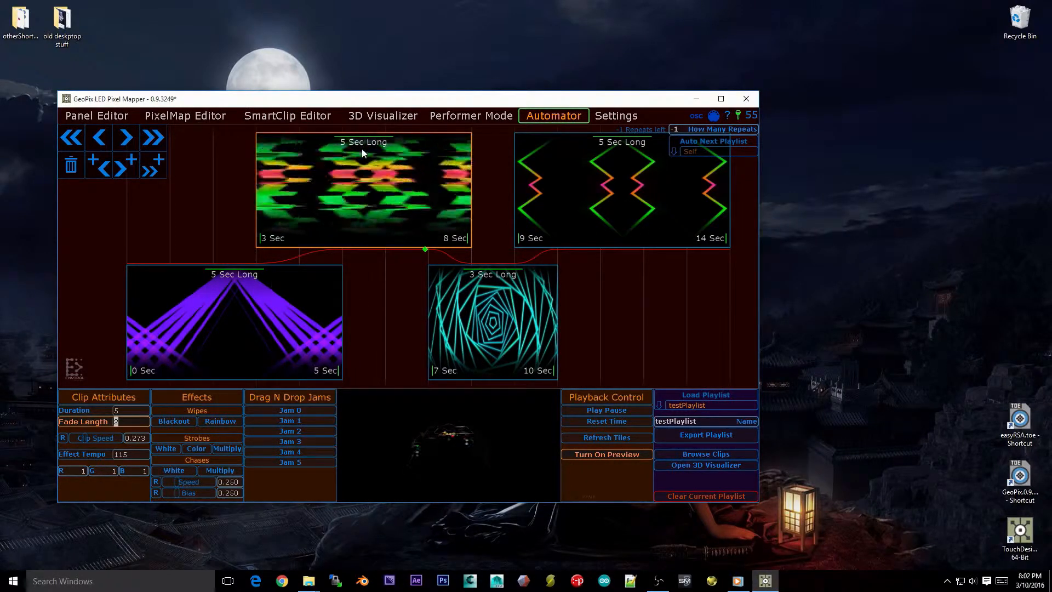
pyautogui.click(332, 249)
pyautogui.write('1')
pyautogui.press('Return')
# Set the durations of the Adrift clip and the Strobe Show clip to 3 seconds each
pyautogui.moveTo(121, 423); pyautogui.dragTo(87, 410)
pyautogui.click(379, 214)
pyautogui.write('3')
pyautogui.press('Return')
pyautogui.click(485, 296)
pyautogui.click(300, 327)
pyautogui.write('3')
pyautogui.press('Return')
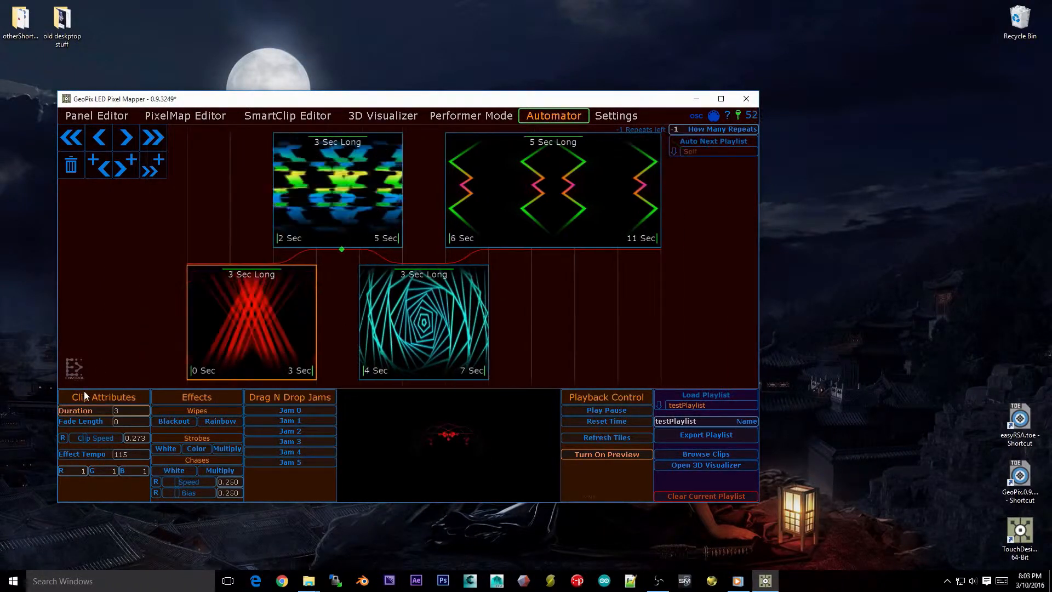
# Switch between Performer Mode and the Automator to examine how the timeline's clips relate to the left and right decks
pyautogui.click(475, 118)
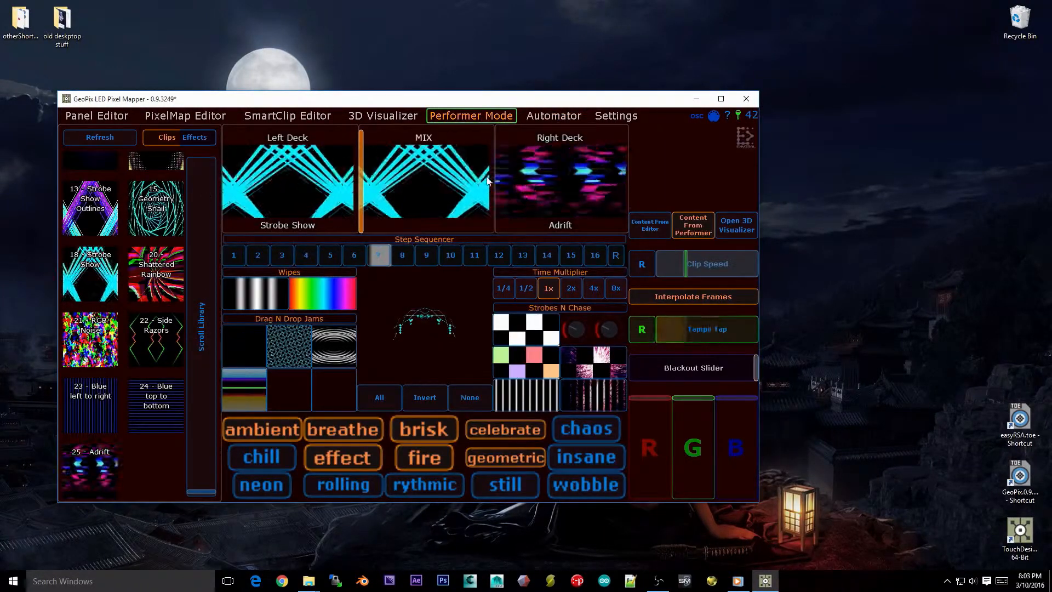
pyautogui.click(554, 116)
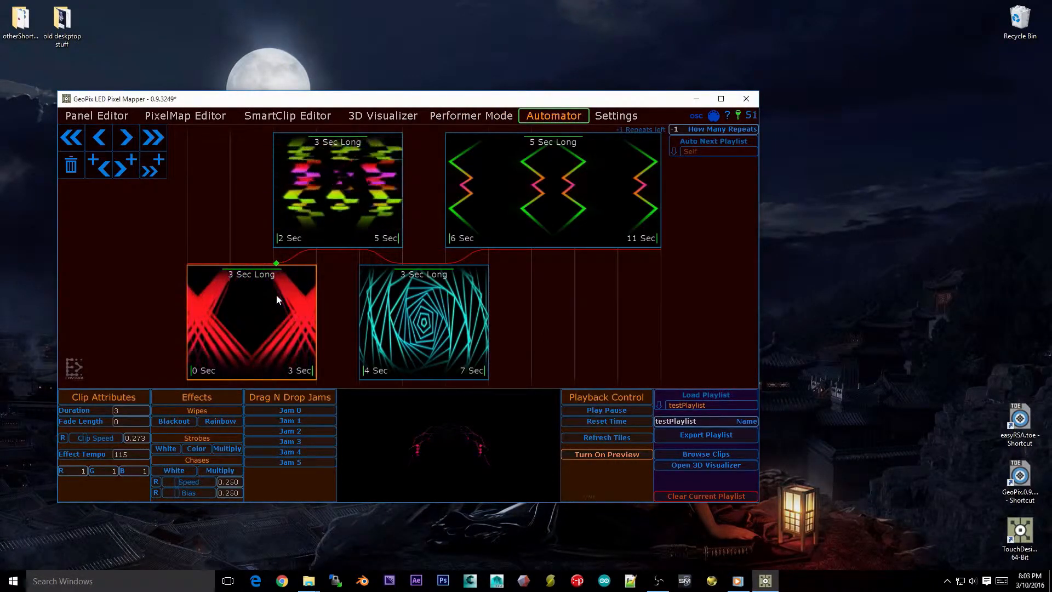
pyautogui.click(479, 114)
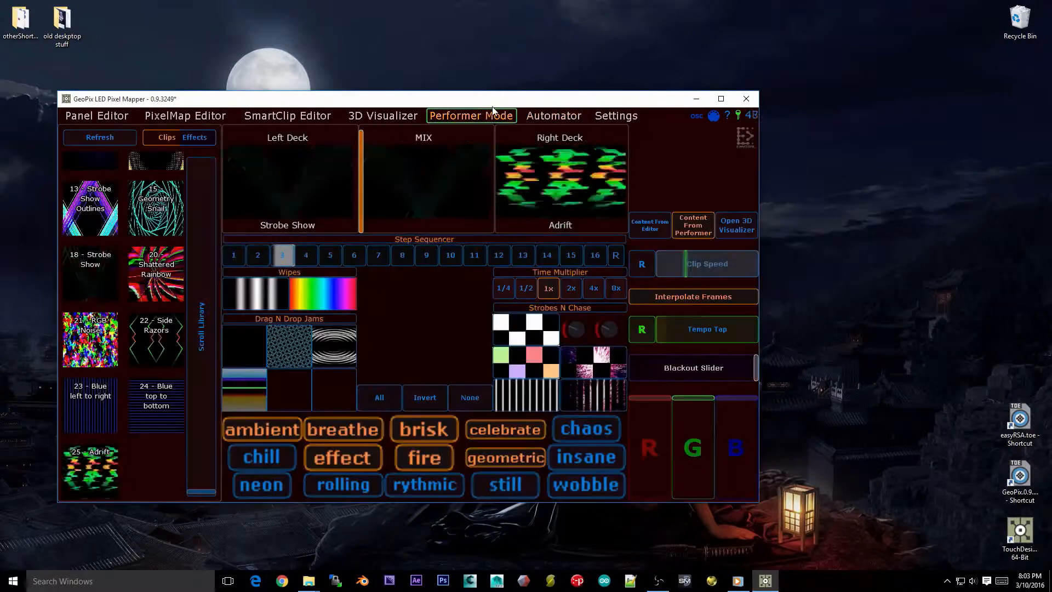
pyautogui.click(540, 120)
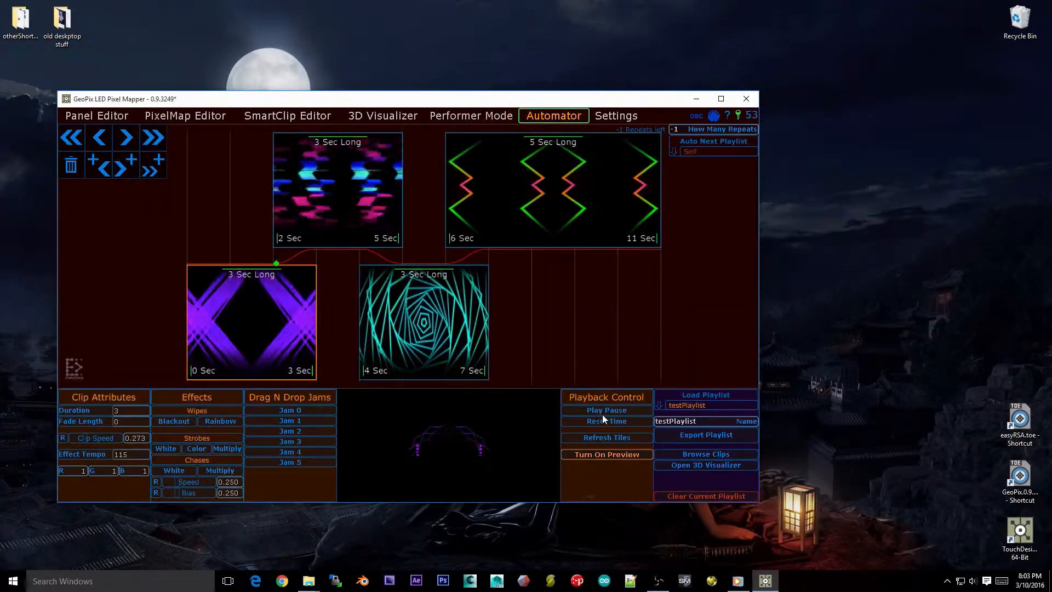
pyautogui.click(476, 116)
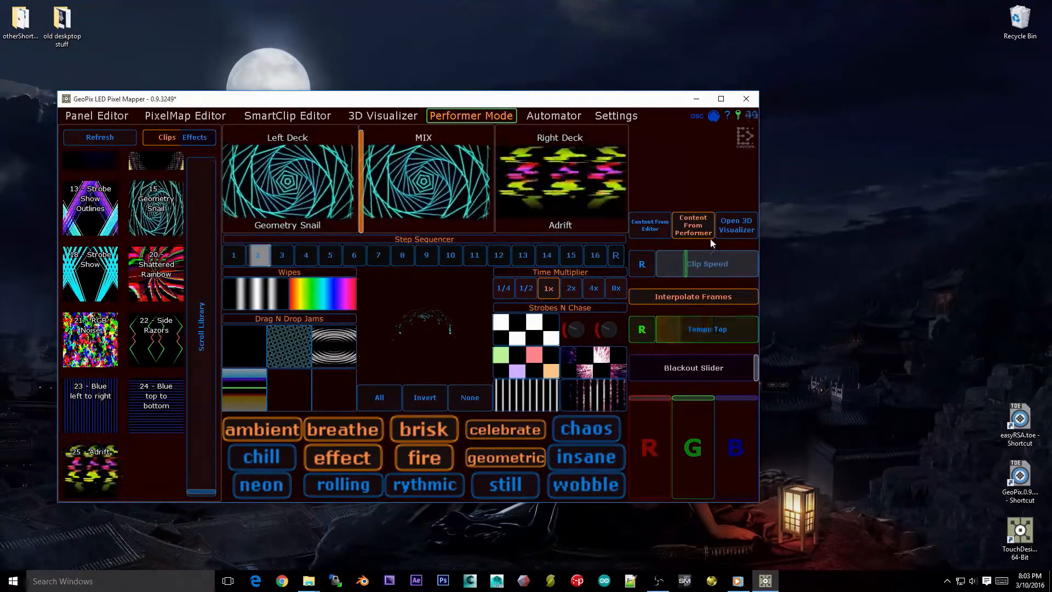
pyautogui.click(553, 116)
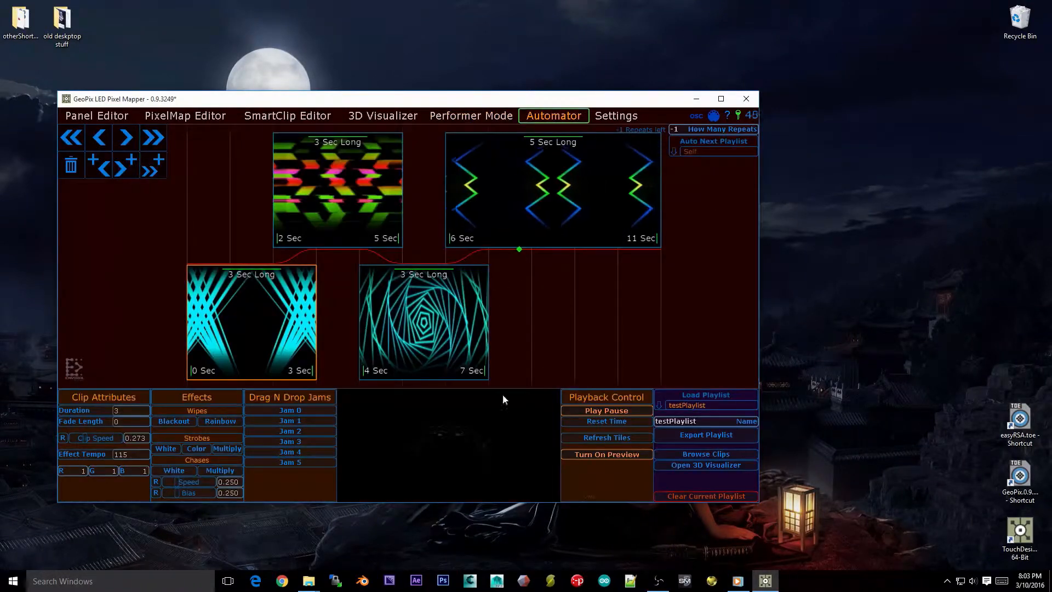
# Pause playback and reset the time to the timeline's start, and move the playhead through Strobe Show into the Adrift clip
pyautogui.click(583, 418)
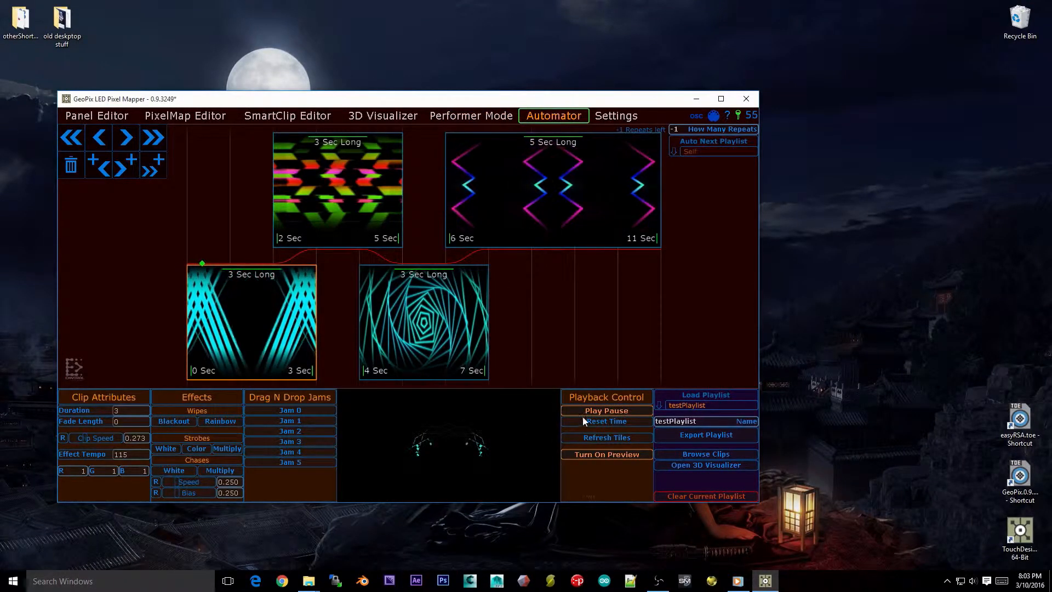
pyautogui.click(624, 410)
pyautogui.click(623, 419)
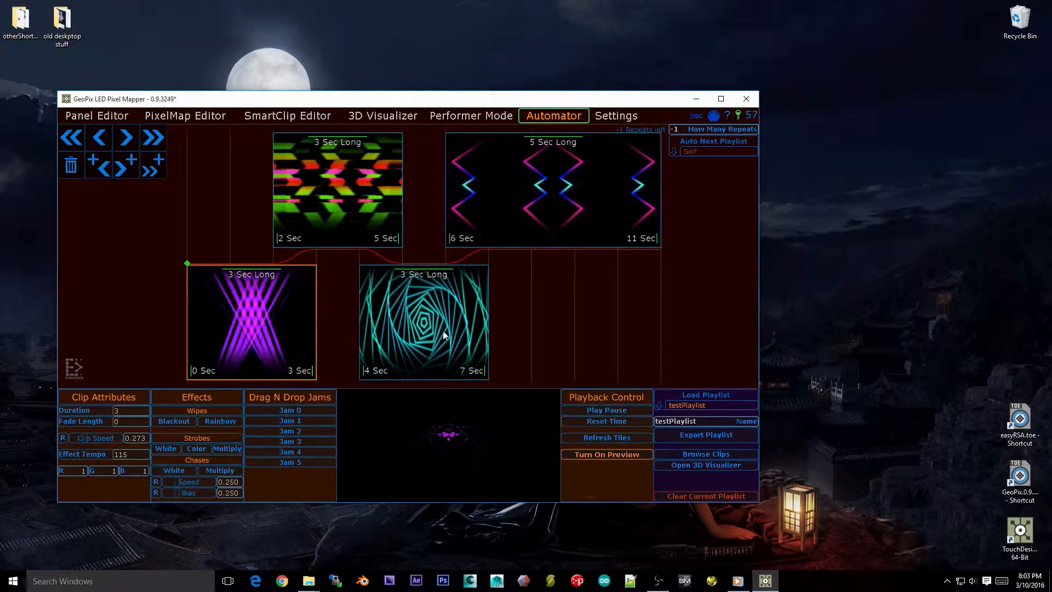
pyautogui.click(251, 317)
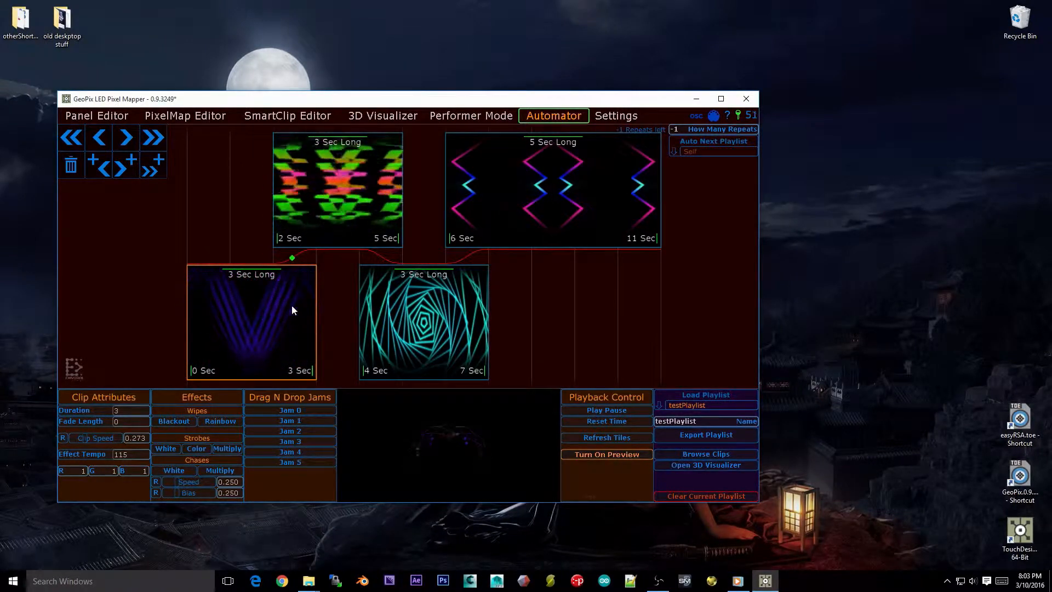
pyautogui.click(338, 205)
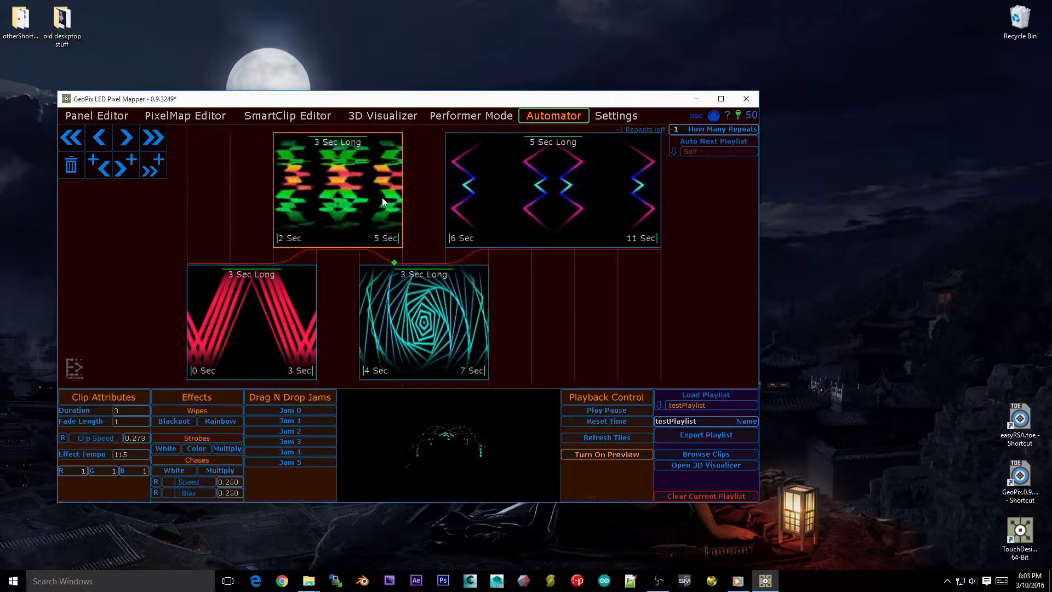
# Open the 3D Visualizer in its own window with the main window moved aside, and try its Simulate Lighting option
pyautogui.click(707, 464)
pyautogui.moveTo(486, 122); pyautogui.dragTo(538, 31)
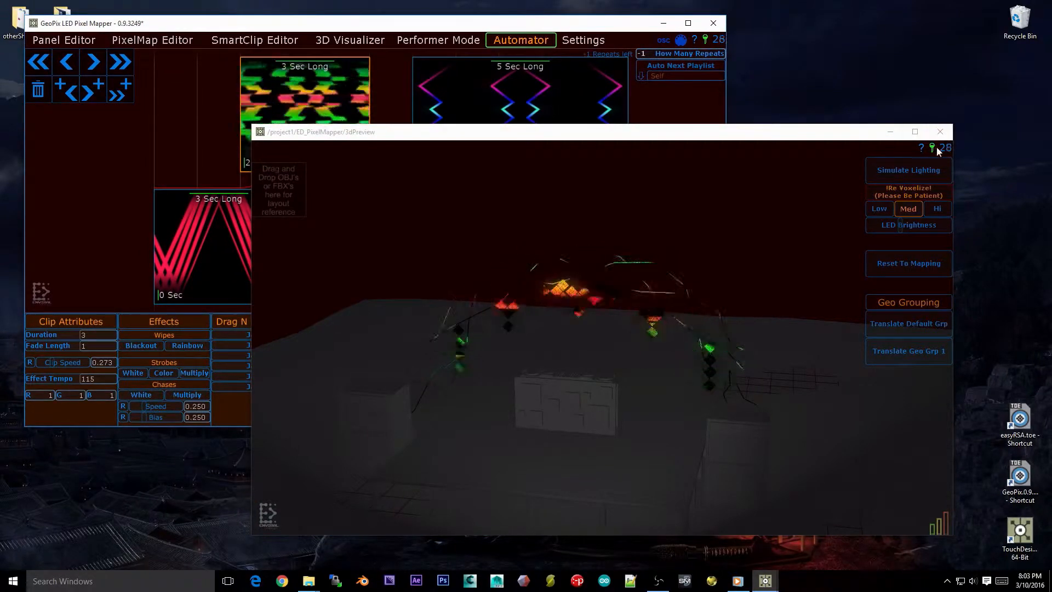
pyautogui.click(900, 193)
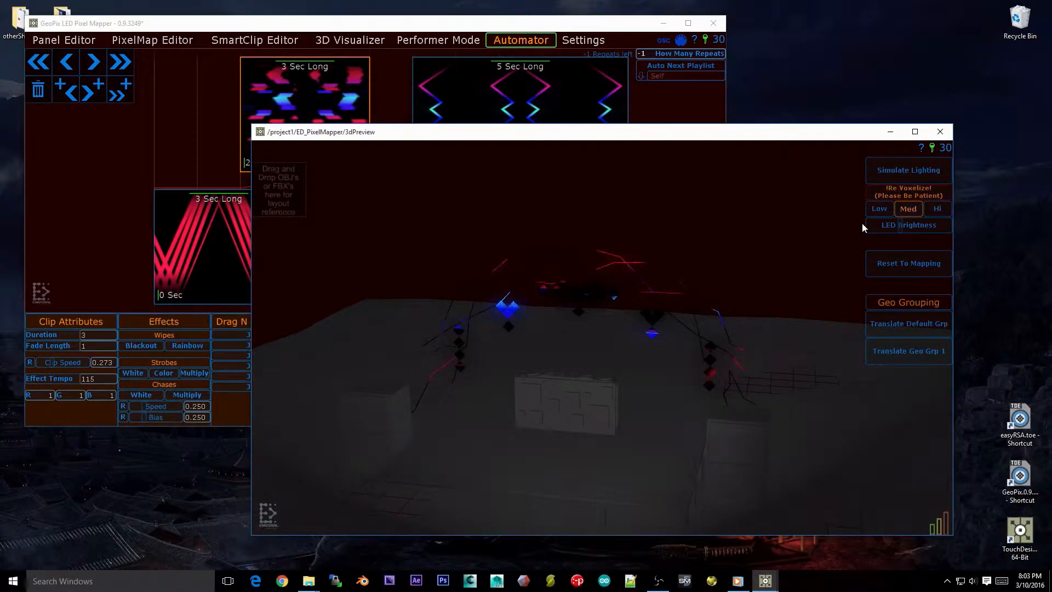
pyautogui.click(901, 173)
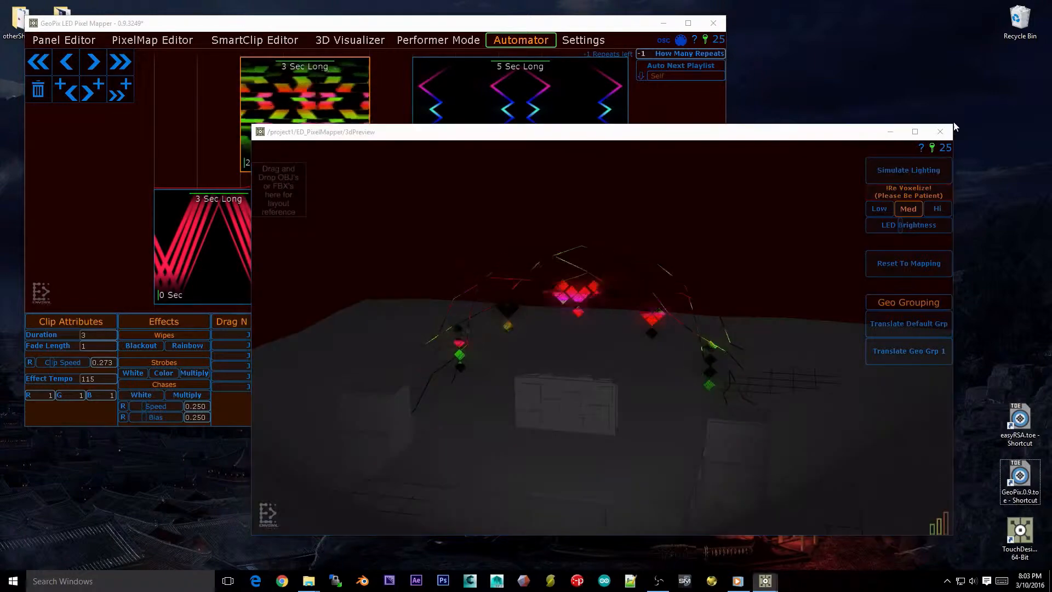
# Close the separate 3D Visualizer window and move the main window towards the middle of the desktop
pyautogui.click(953, 127)
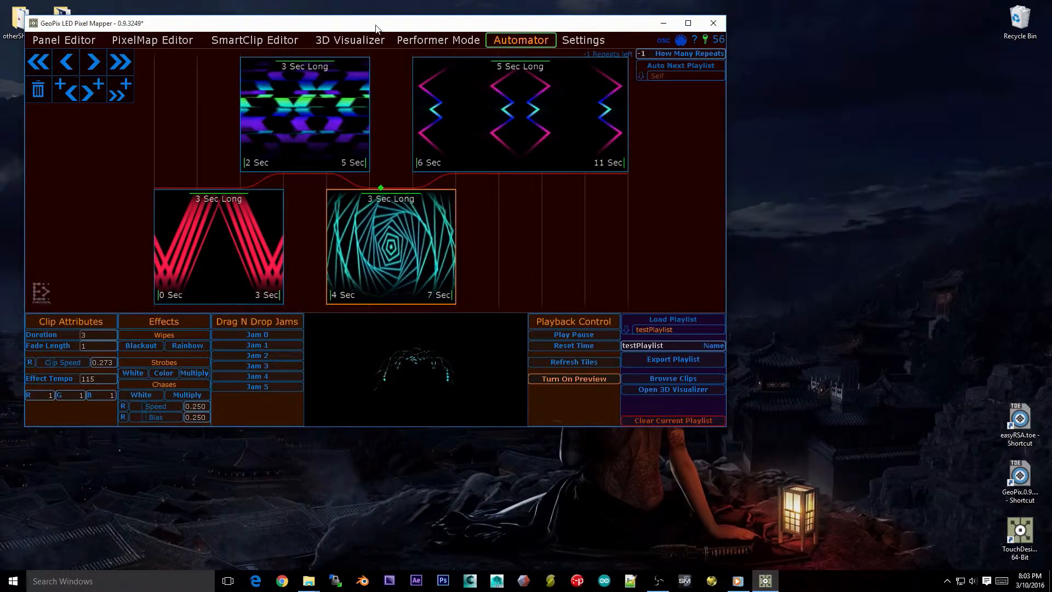
pyautogui.moveTo(376, 28); pyautogui.dragTo(504, 61)
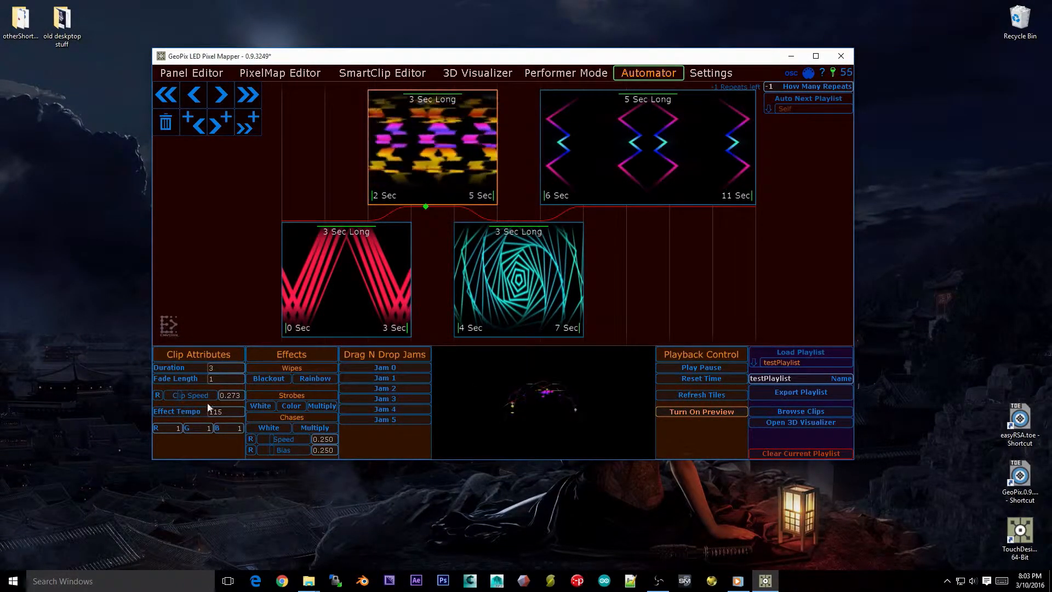
# Look at Clip Speed in Performer Mode, and set the Adrift clip's Clip Speed to 0.869 in the Automator
pyautogui.click(574, 74)
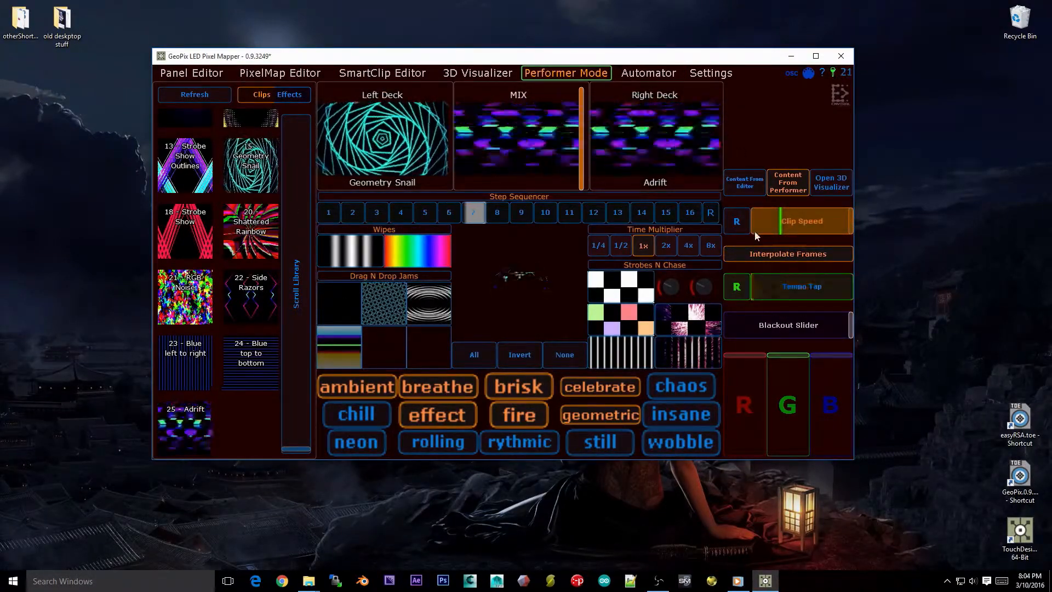
pyautogui.click(649, 73)
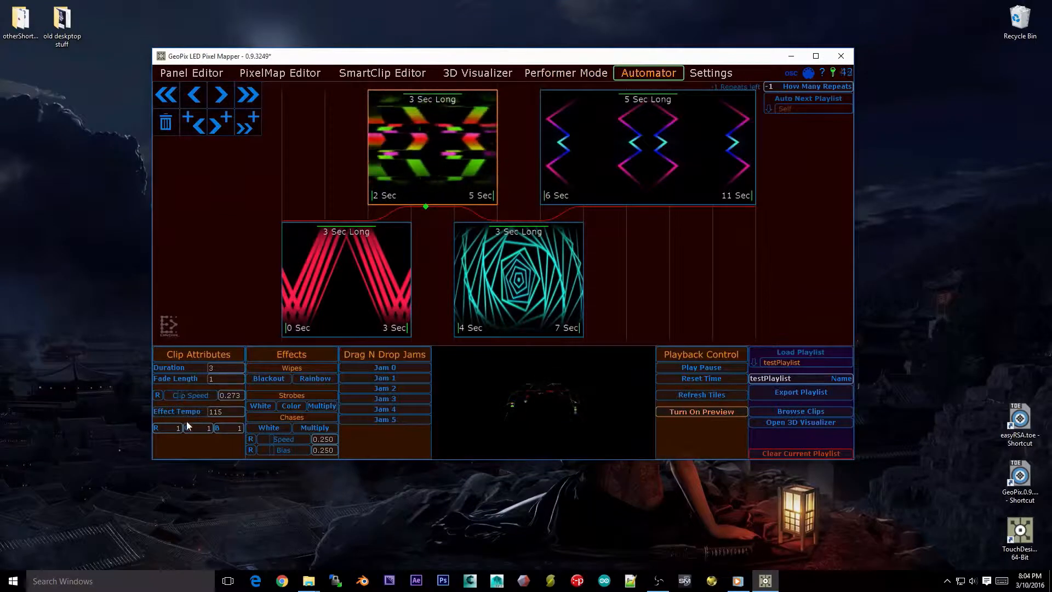
pyautogui.moveTo(179, 396); pyautogui.dragTo(210, 397)
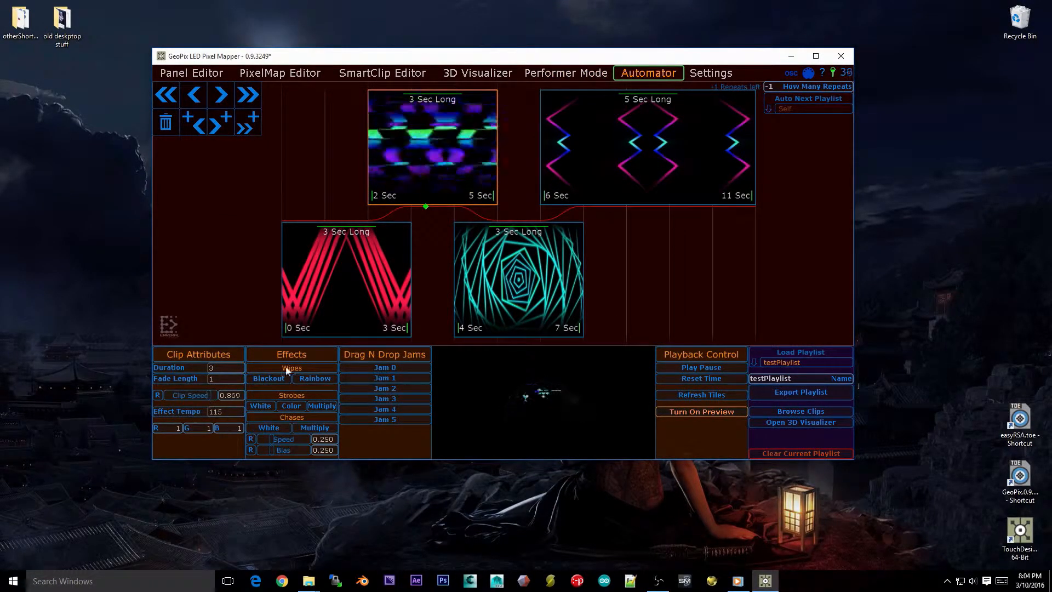
# Play the playlist from the Strobe Show clip, and try changing and resetting Clip Speed in Performer Mode during playback
pyautogui.click(340, 288)
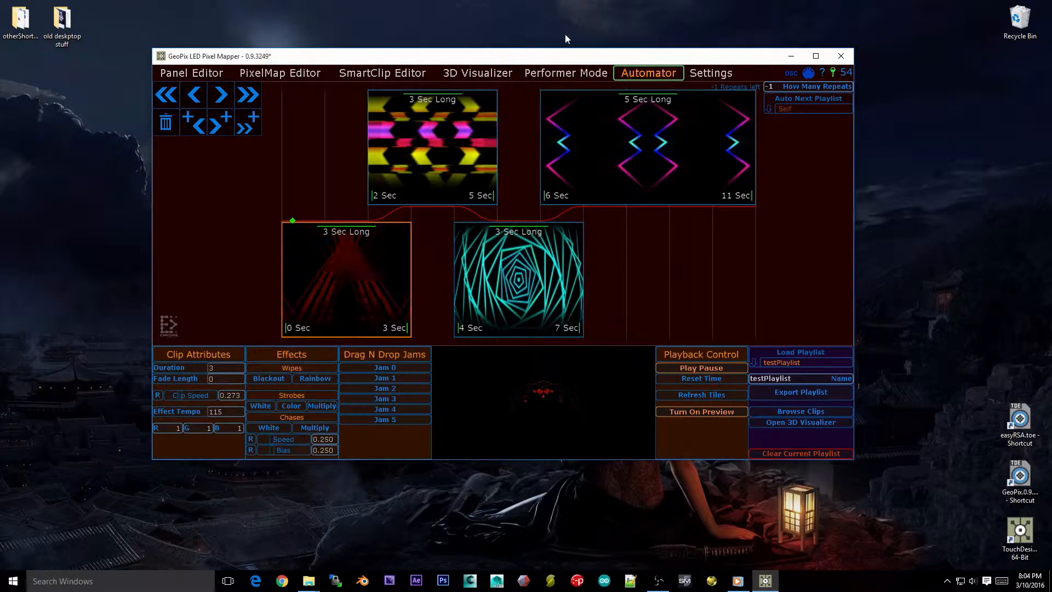
pyautogui.click(566, 73)
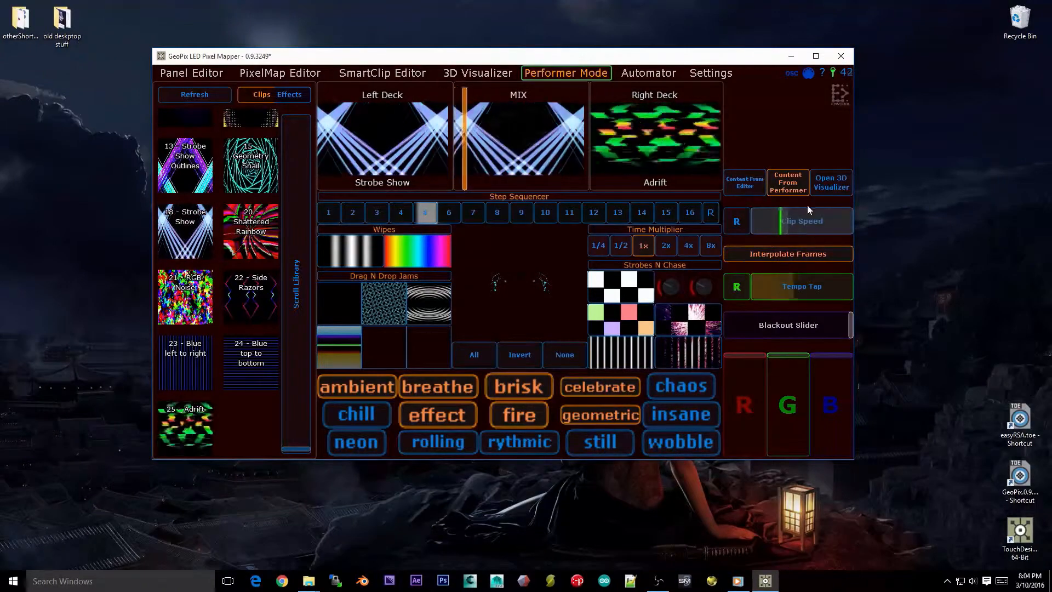
pyautogui.moveTo(805, 221); pyautogui.dragTo(826, 217)
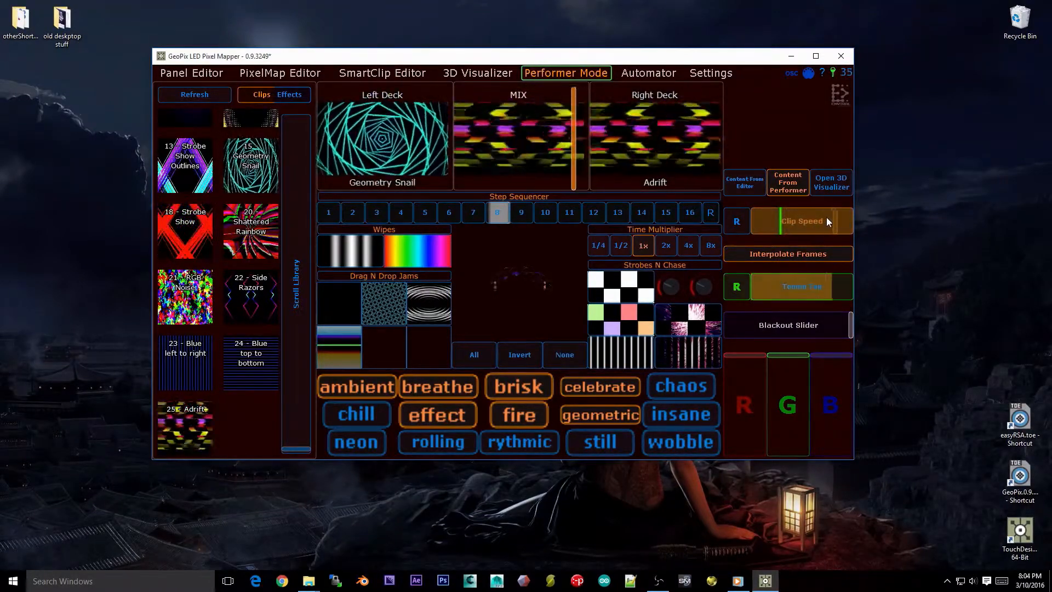
pyautogui.click(738, 221)
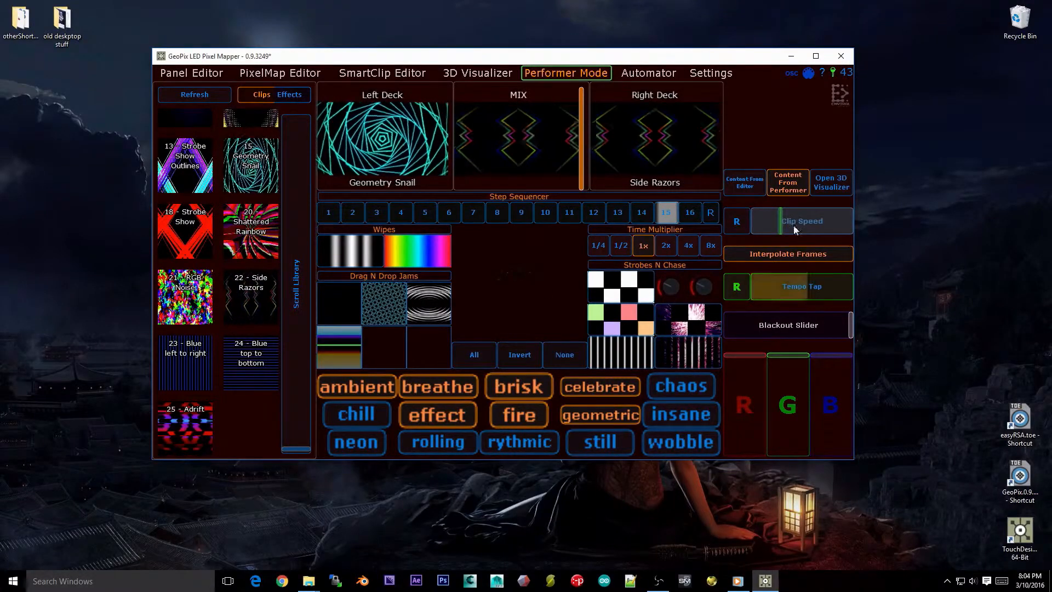
pyautogui.click(649, 72)
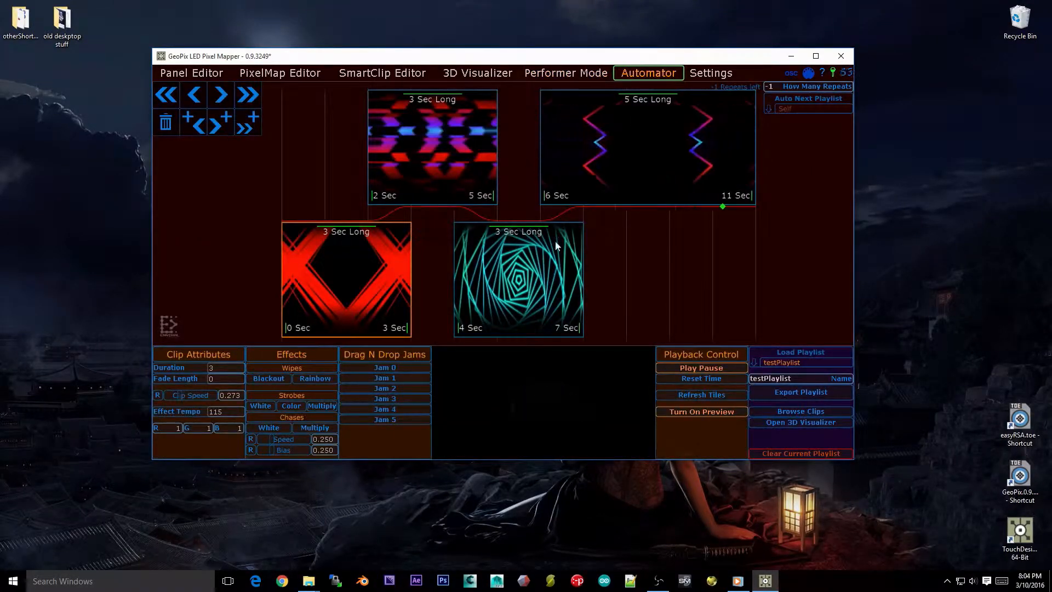
pyautogui.click(726, 380)
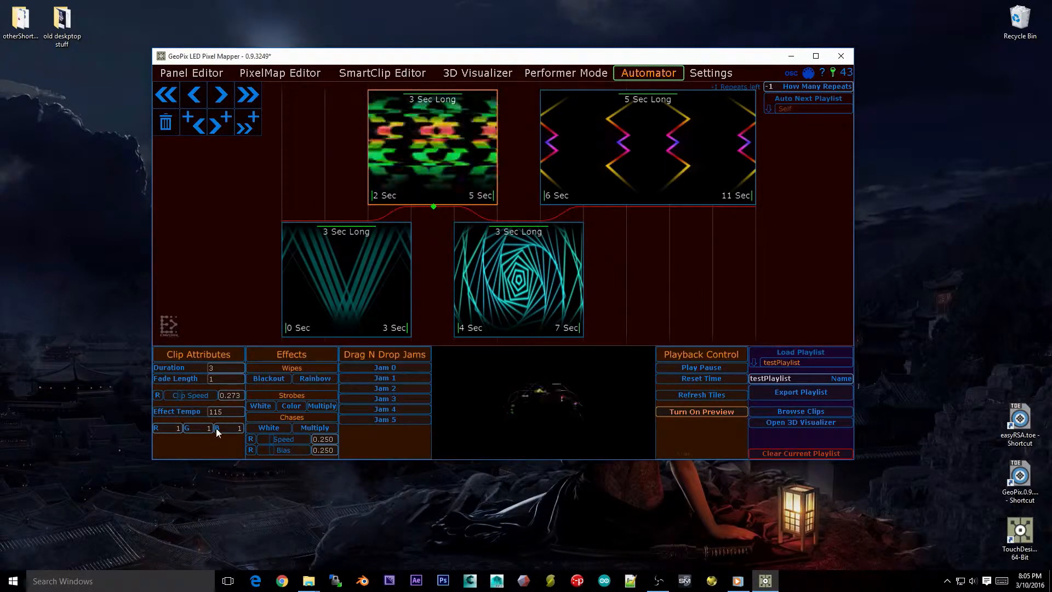
# Examine the Adrift clip's Effect Tempo attribute alongside the effects and tempo controls in Performer Mode
pyautogui.click(220, 411)
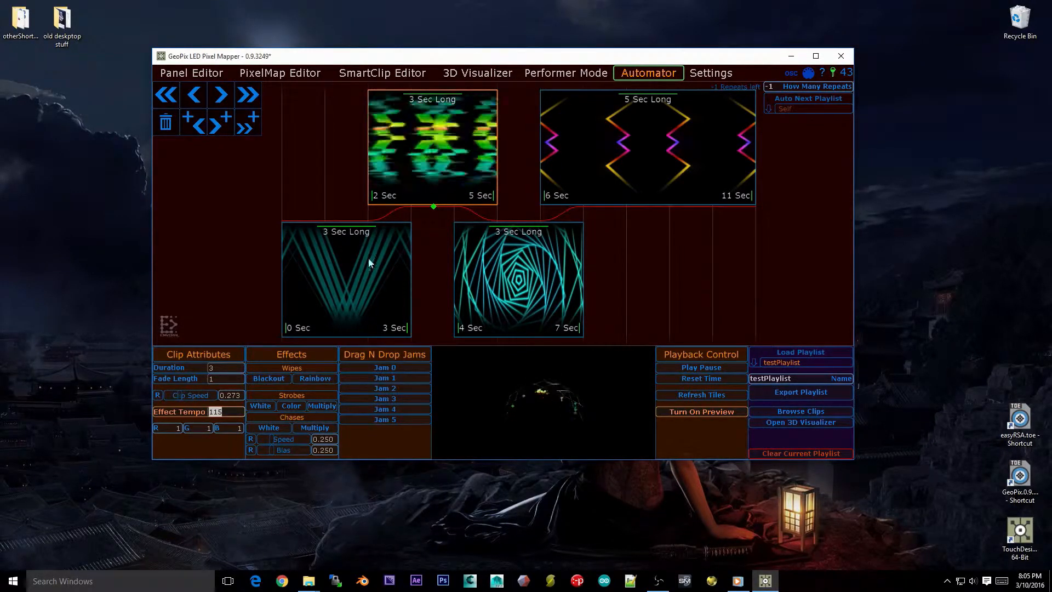
pyautogui.click(566, 73)
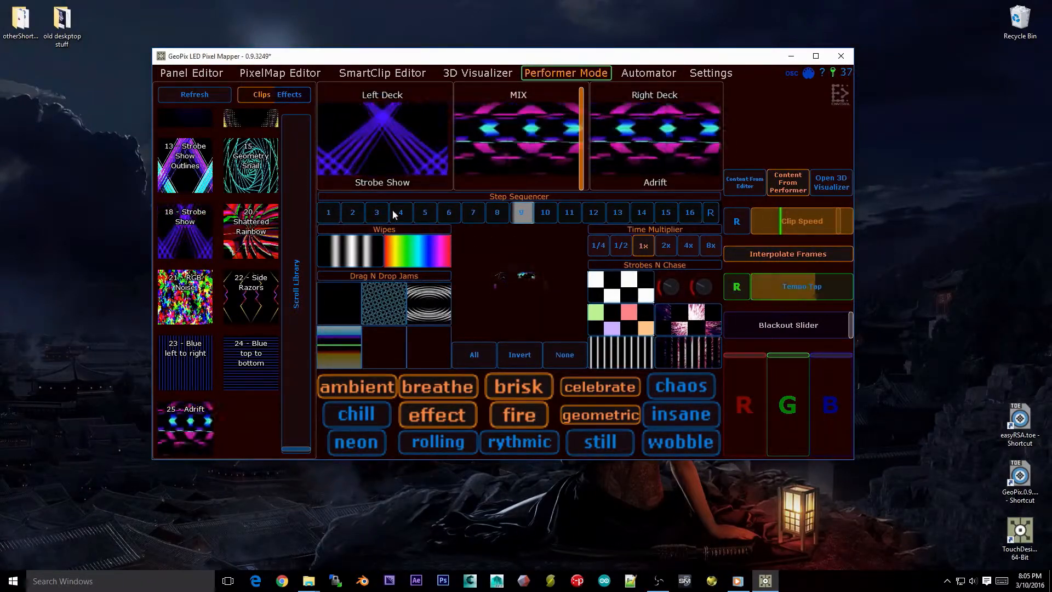
pyautogui.click(652, 74)
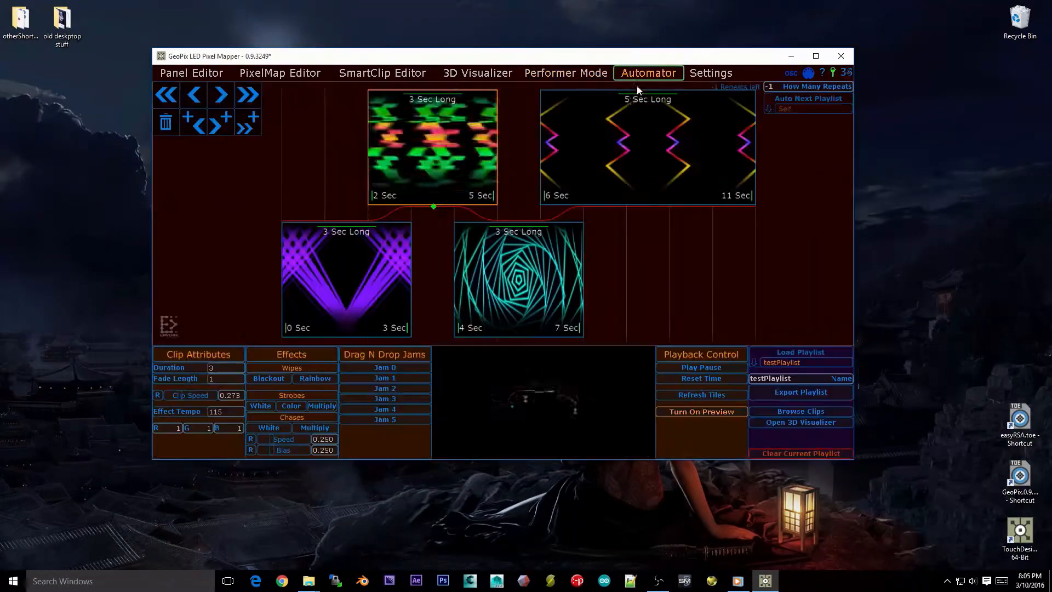
# Set the Adrift clip's G and B colour attributes to 0
pyautogui.click(167, 427)
pyautogui.click(202, 428)
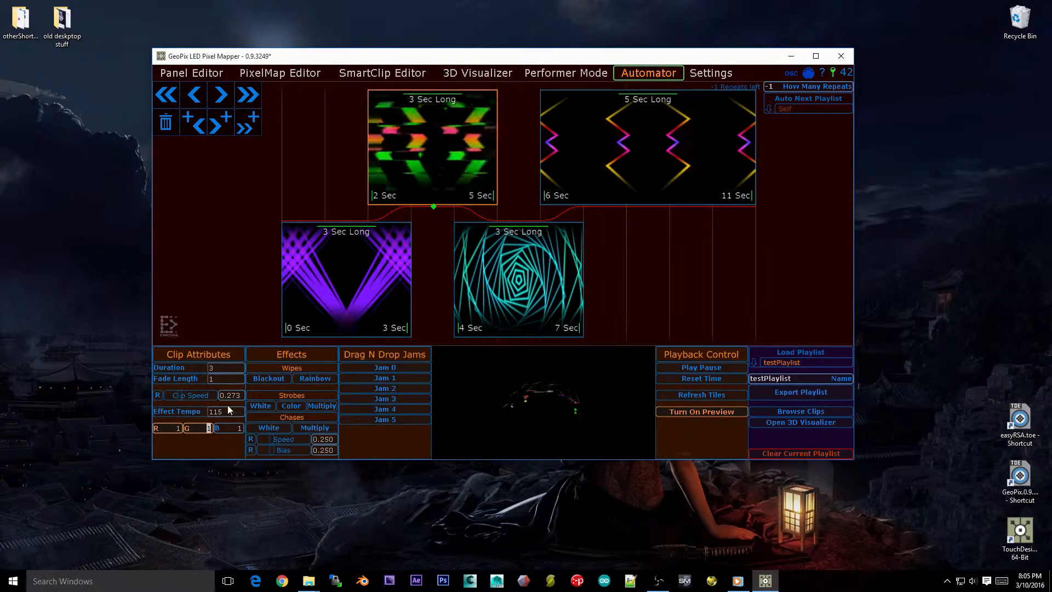
pyautogui.write('0')
pyautogui.click(236, 426)
pyautogui.write('0')
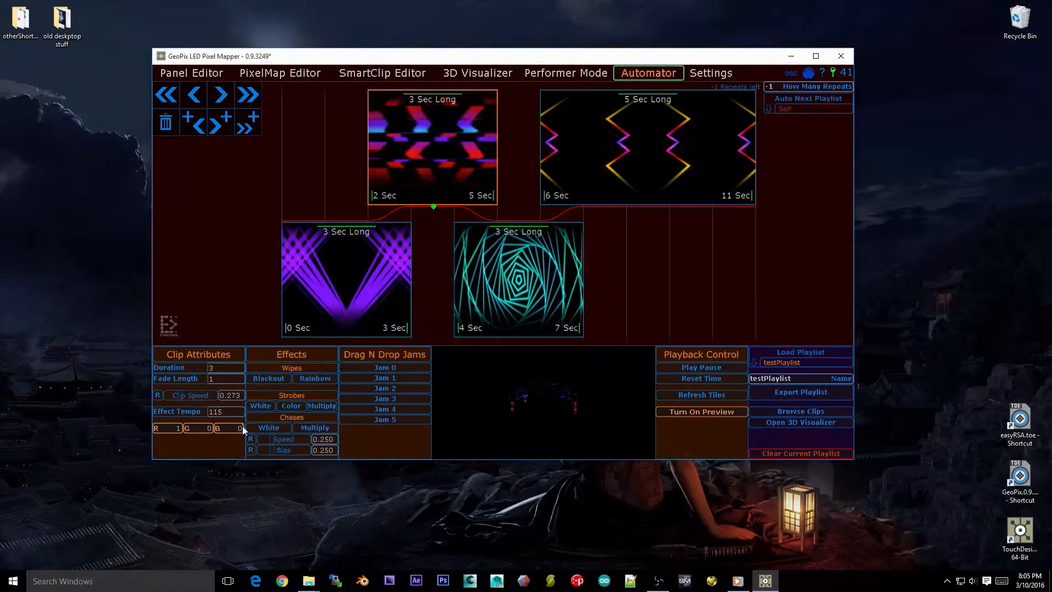
# Compare the clip's colours with Performer Mode while playing the playlist from the start, and reset the paused timeline
pyautogui.click(576, 74)
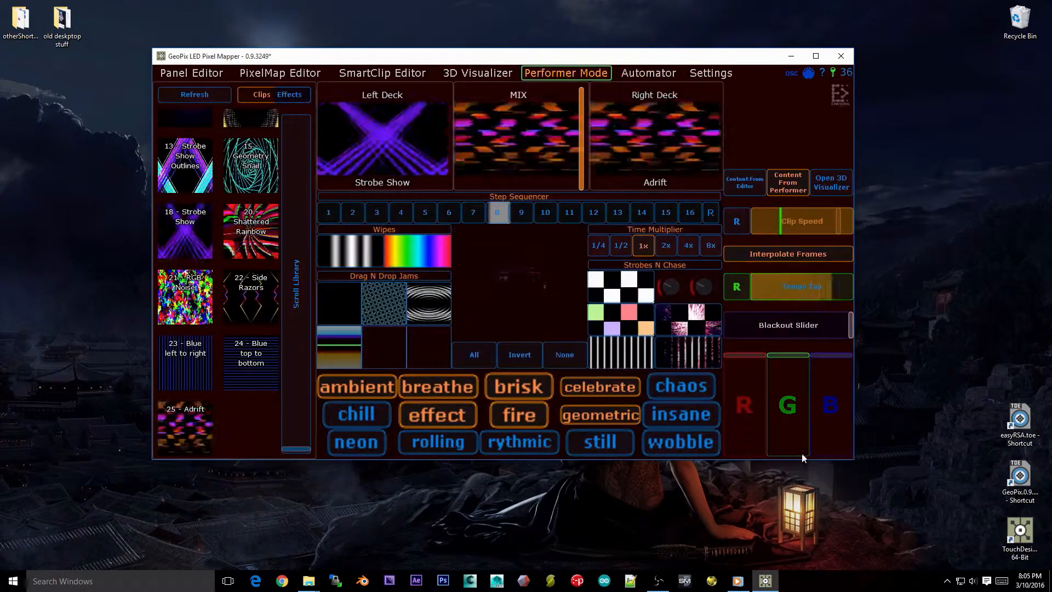
pyautogui.click(648, 73)
pyautogui.click(714, 381)
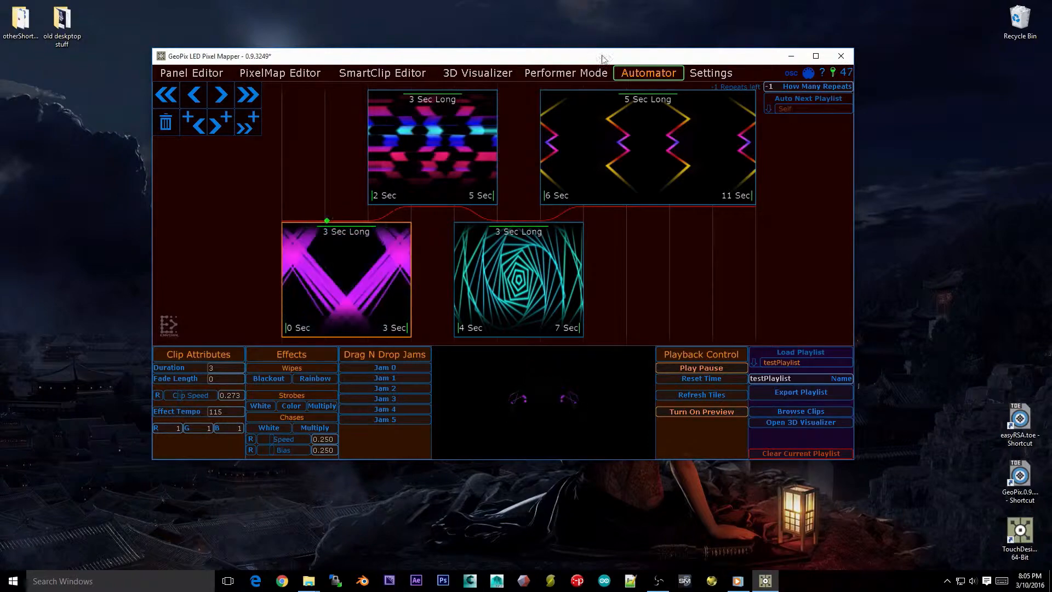
pyautogui.click(592, 76)
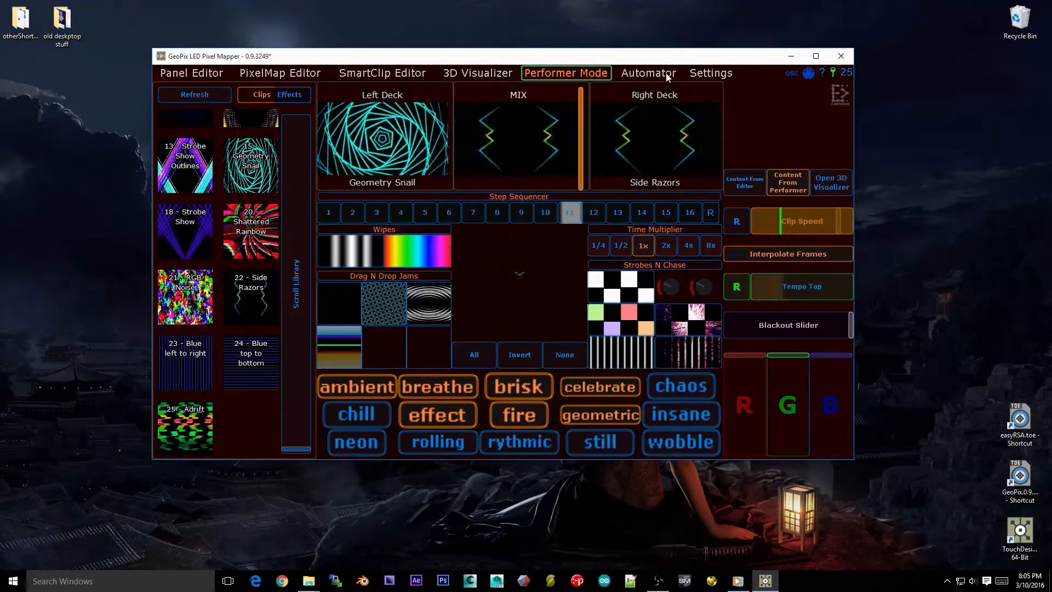
pyautogui.click(669, 75)
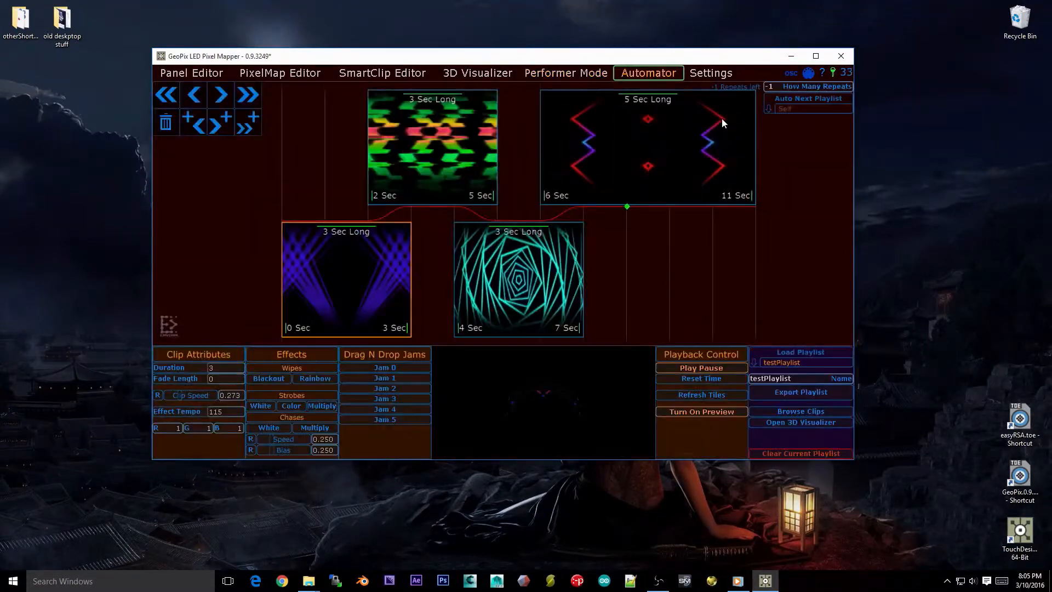
pyautogui.click(693, 382)
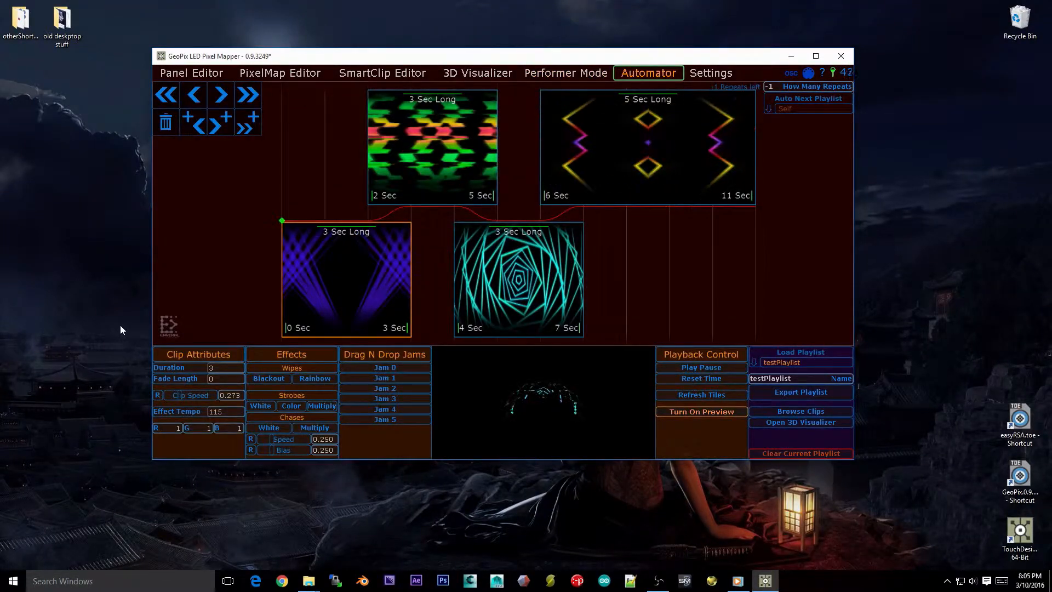
# Replace the Adrift clip with the Black clip from the clip library and turn on its Rainbow wipe
pyautogui.click(432, 126)
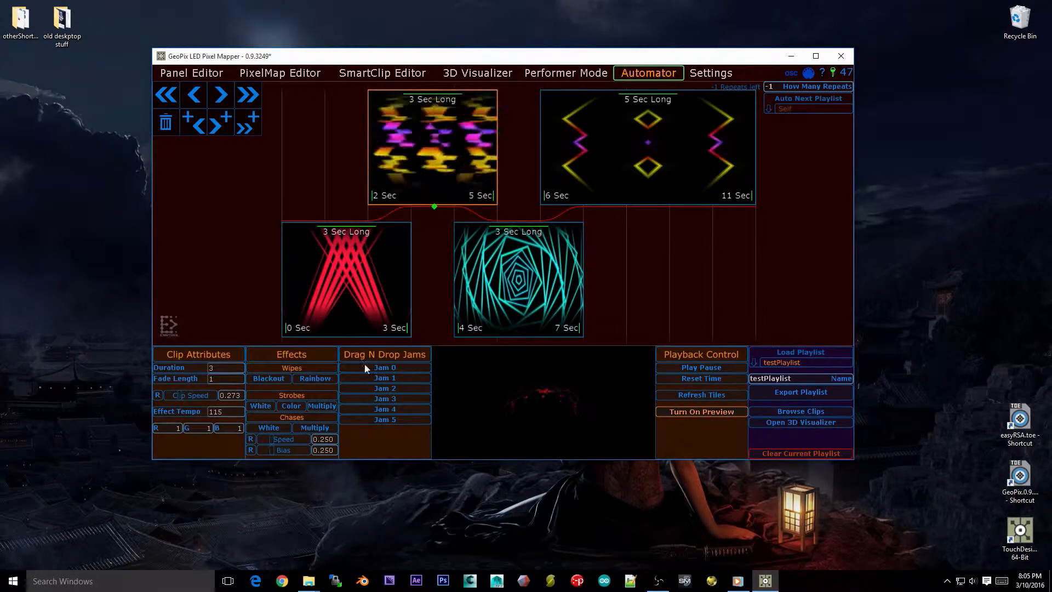
pyautogui.click(801, 411)
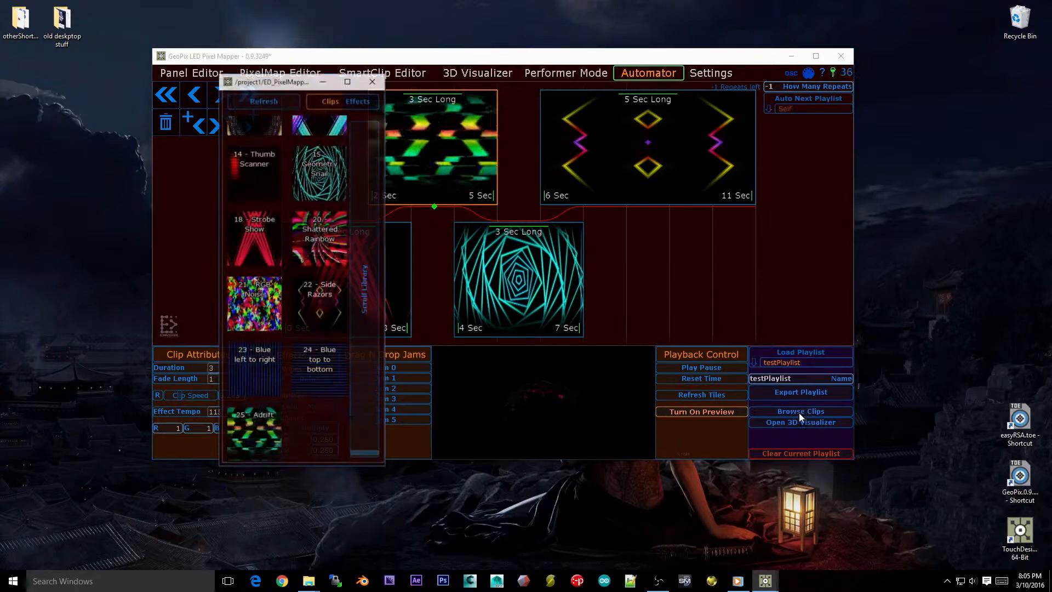
pyautogui.click(367, 124)
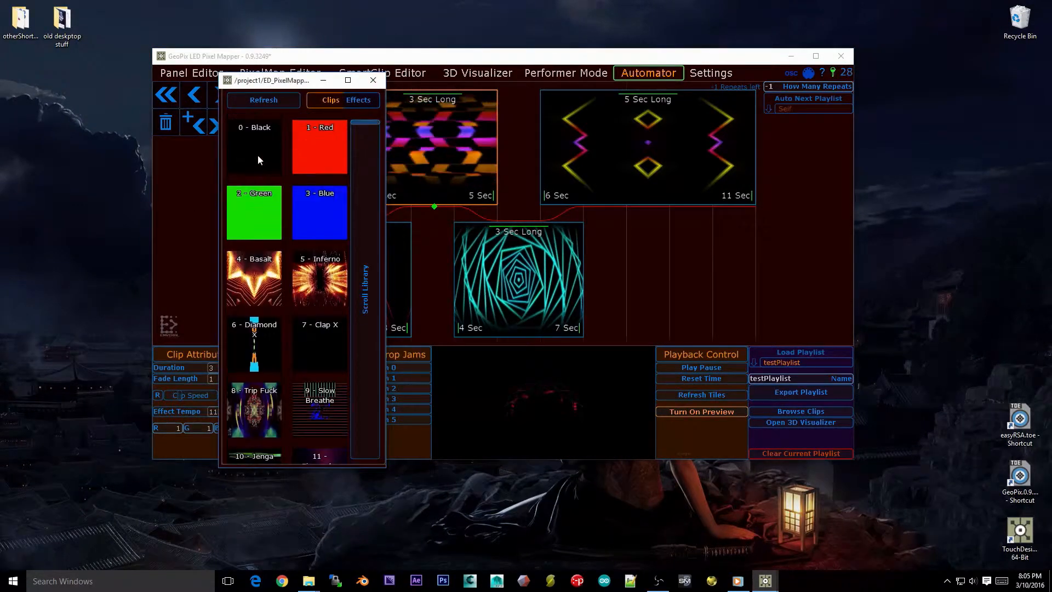
pyautogui.click(373, 80)
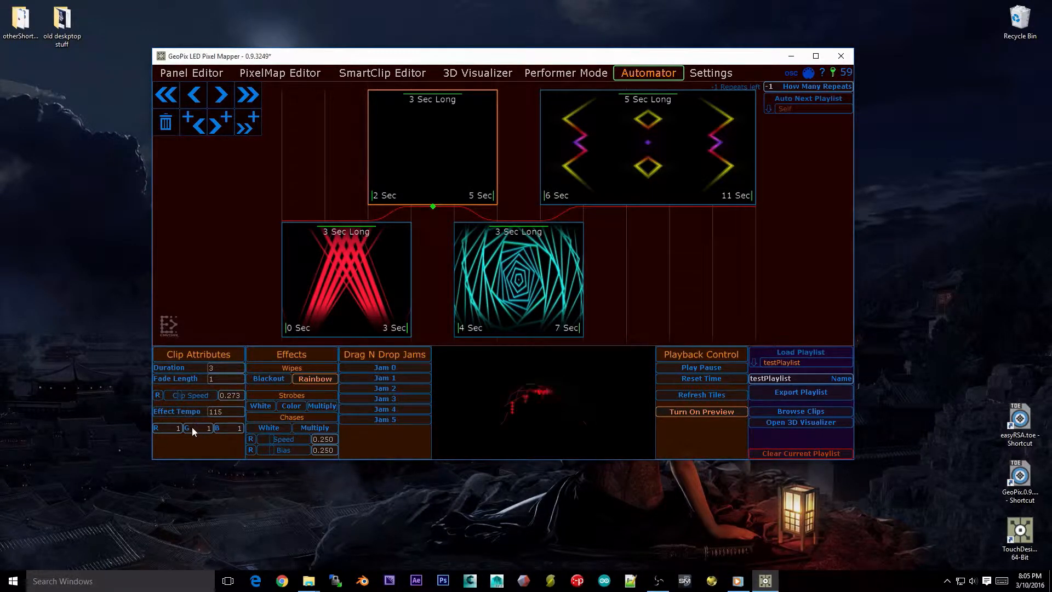
# Try a colour value of 0.5 on the Black clip, and play the playlist from the start to preview the Rainbow wipe
pyautogui.write('0.5')
pyautogui.click(177, 429)
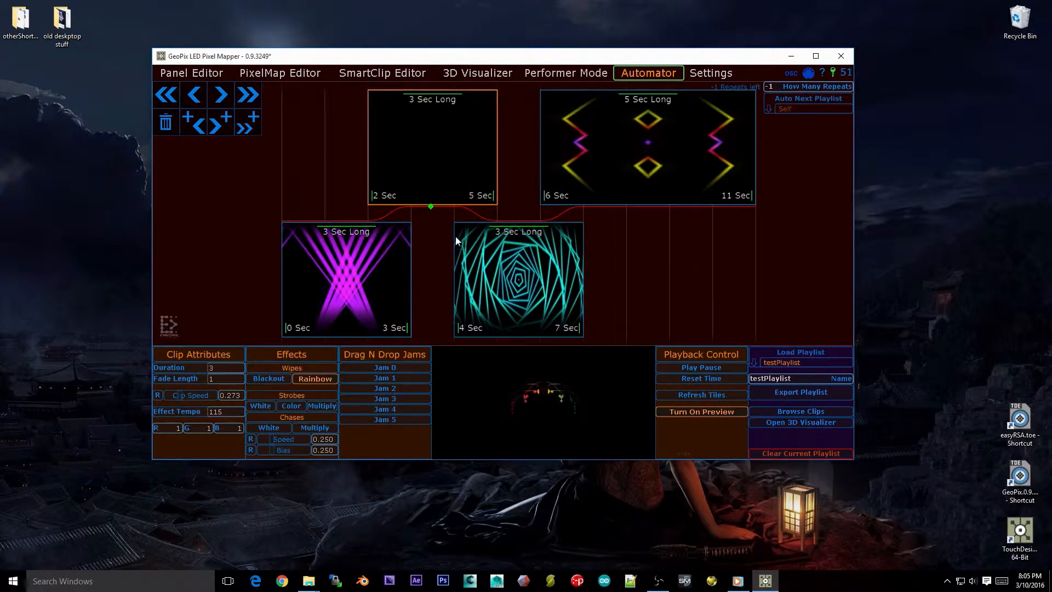
pyautogui.click(714, 380)
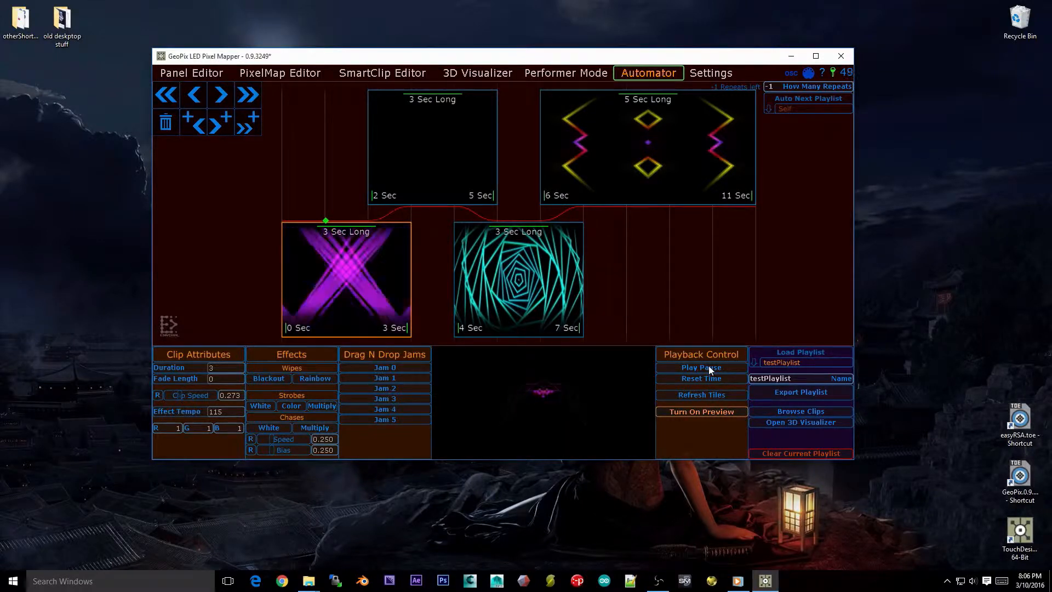
pyautogui.click(709, 376)
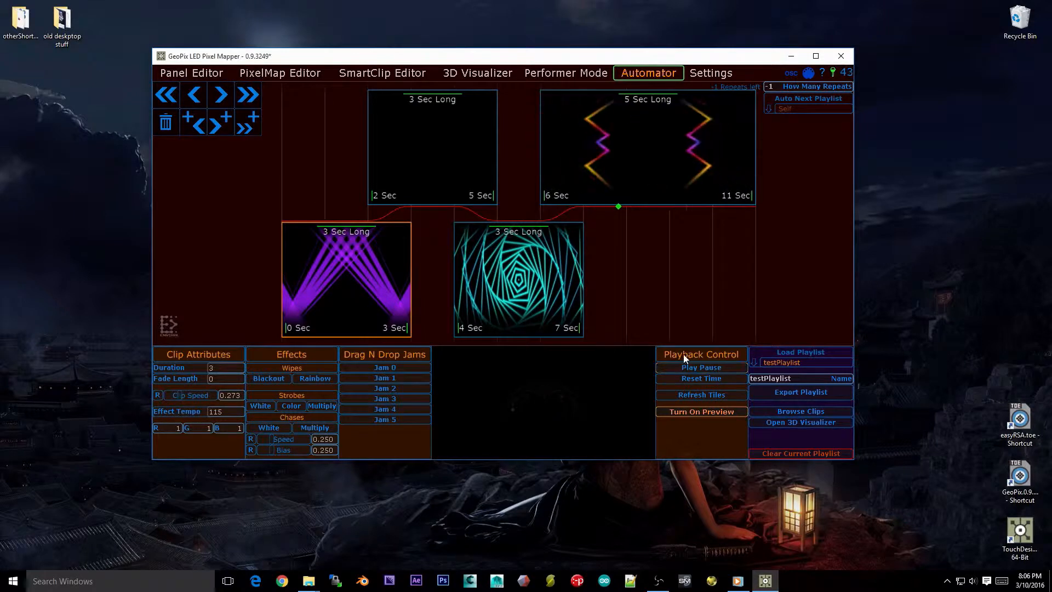
# Switch the Black clip from the Rainbow wipe to Jam 0 and play the playlist to preview it
pyautogui.click(449, 163)
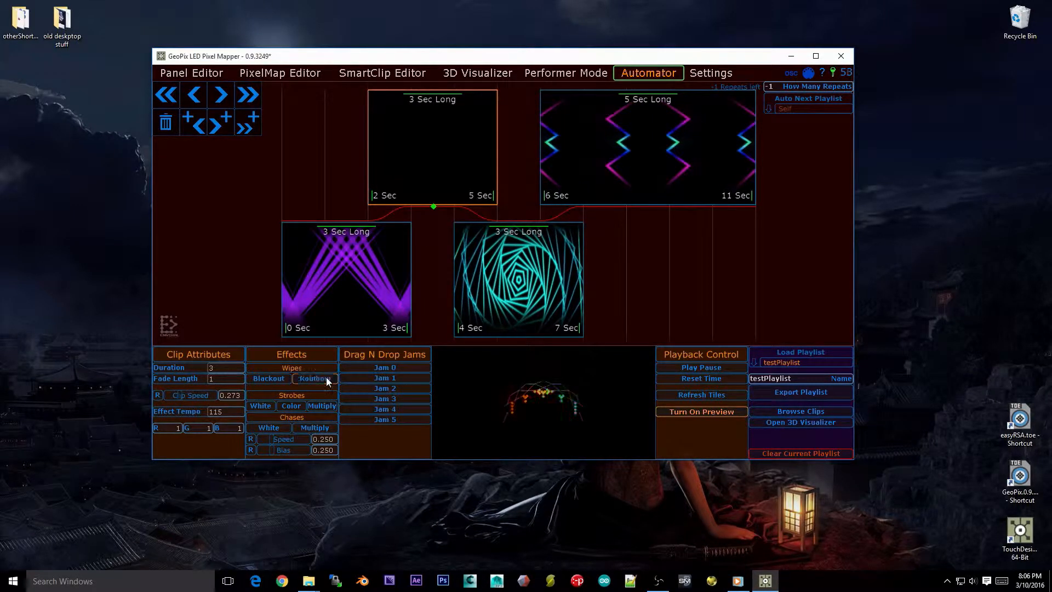
pyautogui.click(383, 372)
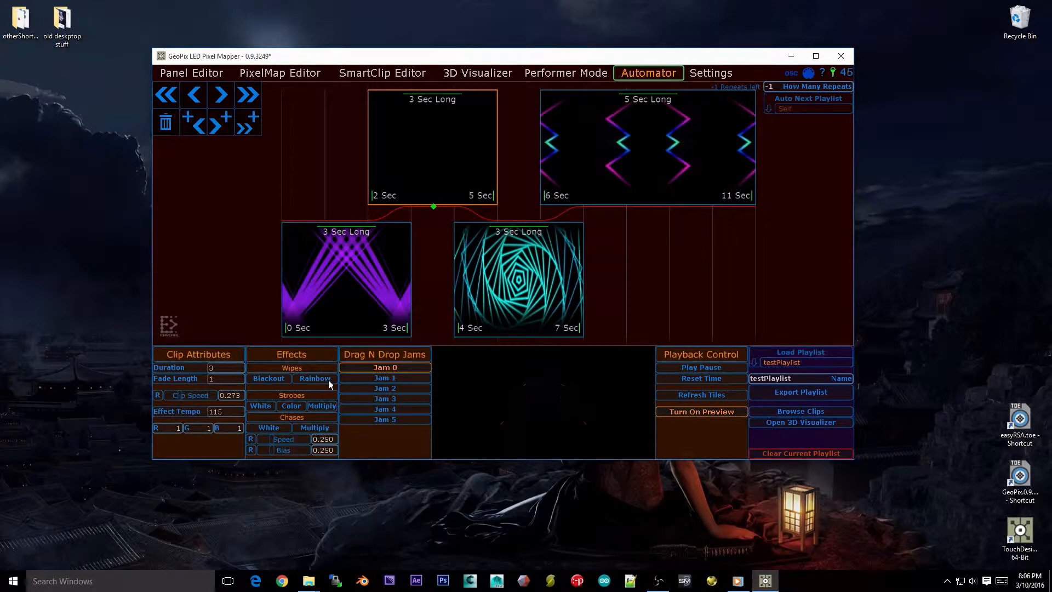
pyautogui.click(721, 369)
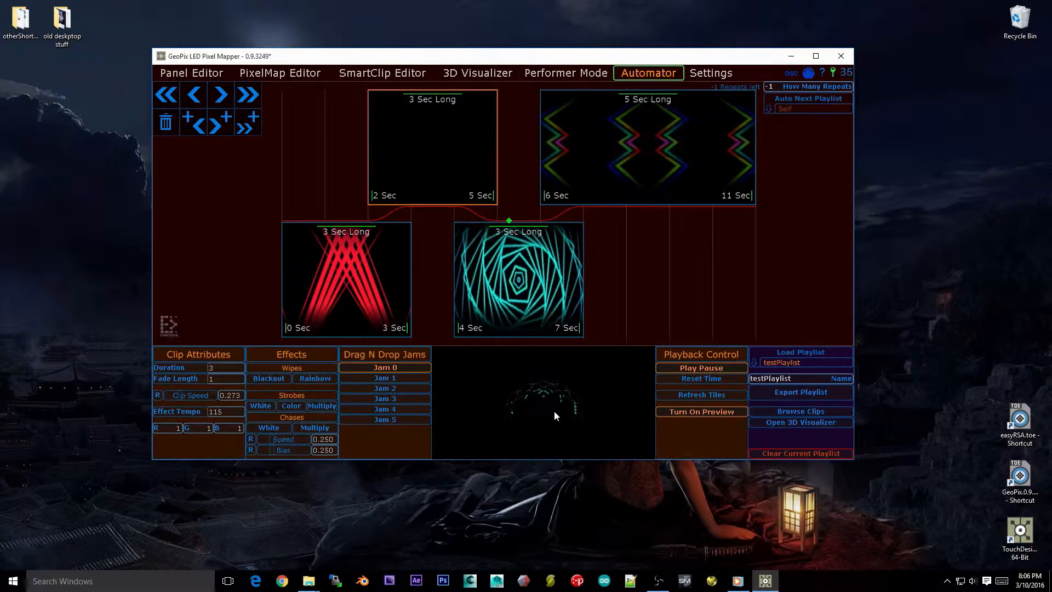
# Compare the outputs of the Black and Geometry Snail clips, and turn off Jam 0 on the Black clip
pyautogui.click(443, 173)
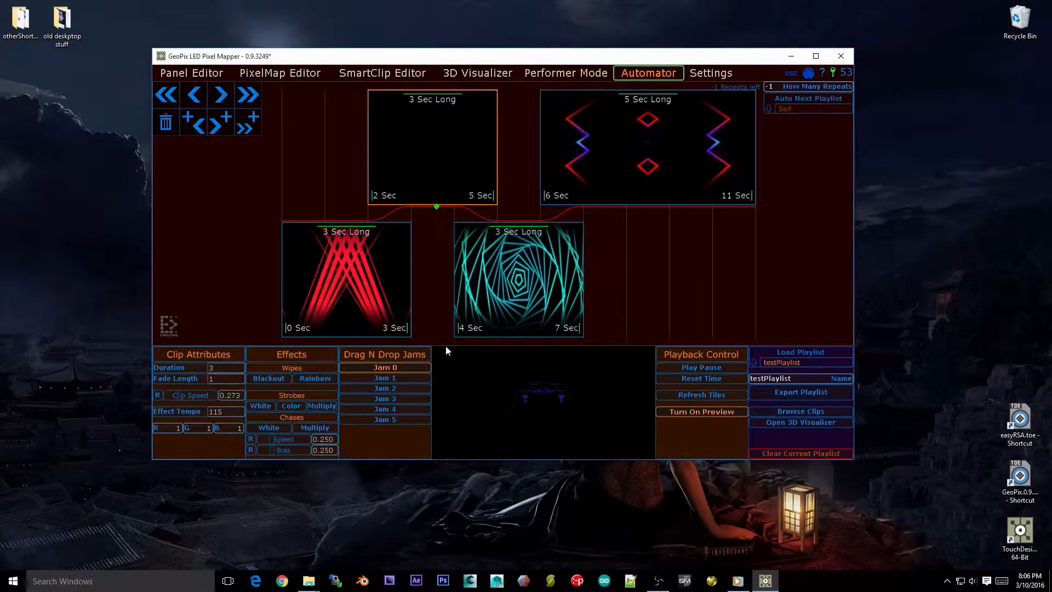
pyautogui.click(504, 333)
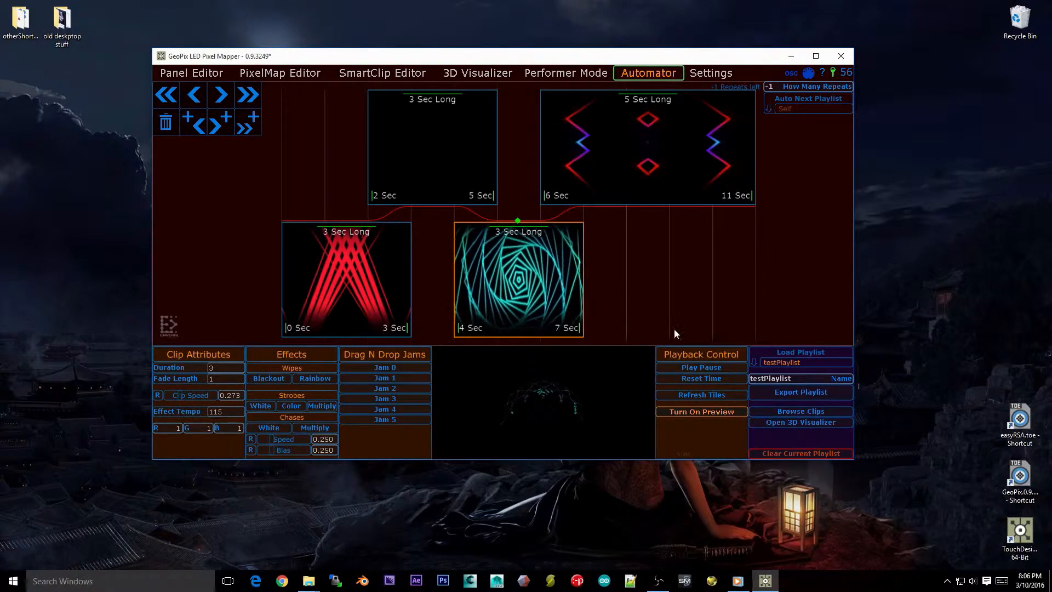
pyautogui.click(740, 381)
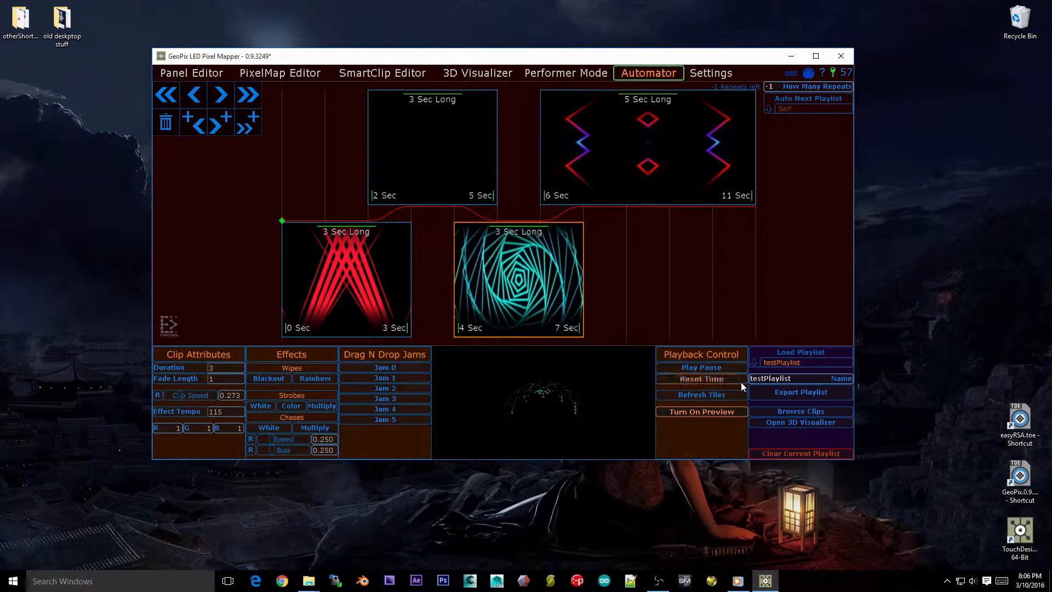
pyautogui.click(428, 170)
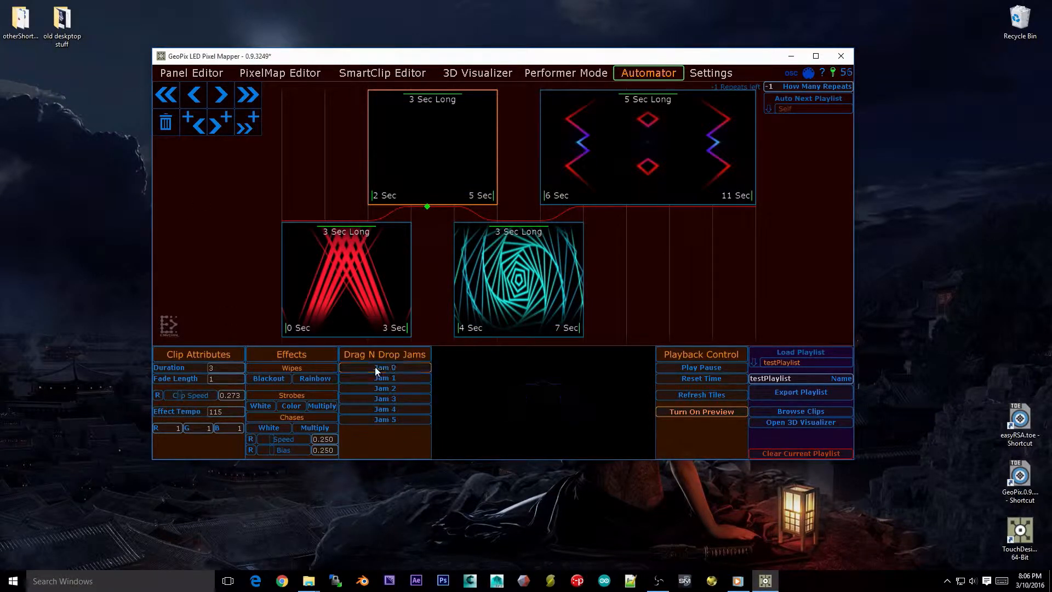
# Delete the selected Black clip from the playlist and set the Side Razors clip's duration to 3 seconds
pyautogui.click(177, 126)
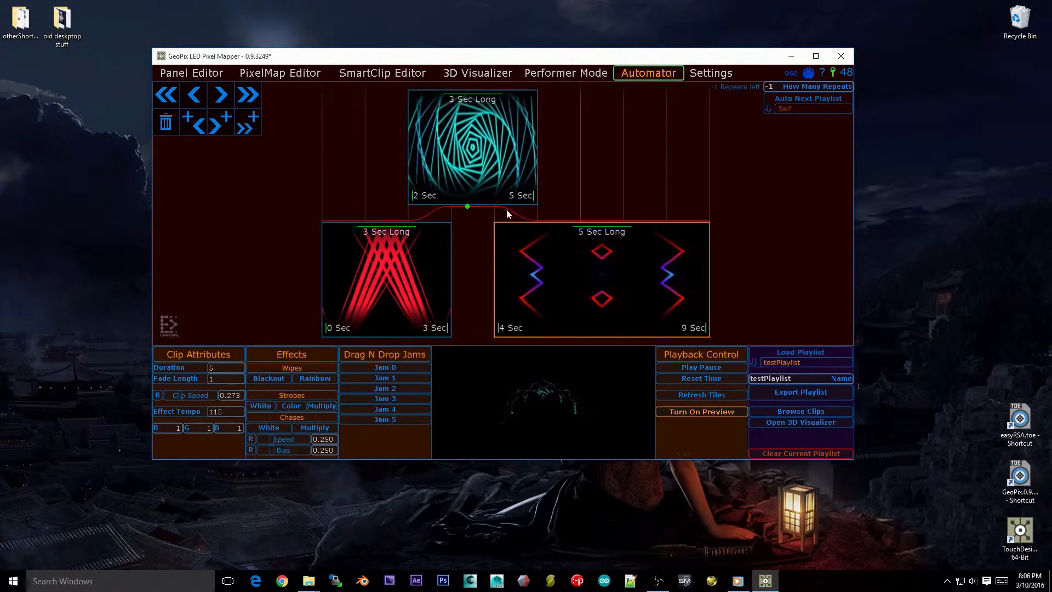
pyautogui.click(583, 276)
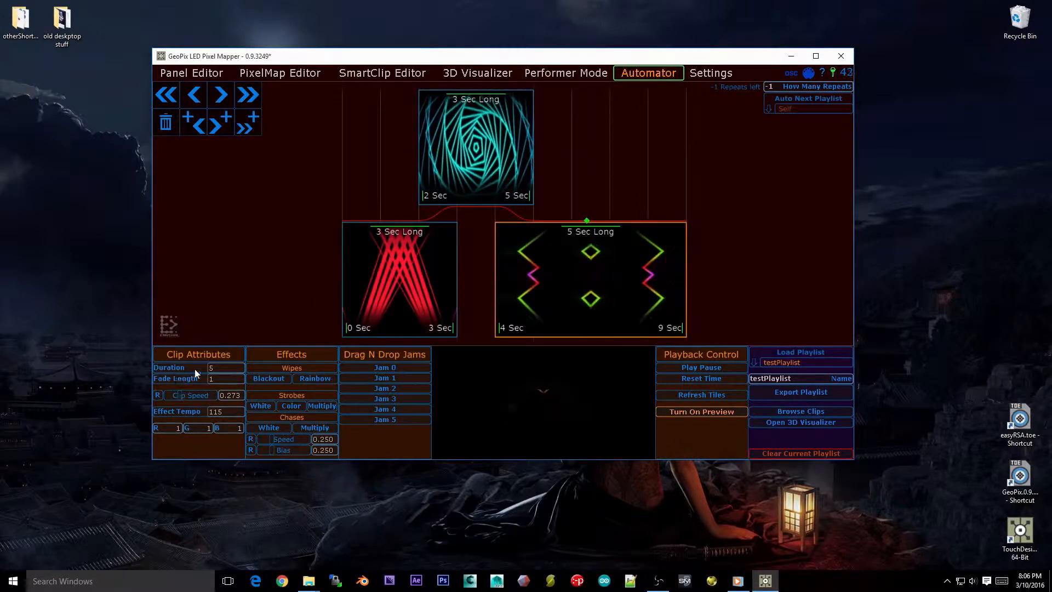
pyautogui.click(228, 367)
pyautogui.write('3')
pyautogui.press('Return')
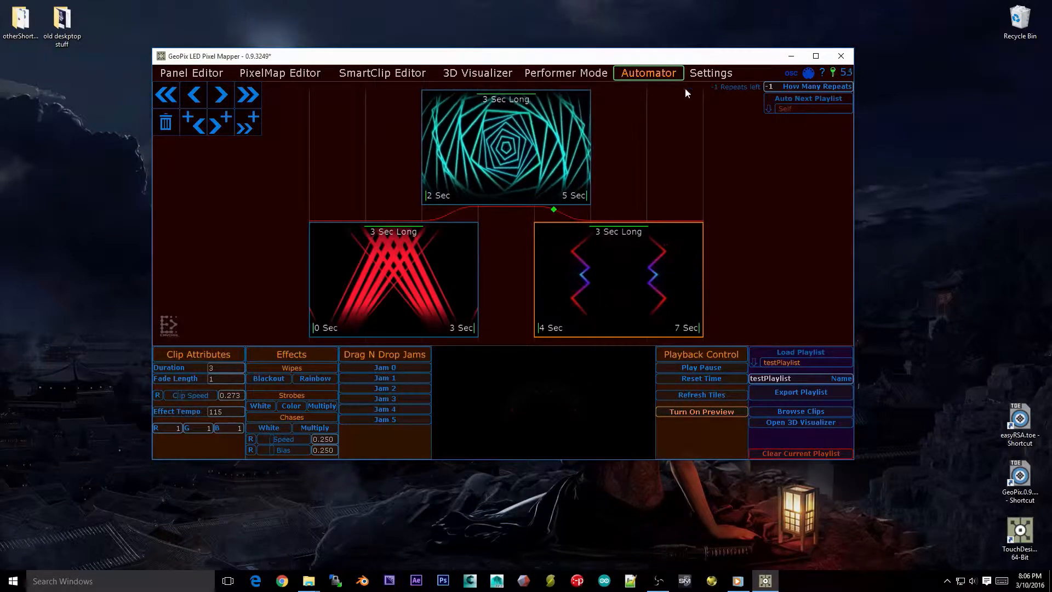
# Set the playlist's number of repeats to 0
pyautogui.click(792, 88)
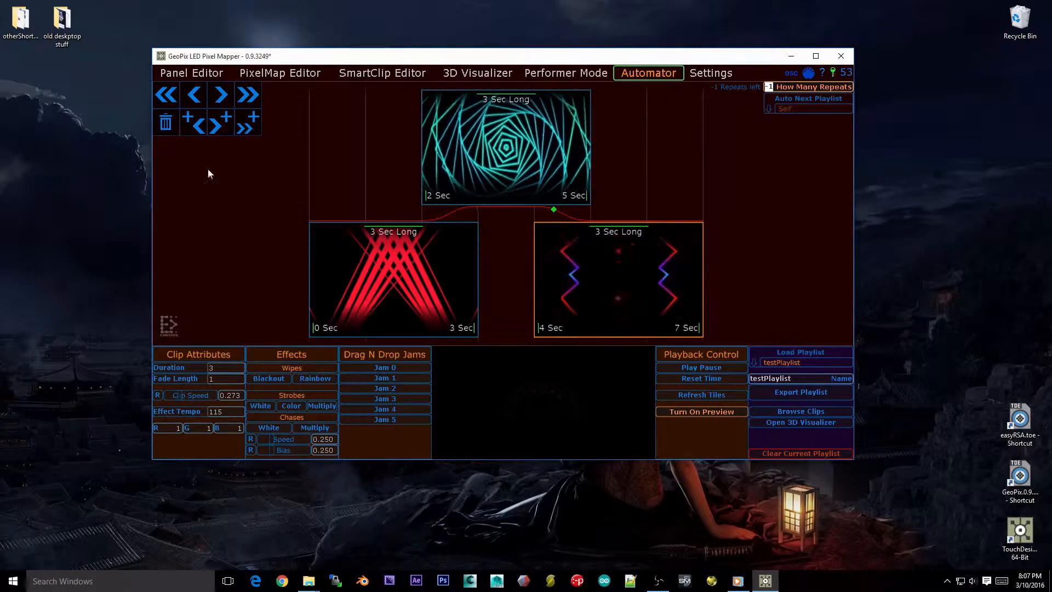
pyautogui.click(703, 378)
pyautogui.moveTo(779, 86); pyautogui.dragTo(687, 82)
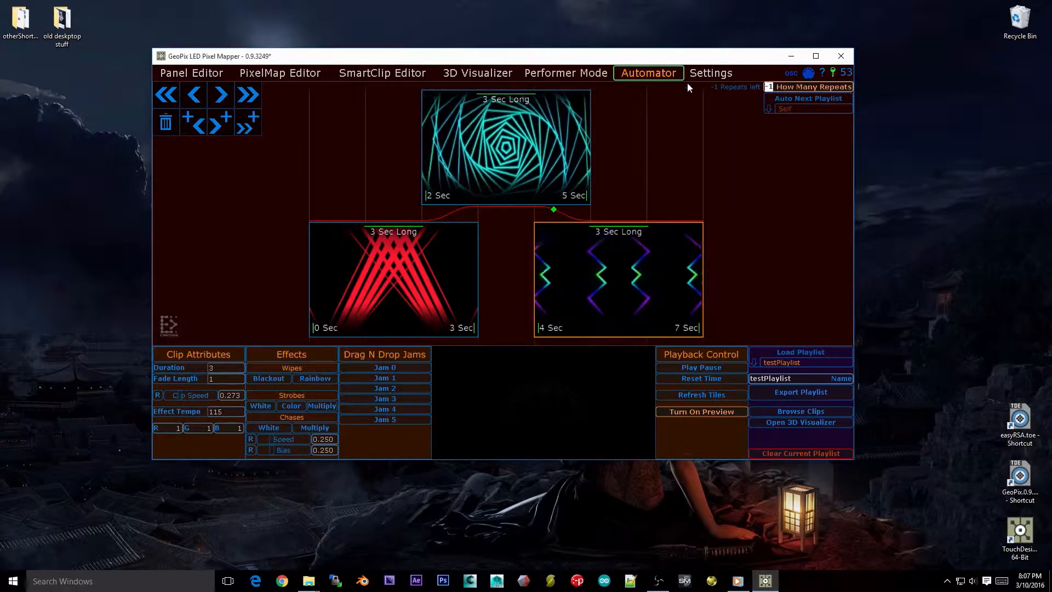
pyautogui.write('0')
pyautogui.press('Return')
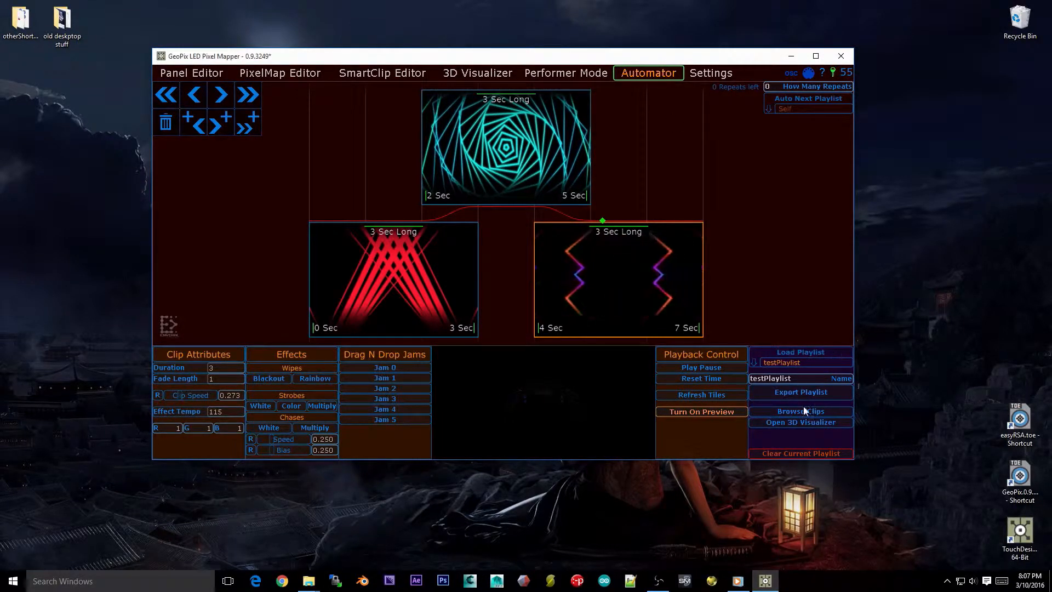
# Delete the Side Razors clip and add an empty clip with a duration of 3 seconds at the end of the playlist
pyautogui.click(164, 129)
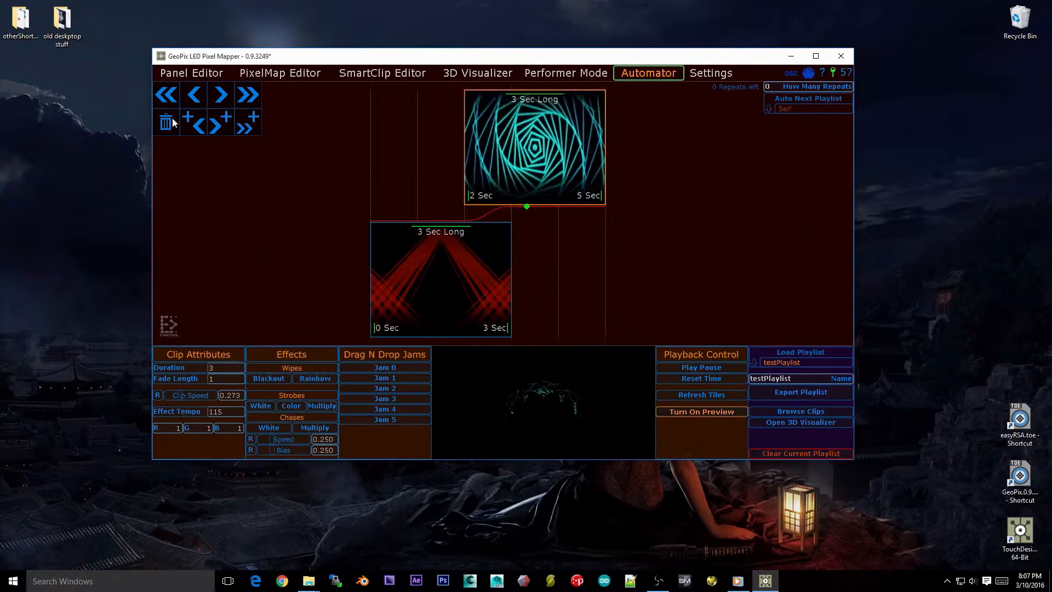
pyautogui.click(245, 125)
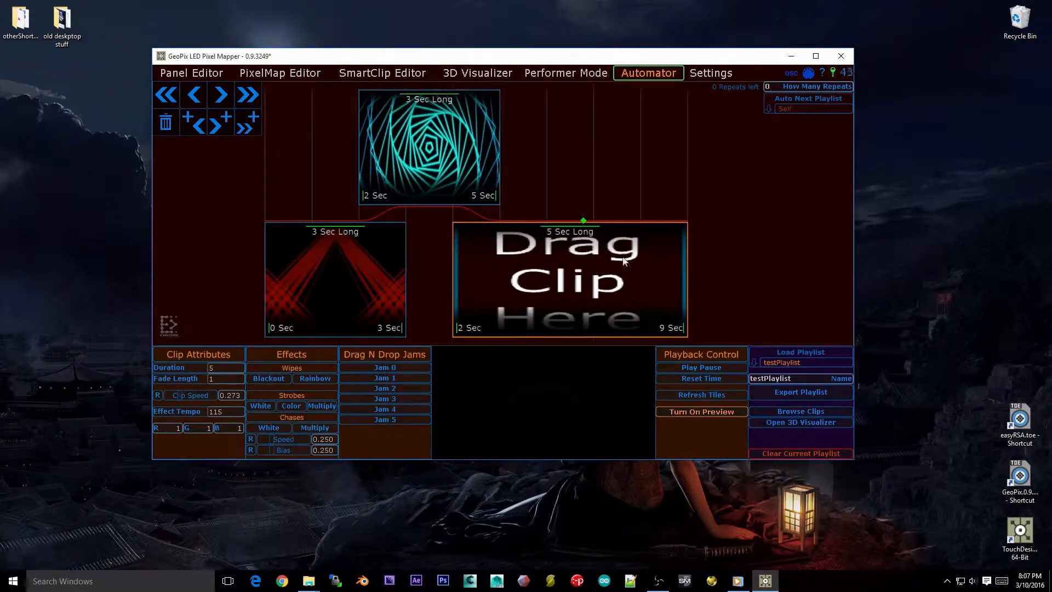
pyautogui.moveTo(222, 368); pyautogui.dragTo(110, 343)
pyautogui.write('3')
pyautogui.press('Return')
# Replace the first clip in the playlist with the Black clip from the clip library
pyautogui.click(412, 266)
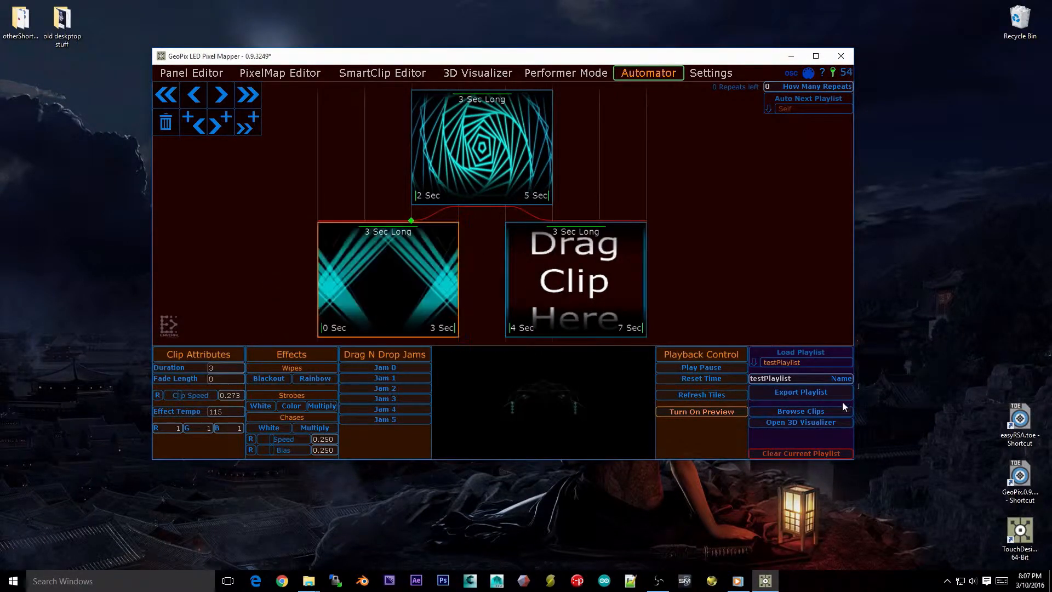
pyautogui.click(804, 415)
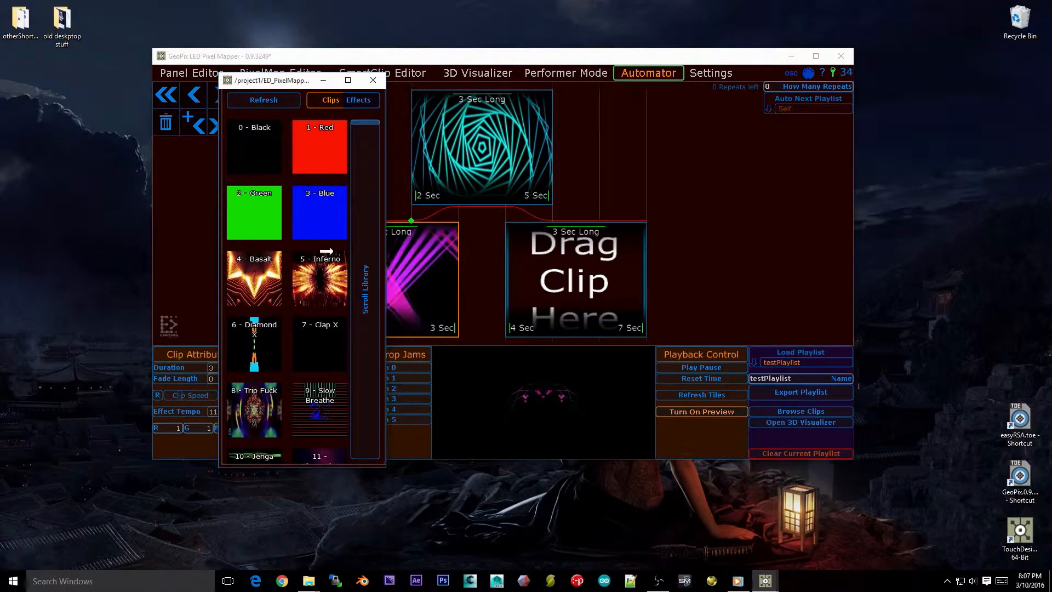
pyautogui.click(374, 83)
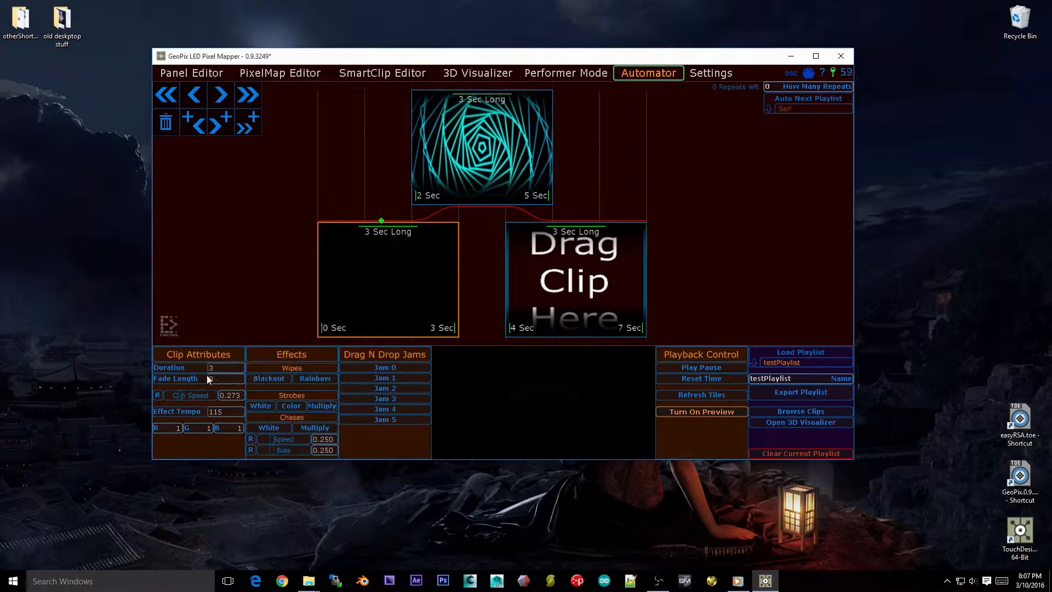
# Try a duration of 1 second on the opening Black clip, and set it to 2 seconds instead
pyautogui.moveTo(190, 362); pyautogui.dragTo(146, 328)
pyautogui.write('1')
pyautogui.press('Return')
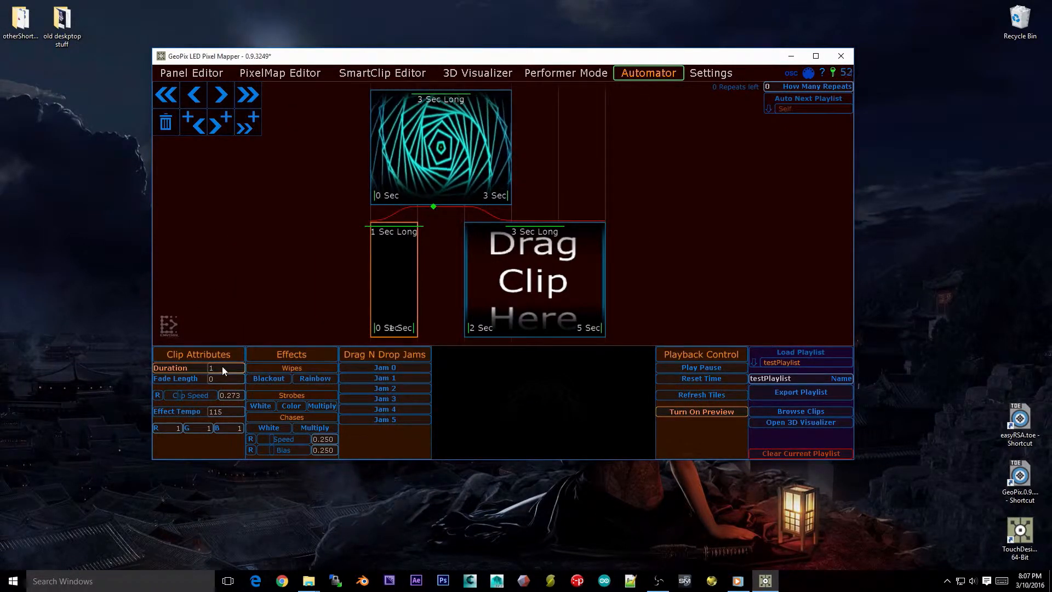
pyautogui.moveTo(222, 367); pyautogui.dragTo(128, 360)
pyautogui.write('2')
pyautogui.press('Return')
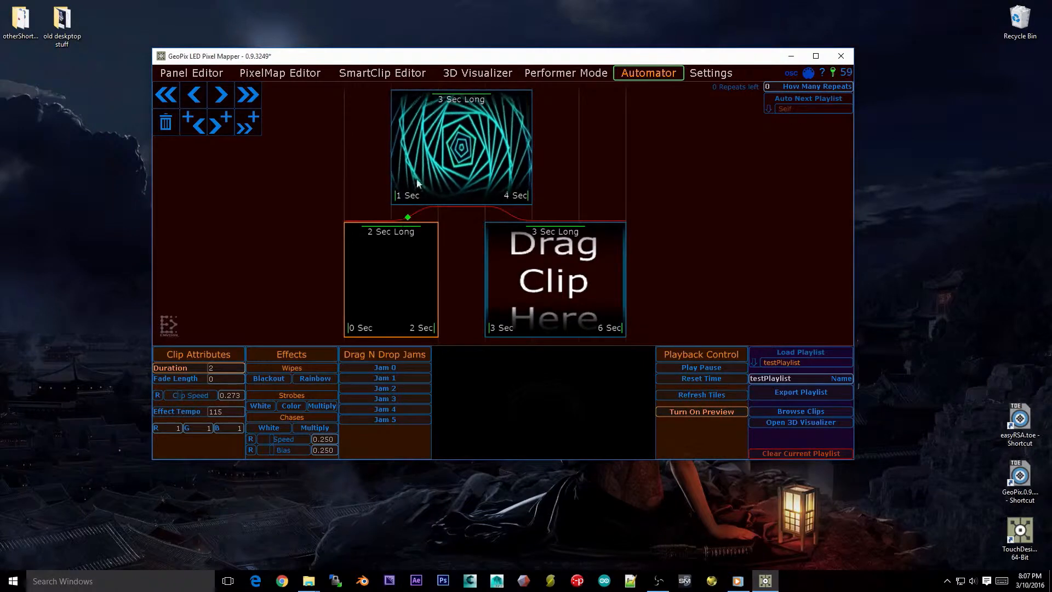
# Fill the empty last clip with the Side Razors clip from the clip library and close the library
pyautogui.click(446, 147)
pyautogui.click(815, 411)
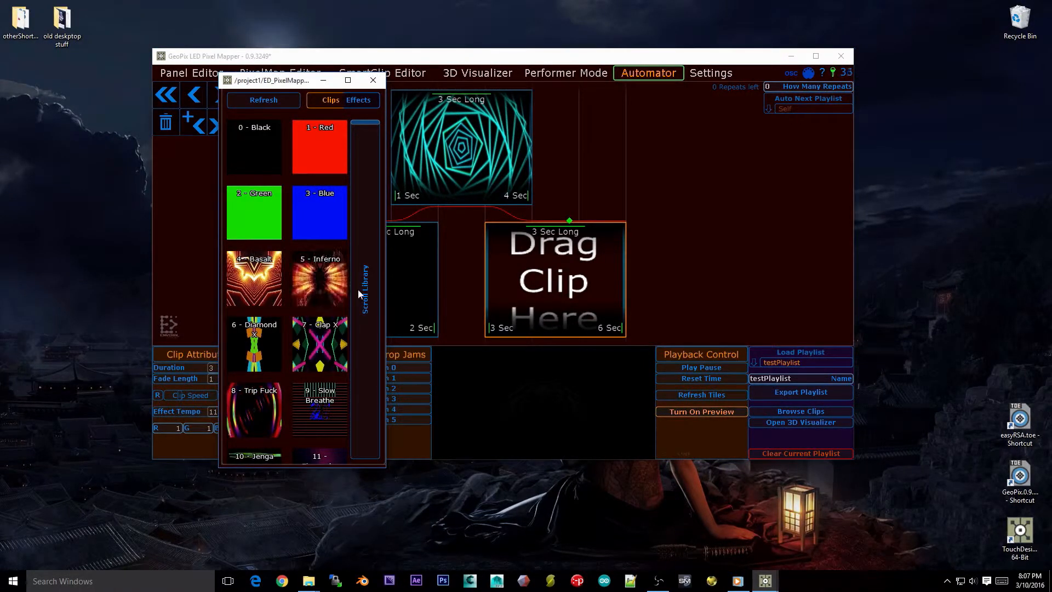
pyautogui.scroll(-5, 346, 350)
pyautogui.click(339, 350)
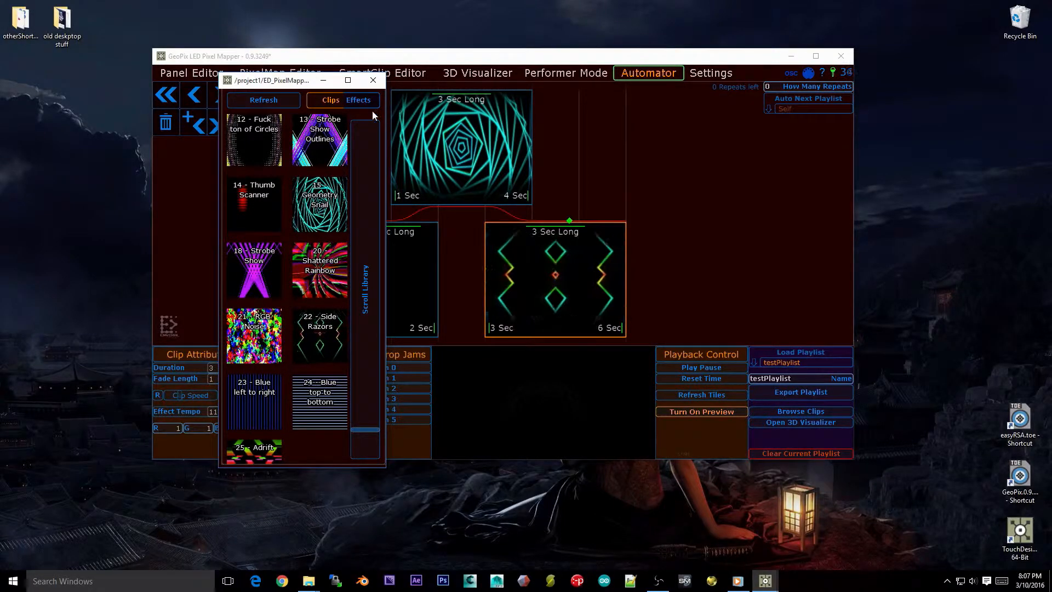
pyautogui.click(373, 80)
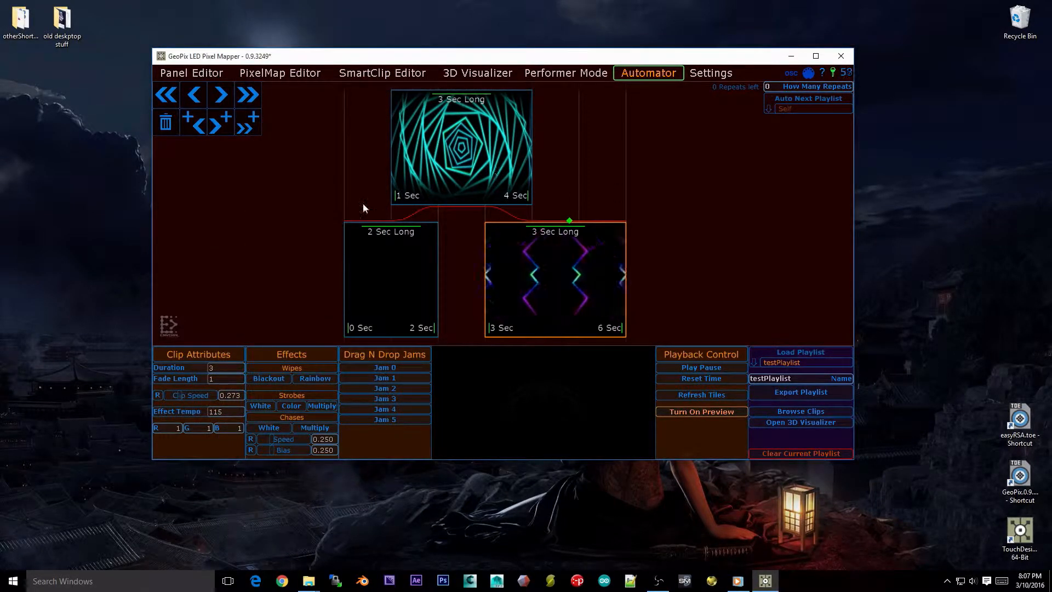
# Try a repeat count of -1 for the playlist and play it to preview the looping
pyautogui.click(776, 86)
pyautogui.write('-1')
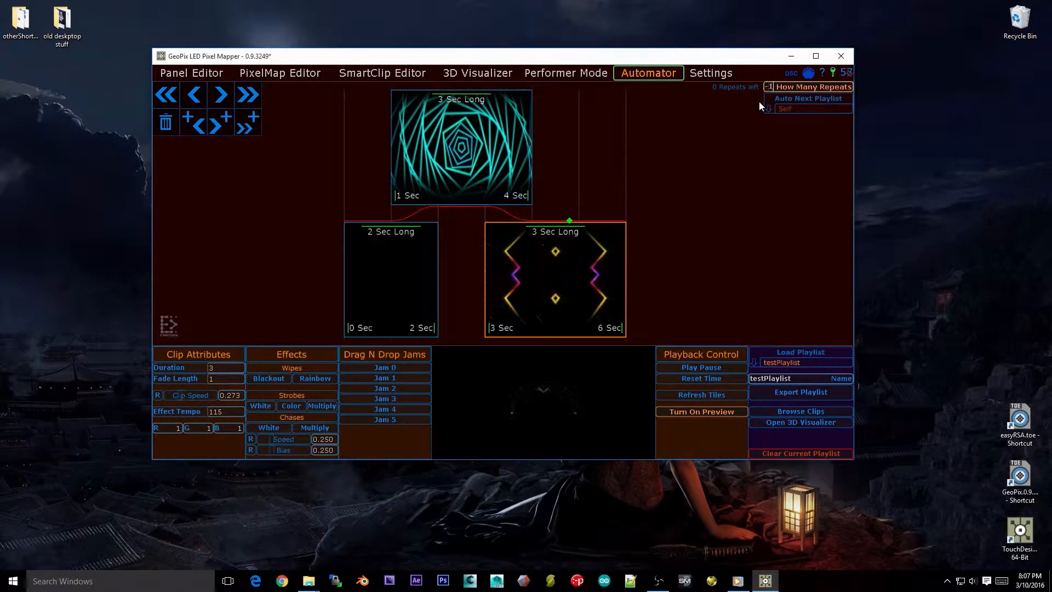
pyautogui.press('Return')
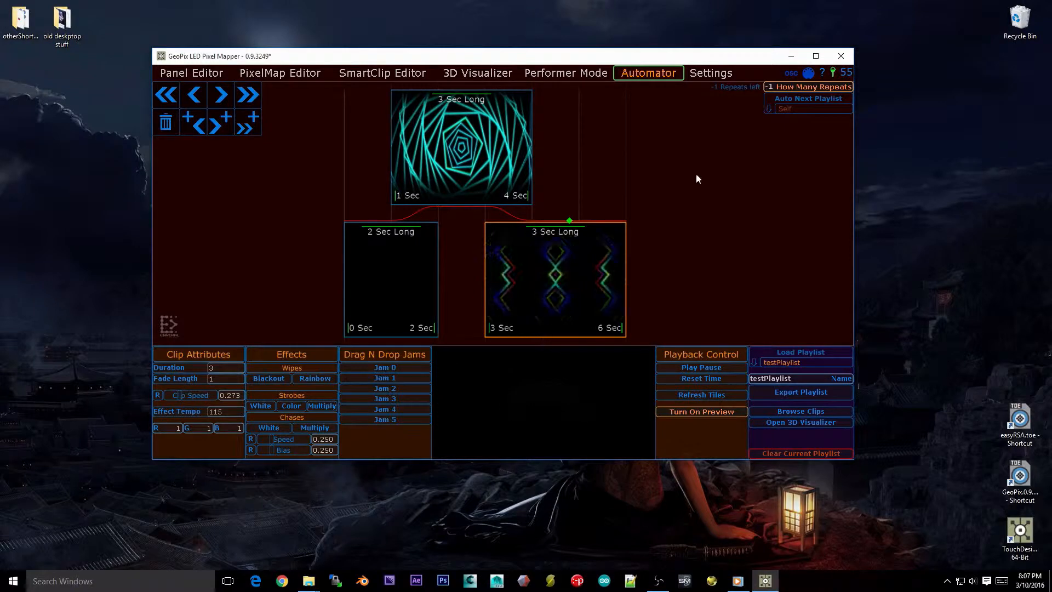
pyautogui.click(722, 368)
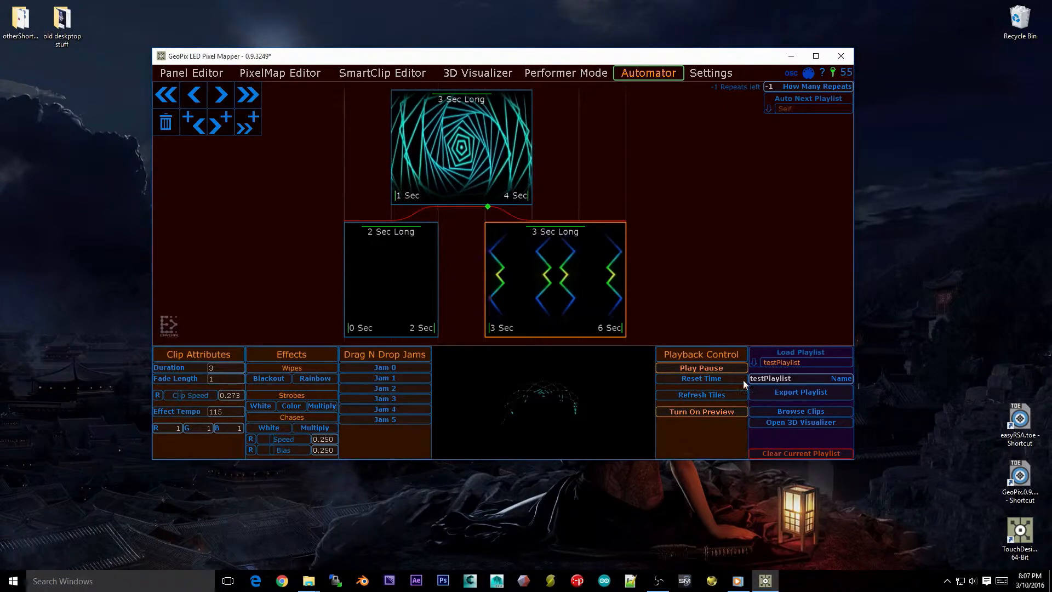
pyautogui.click(728, 365)
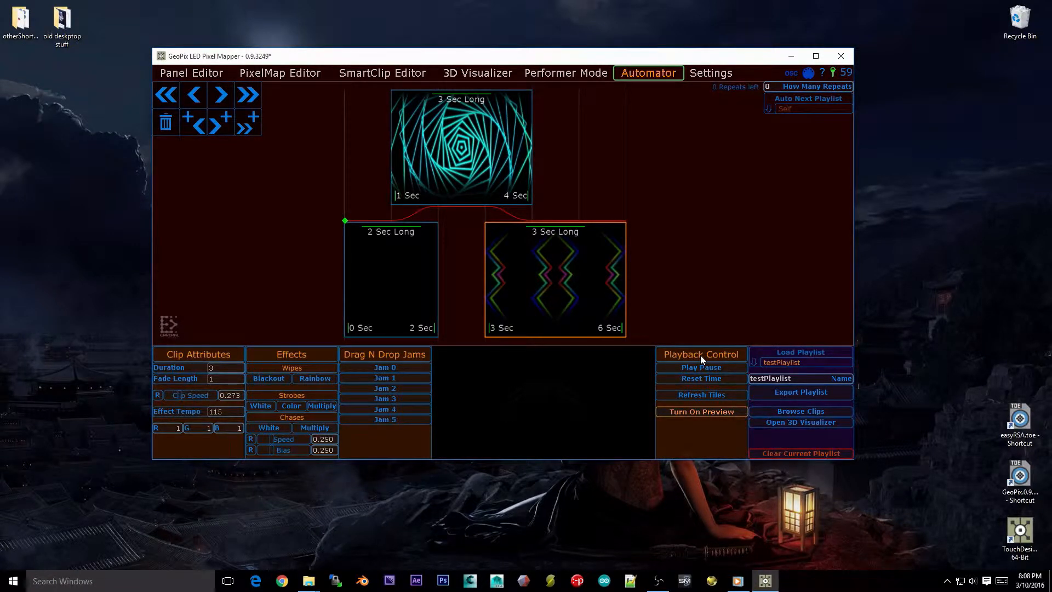
# Add a new clip at the end of the playlist and fill it with the Black clip from the clip library
pyautogui.click(383, 247)
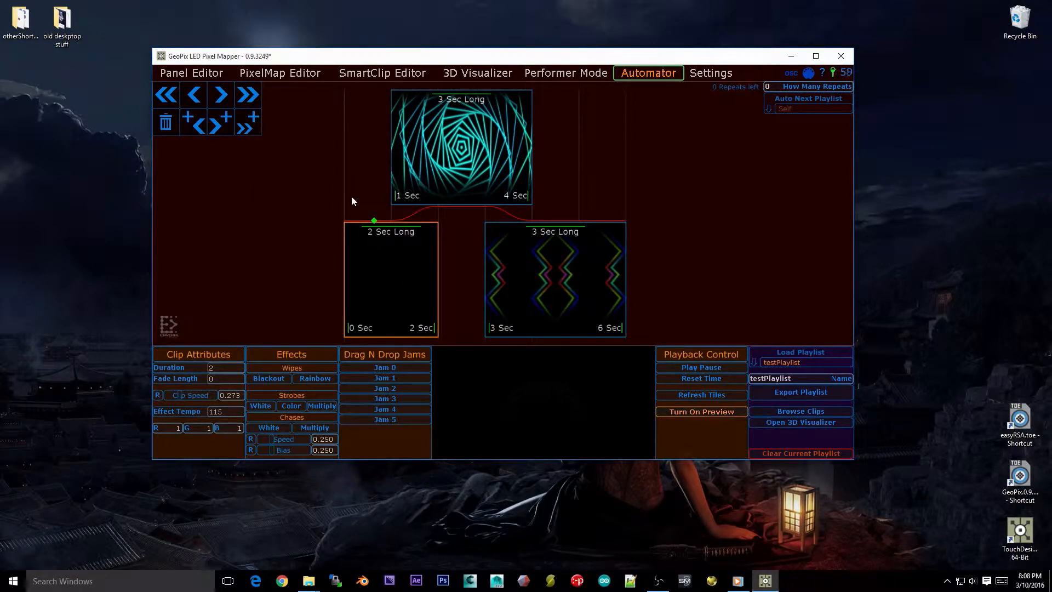
pyautogui.click(556, 268)
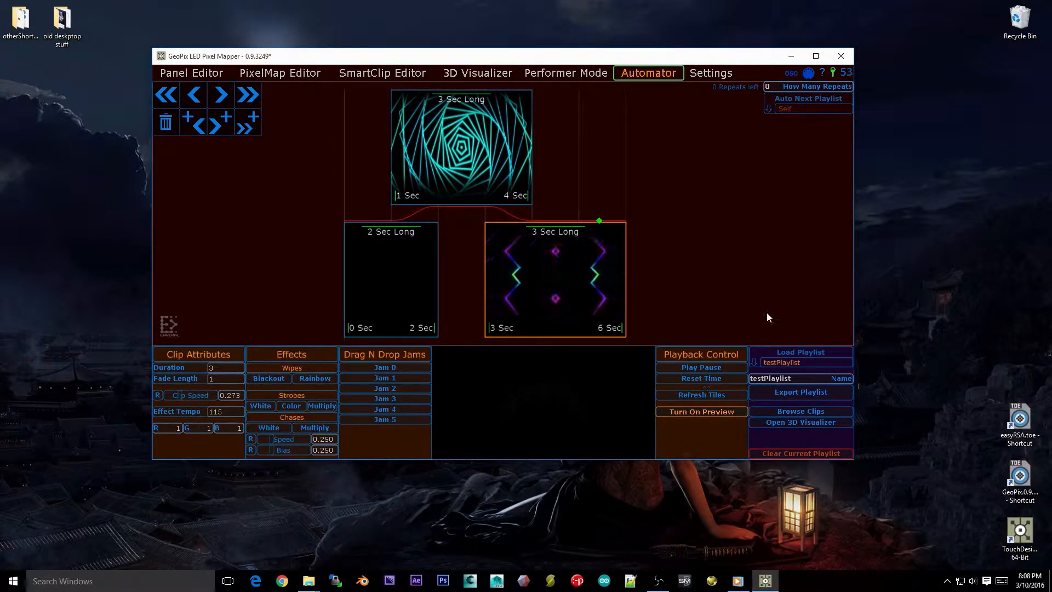
pyautogui.click(248, 124)
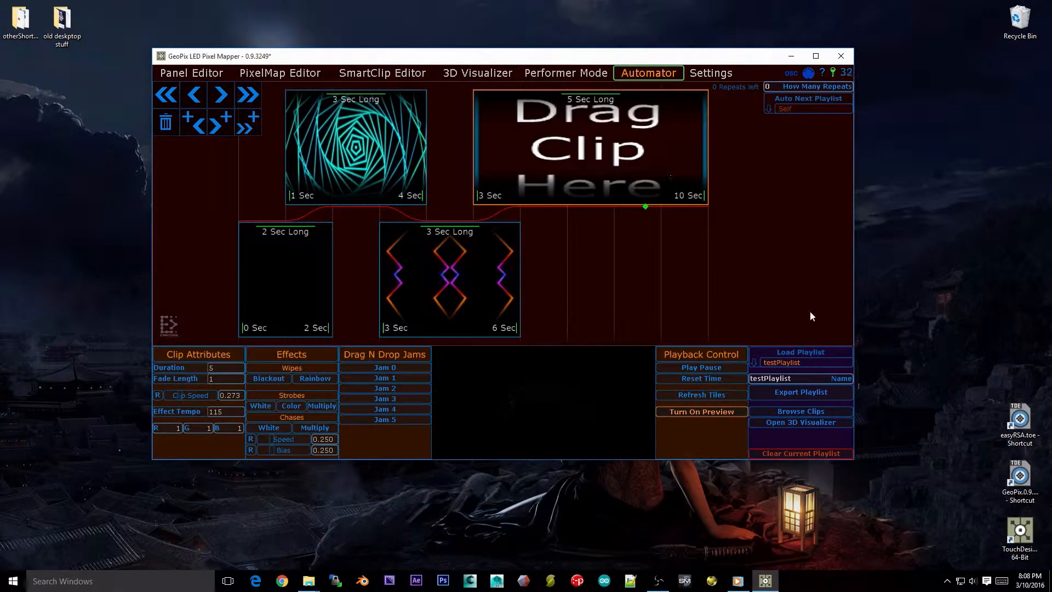
pyautogui.click(805, 407)
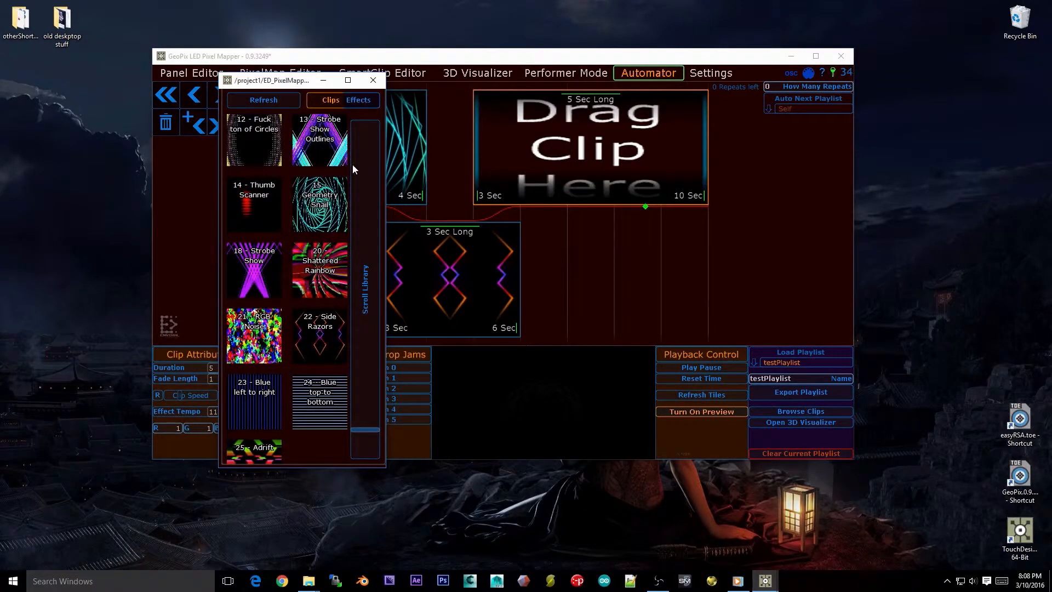
pyautogui.click(360, 124)
pyautogui.moveTo(253, 170); pyautogui.dragTo(552, 115)
pyautogui.click(383, 86)
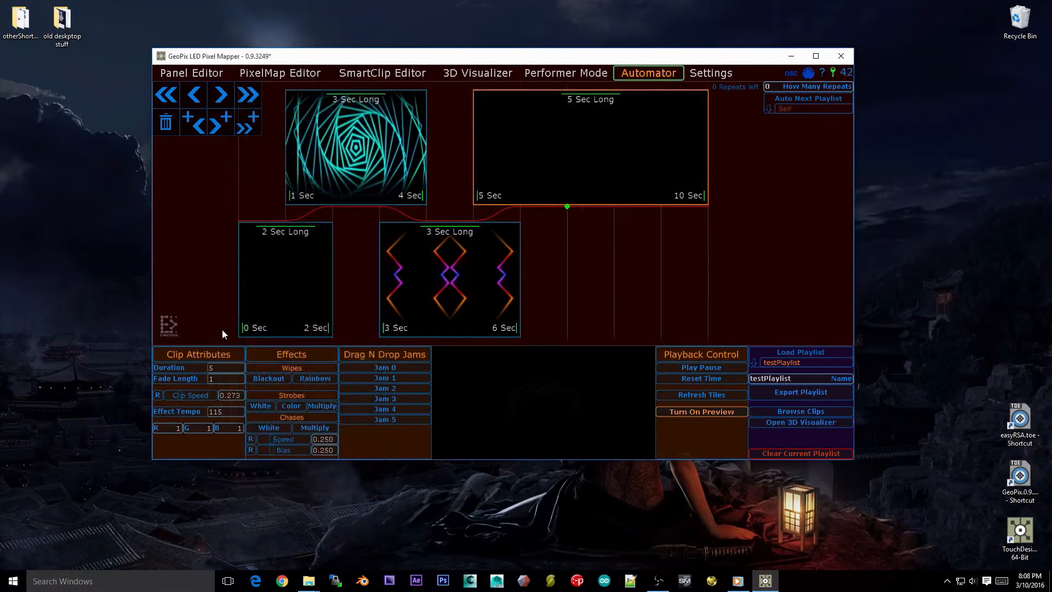
# Set the closing Black clip's duration to 2 seconds
pyautogui.click(225, 367)
pyautogui.write('2')
pyautogui.press('Return')
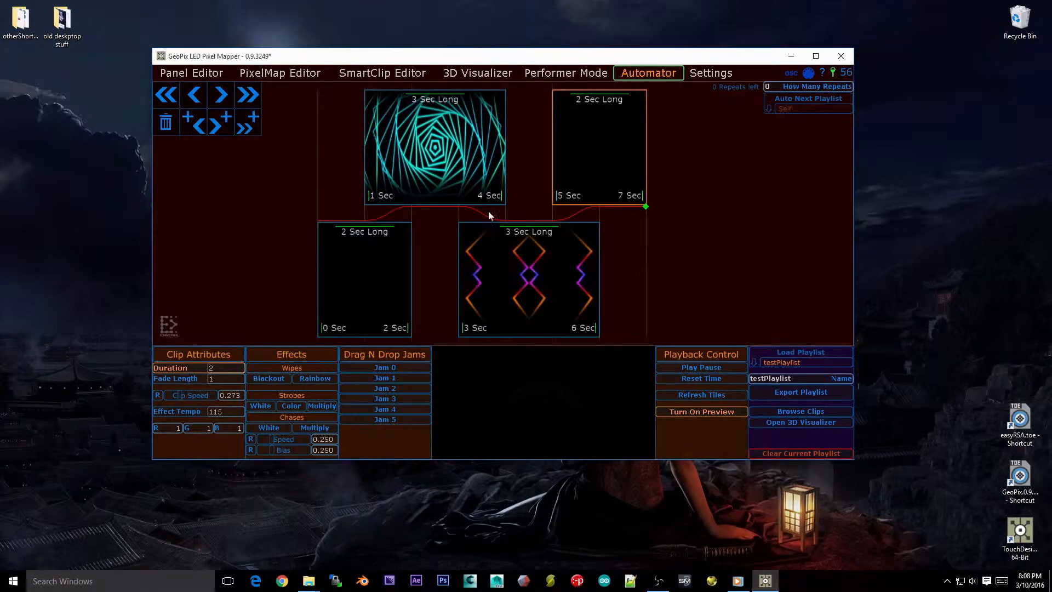
# Select the Side Razors clip and the closing and opening Black clips in turn to compare how the playlist starts and ends
pyautogui.click(527, 264)
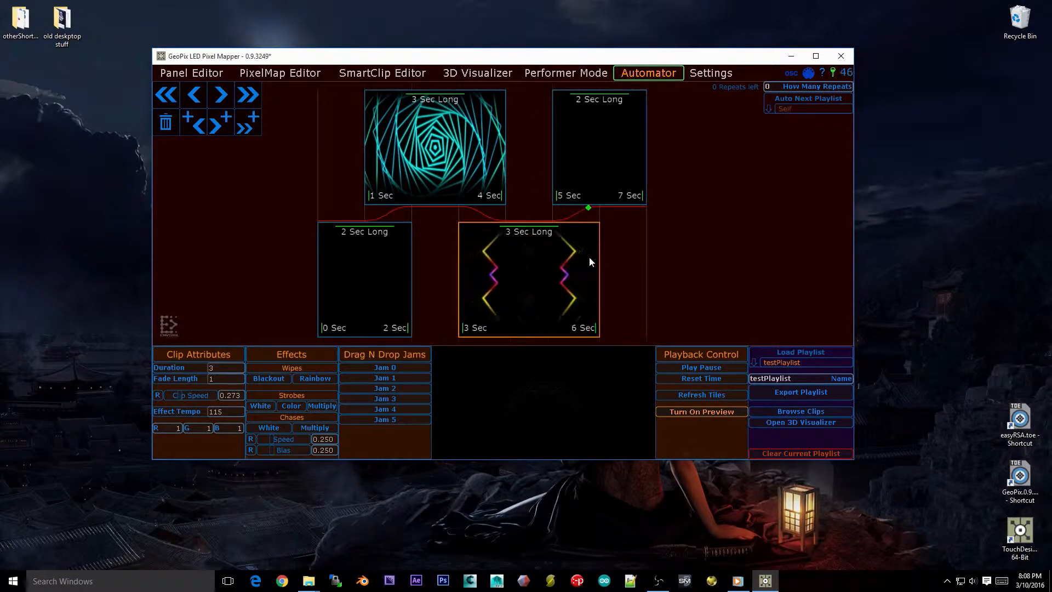
pyautogui.click(624, 165)
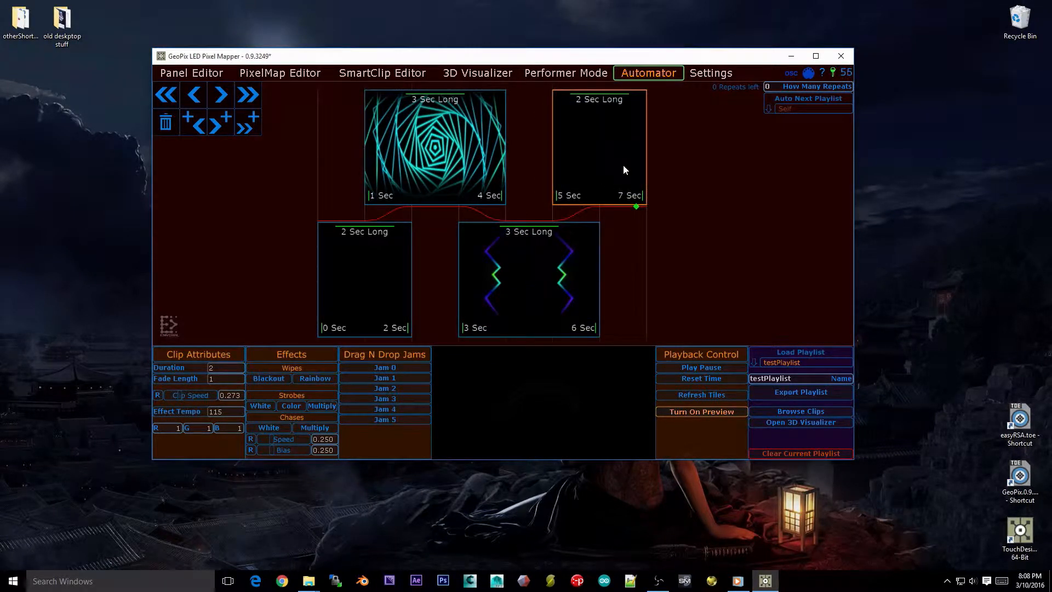
pyautogui.click(356, 309)
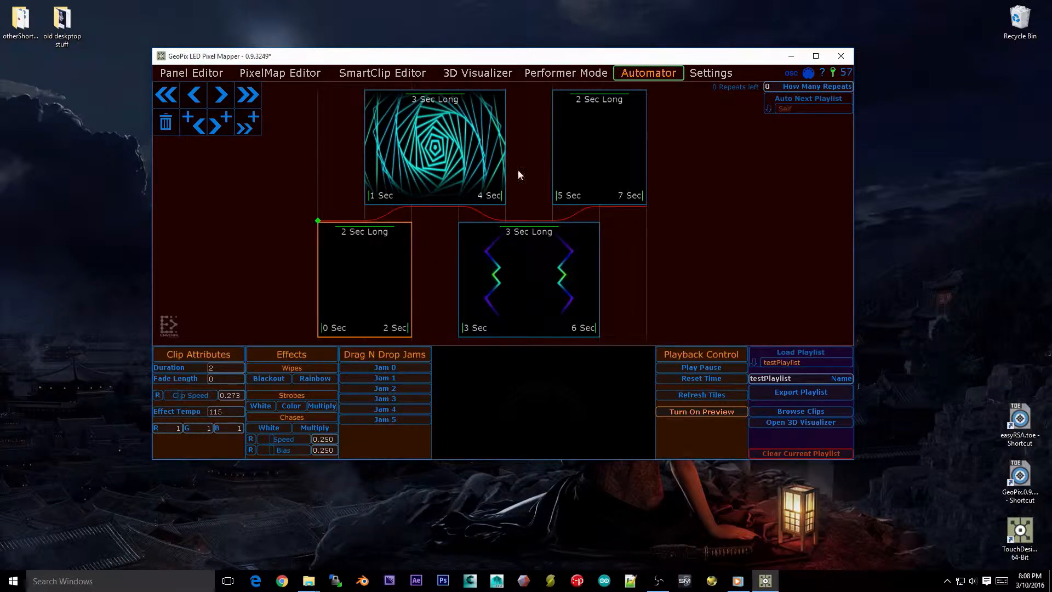
pyautogui.click(635, 135)
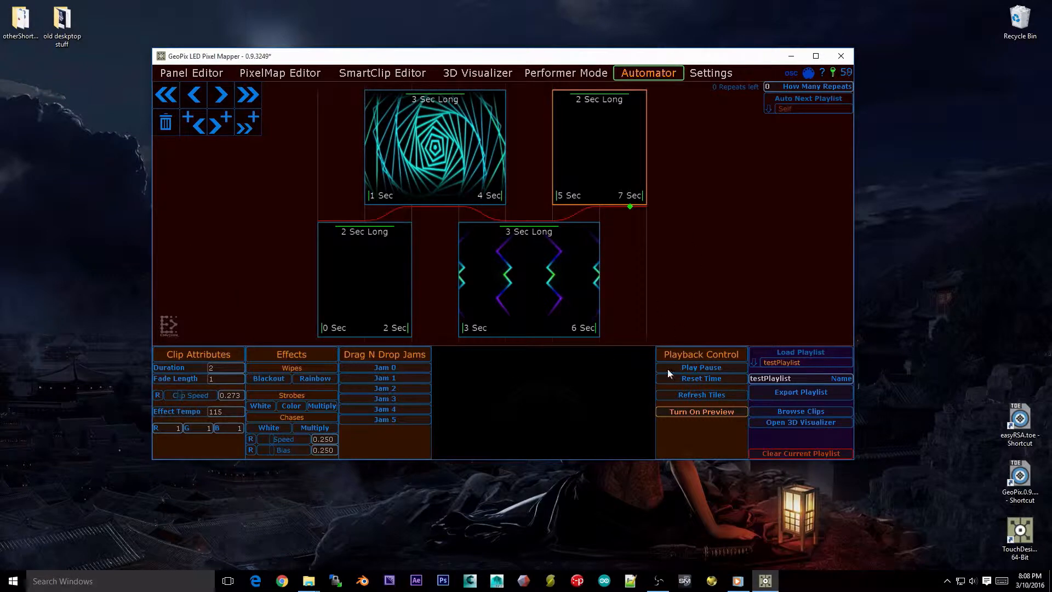
# Open the MIDI Mapper and the OSC Mapper and place the two windows side by side
pyautogui.click(801, 76)
pyautogui.click(794, 77)
pyautogui.moveTo(336, 100); pyautogui.dragTo(632, 101)
pyautogui.moveTo(367, 102); pyautogui.dragTo(241, 344)
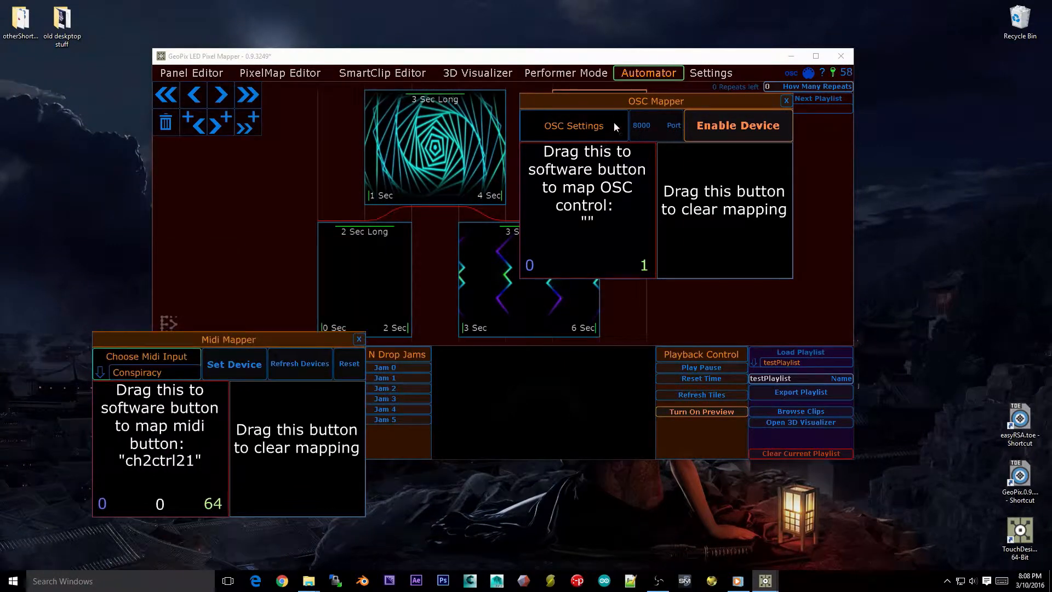
pyautogui.moveTo(621, 103); pyautogui.dragTo(521, 359)
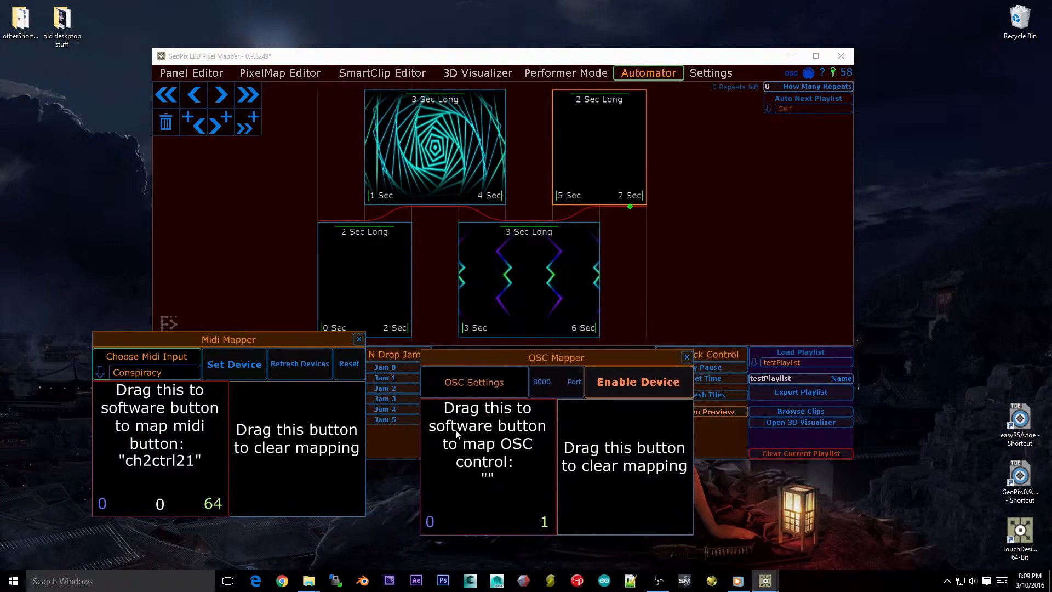
# Close the OSC Mapper and move the MIDI Mapper clear of the playlist clips and playback controls
pyautogui.click(686, 357)
pyautogui.moveTo(284, 341); pyautogui.dragTo(877, 106)
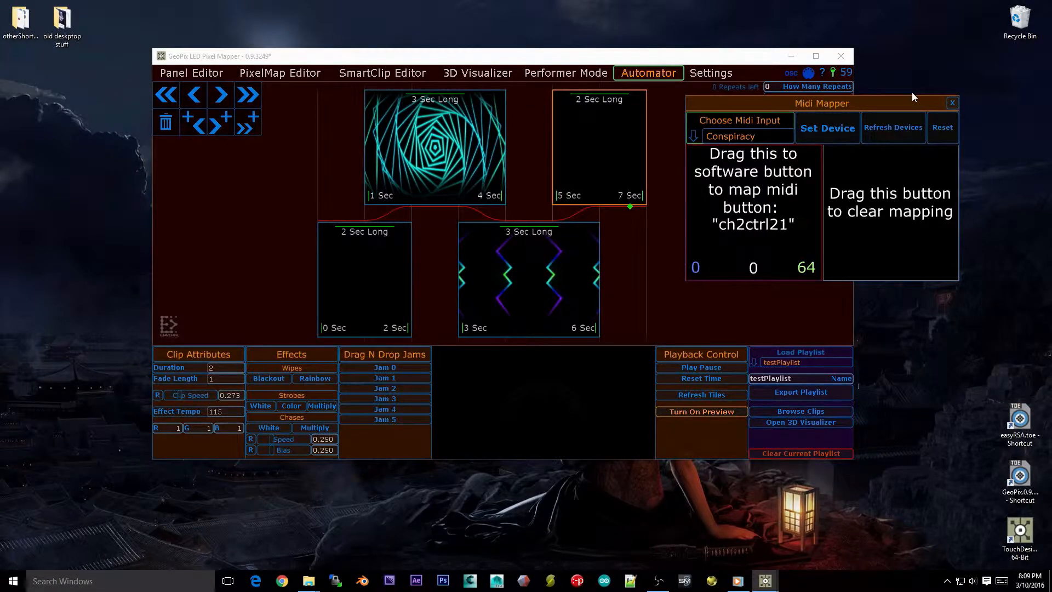
pyautogui.moveTo(870, 110); pyautogui.dragTo(895, 139)
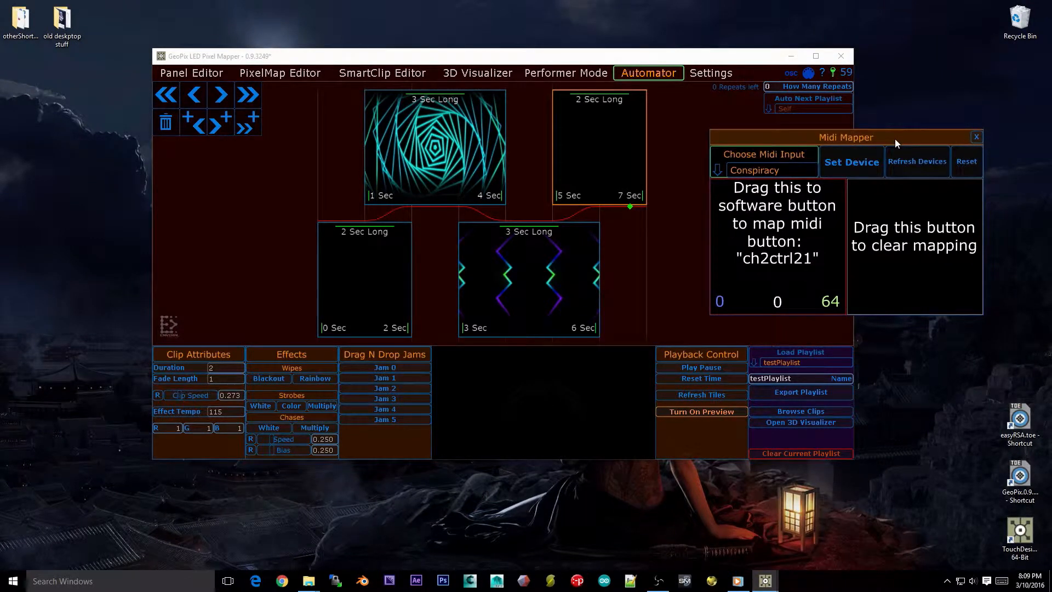
pyautogui.moveTo(748, 140); pyautogui.dragTo(763, 141)
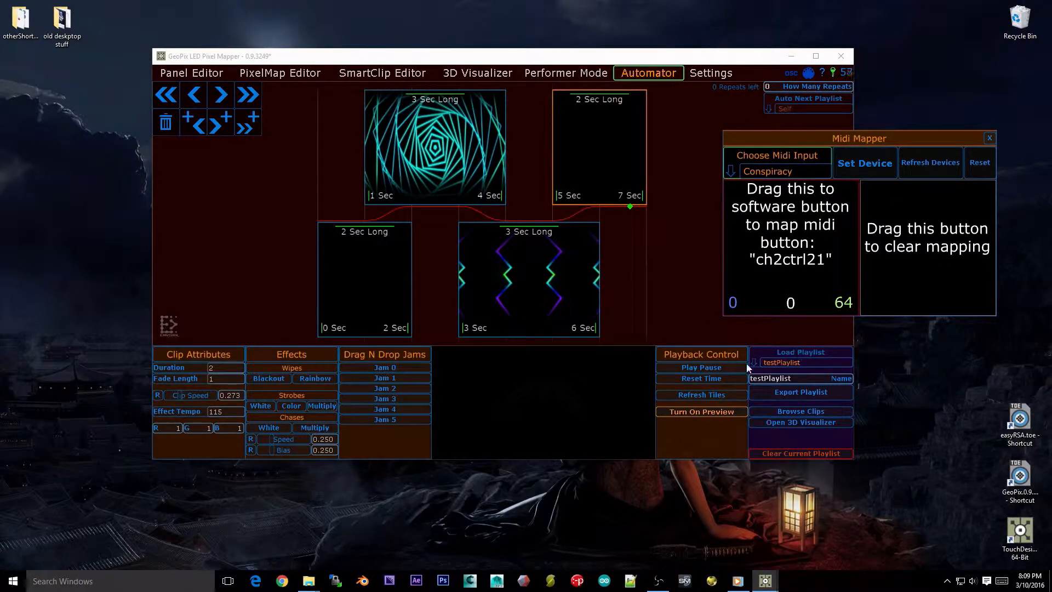
# Return playback to the opening Black clip at the start of the playlist and close the MIDI Mapper
pyautogui.click(698, 378)
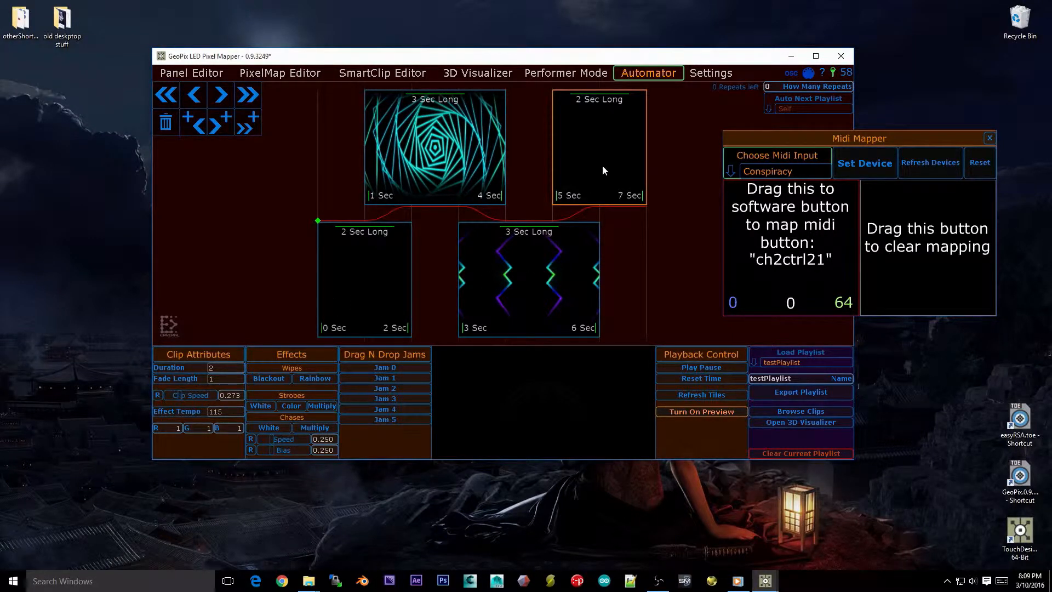
pyautogui.click(344, 268)
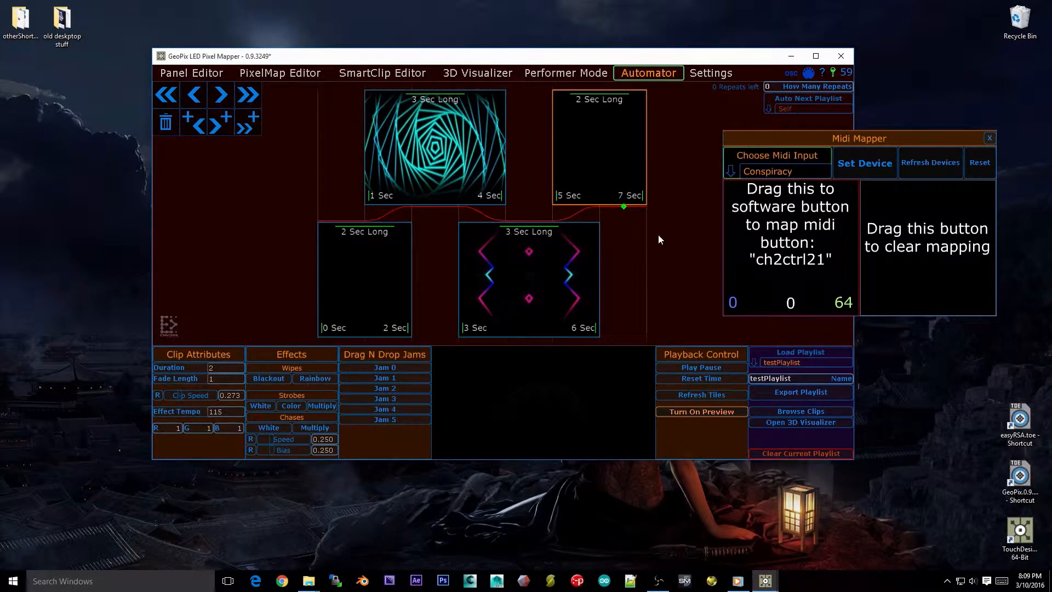
pyautogui.click(989, 138)
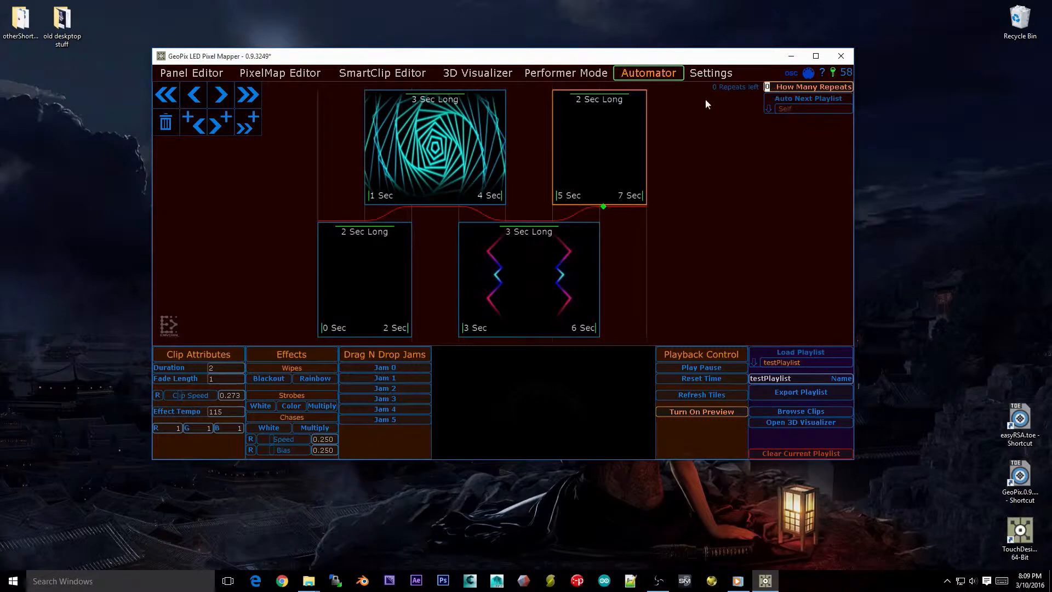
# Set the playlist's number of repeats to 1 and delete the closing and opening Black clips
pyautogui.write('1')
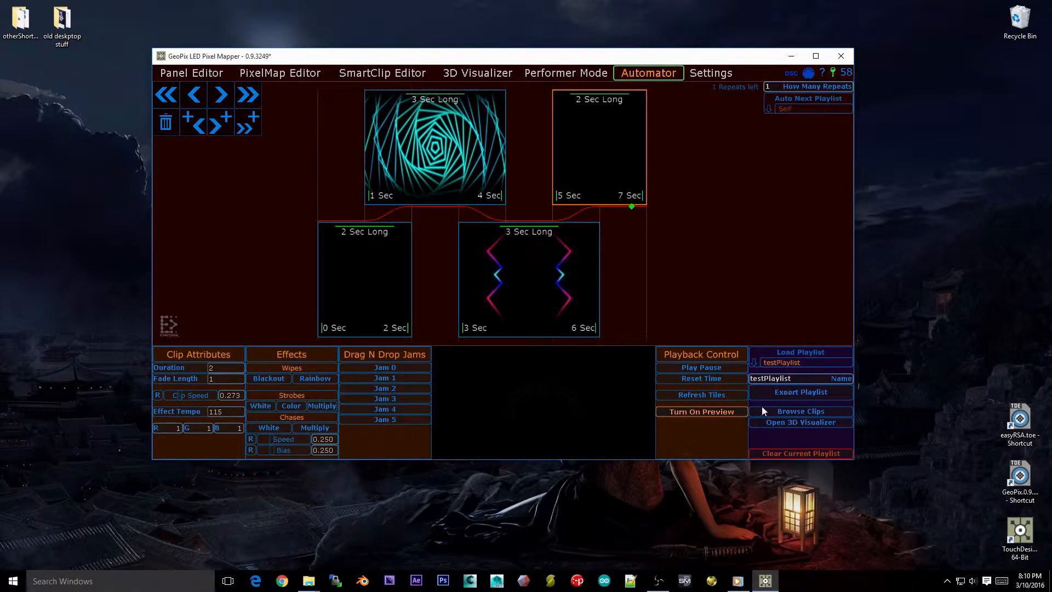
pyautogui.click(167, 124)
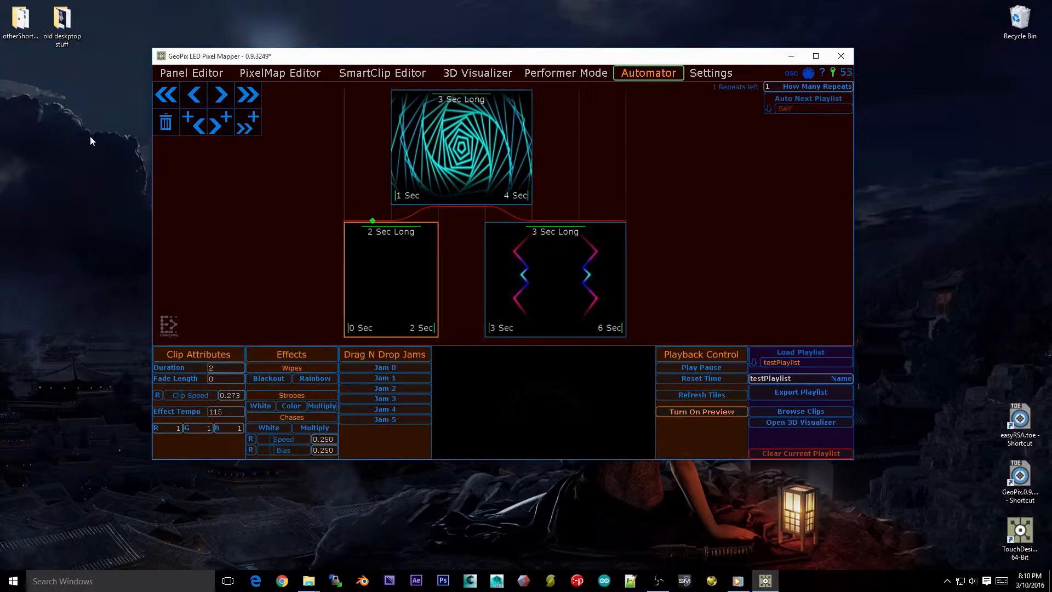
pyautogui.click(166, 124)
pyautogui.click(166, 124)
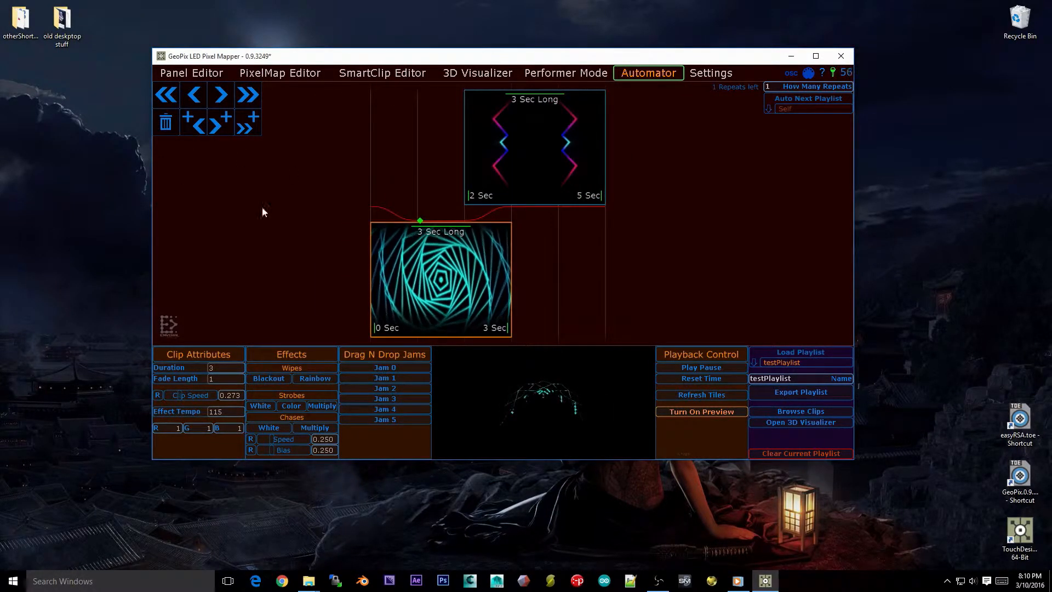
# Set the fade length of the first remaining clip, the turquoise spiral, to 0
pyautogui.click(222, 380)
pyautogui.write('0')
pyautogui.press('Return')
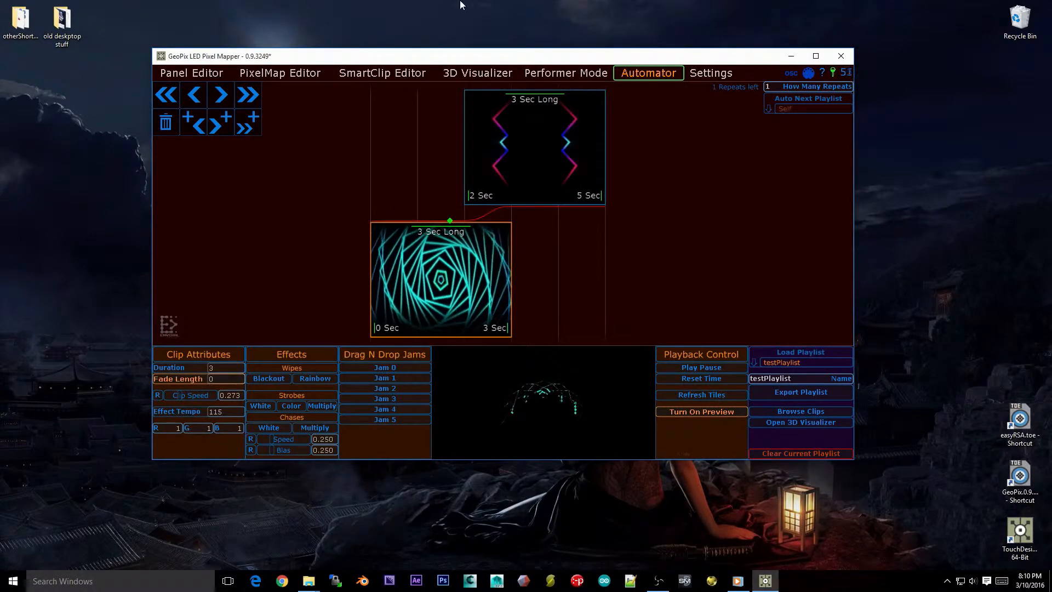
# Play the two-clip playlist through its repeat, replay it from the start, and reset the playback time
pyautogui.click(698, 368)
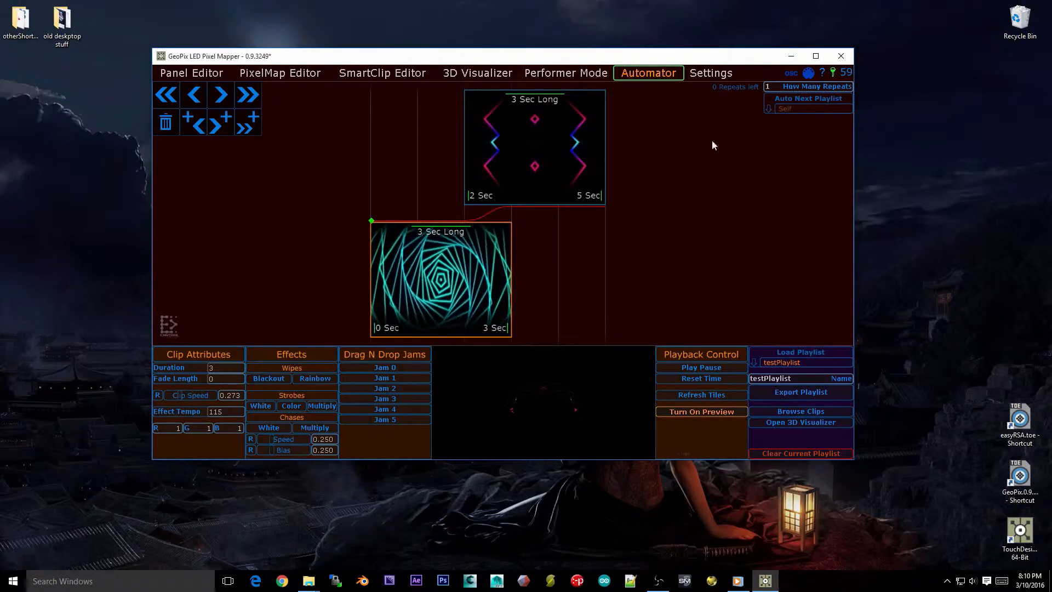
pyautogui.click(718, 379)
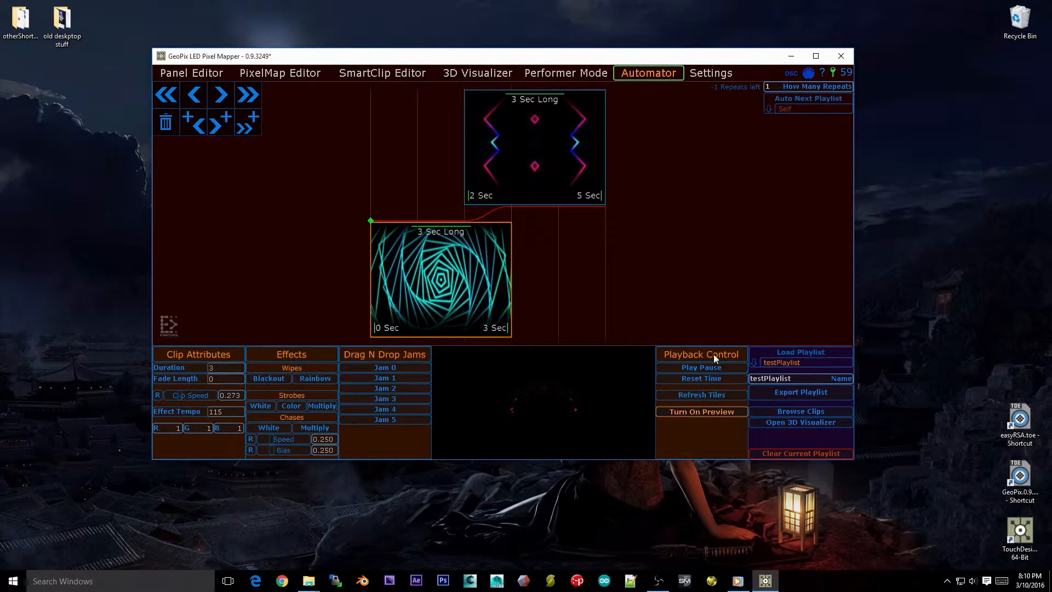
pyautogui.click(724, 367)
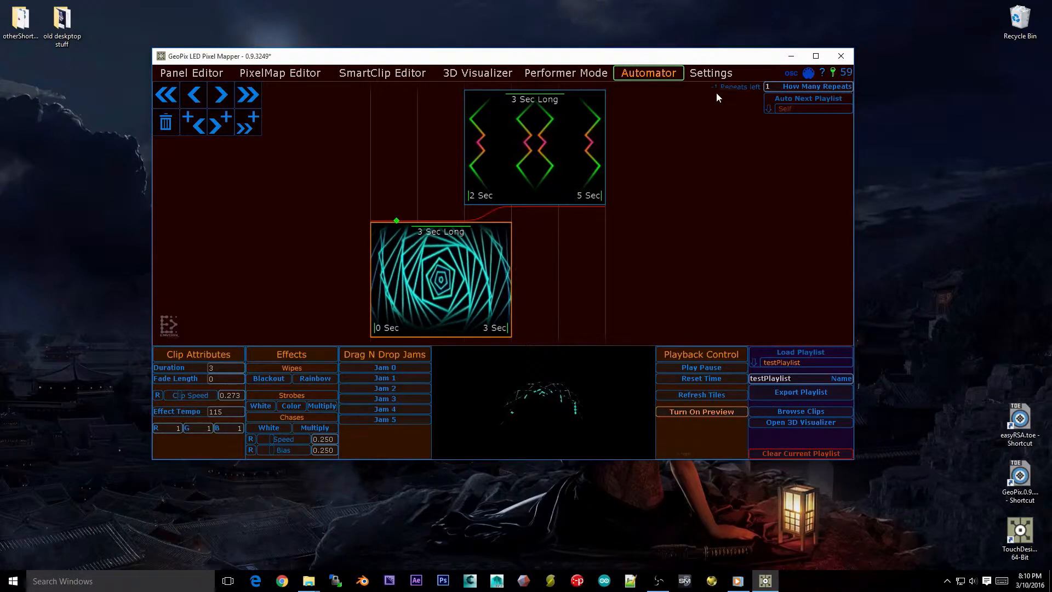
pyautogui.click(701, 378)
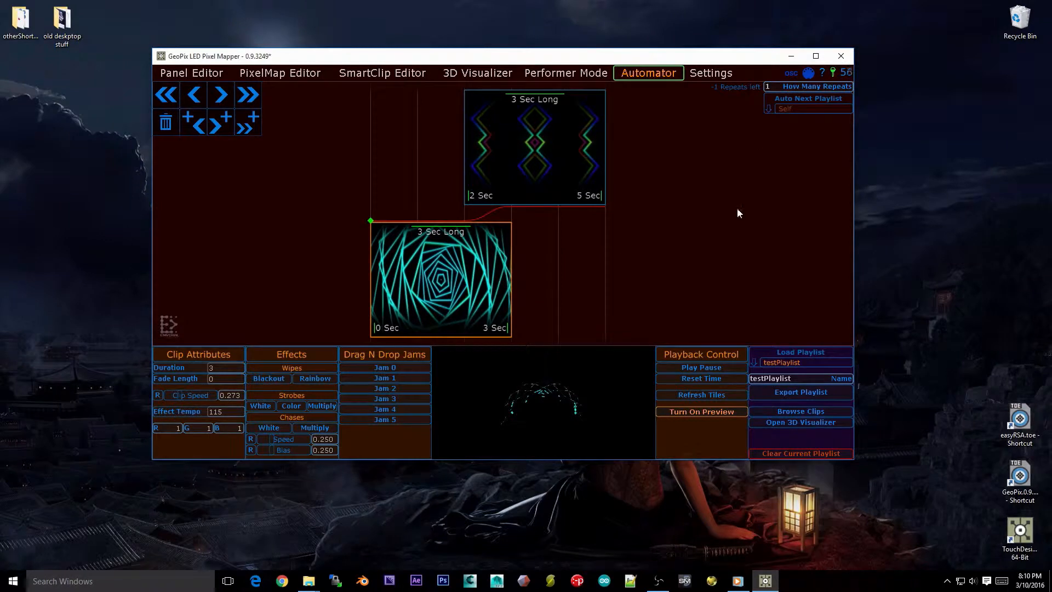
# Refresh the playlist's repeat counter by changing the number of repeats to 2 and back to 1
pyautogui.click(773, 90)
pyautogui.write('2')
pyautogui.click(768, 86)
pyautogui.write('1')
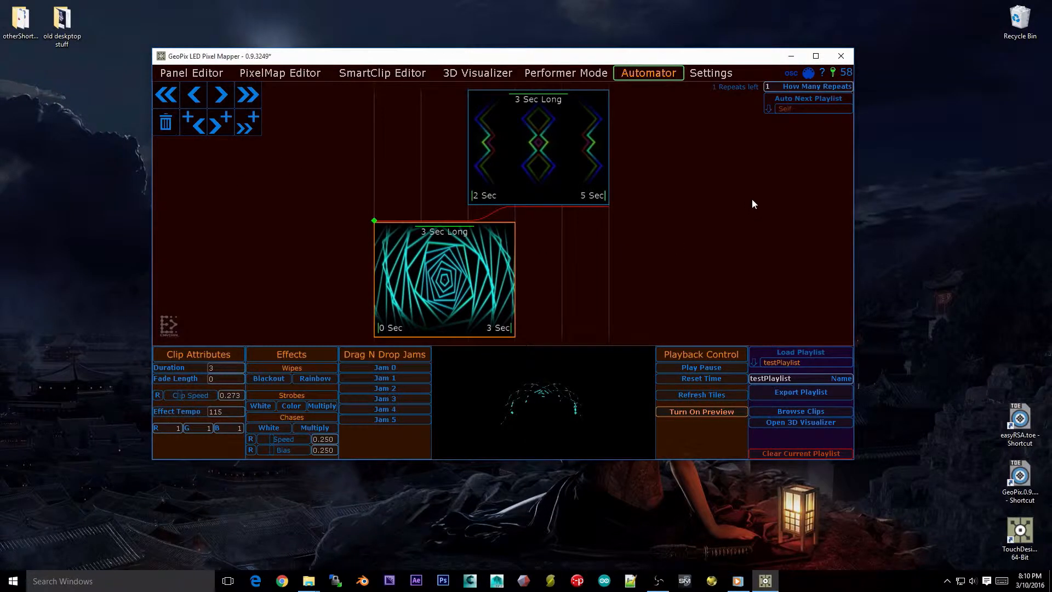
# Make asd the automatic next playlist, set the number of repeats to 0, and start playback
pyautogui.click(770, 110)
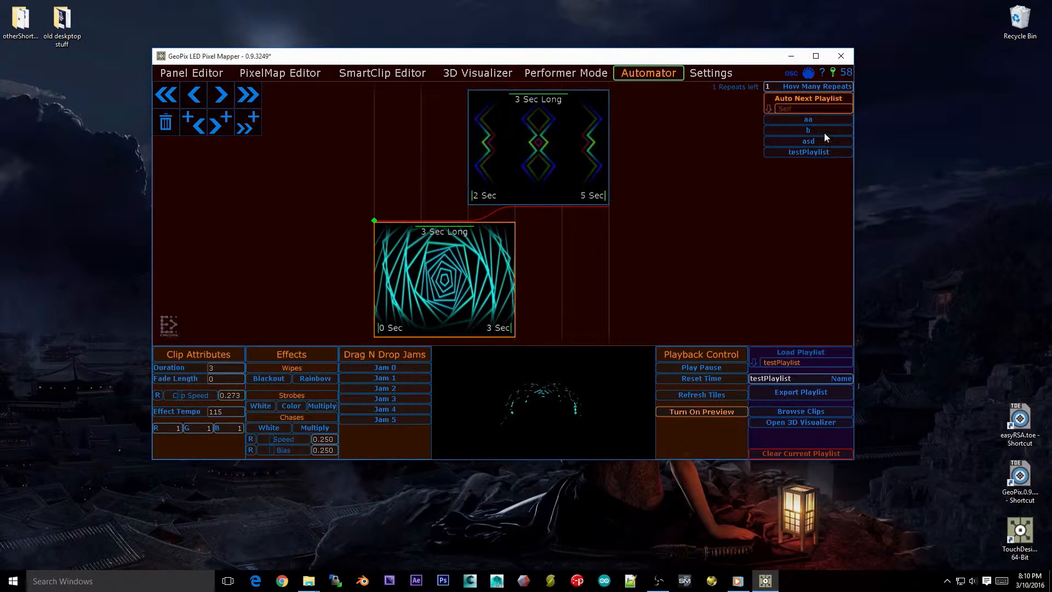
pyautogui.click(823, 141)
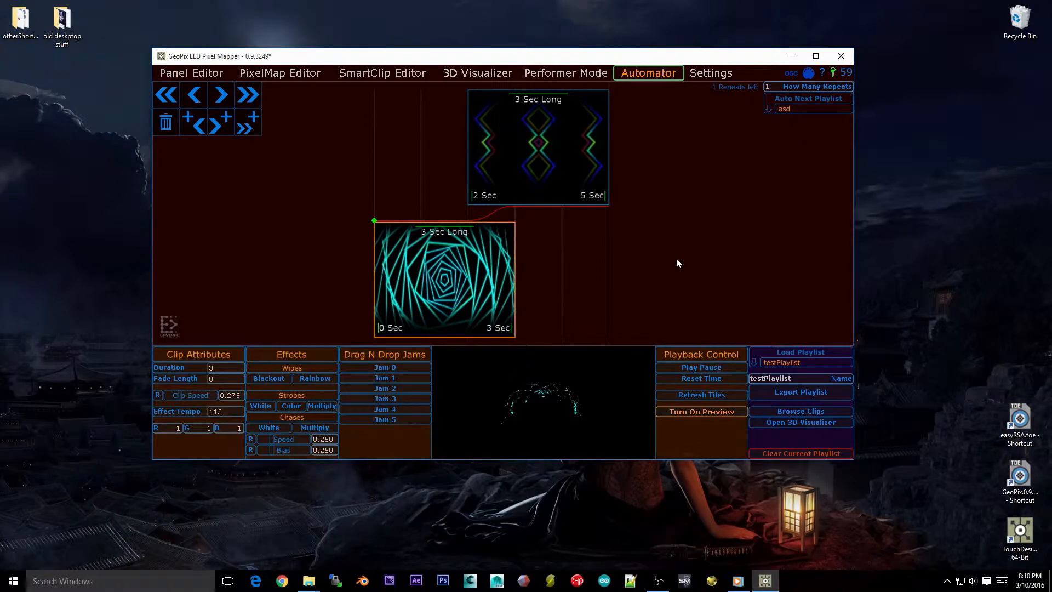
pyautogui.click(782, 83)
pyautogui.write('0')
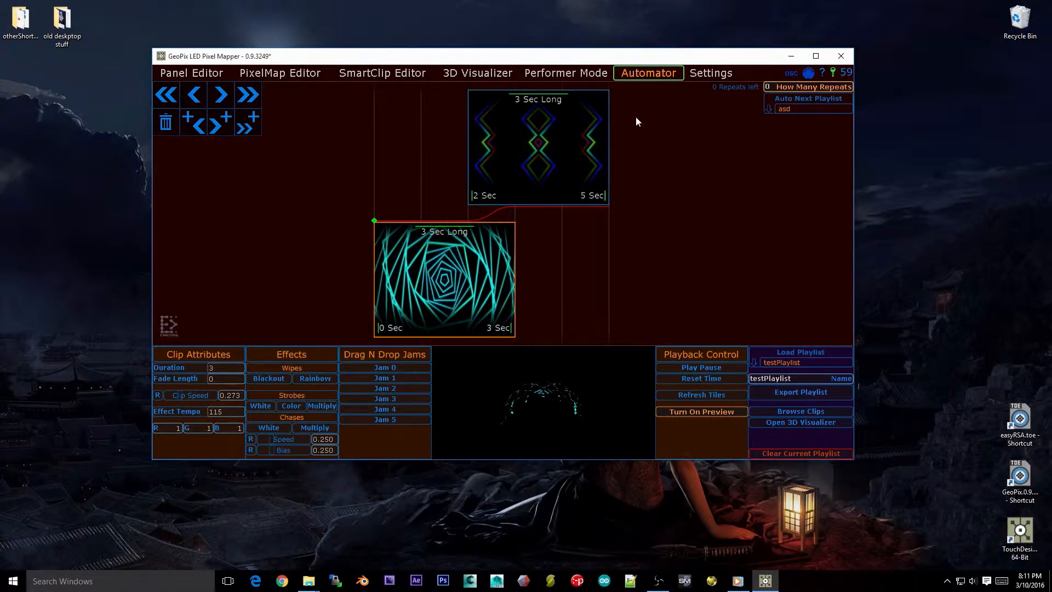
pyautogui.click(686, 367)
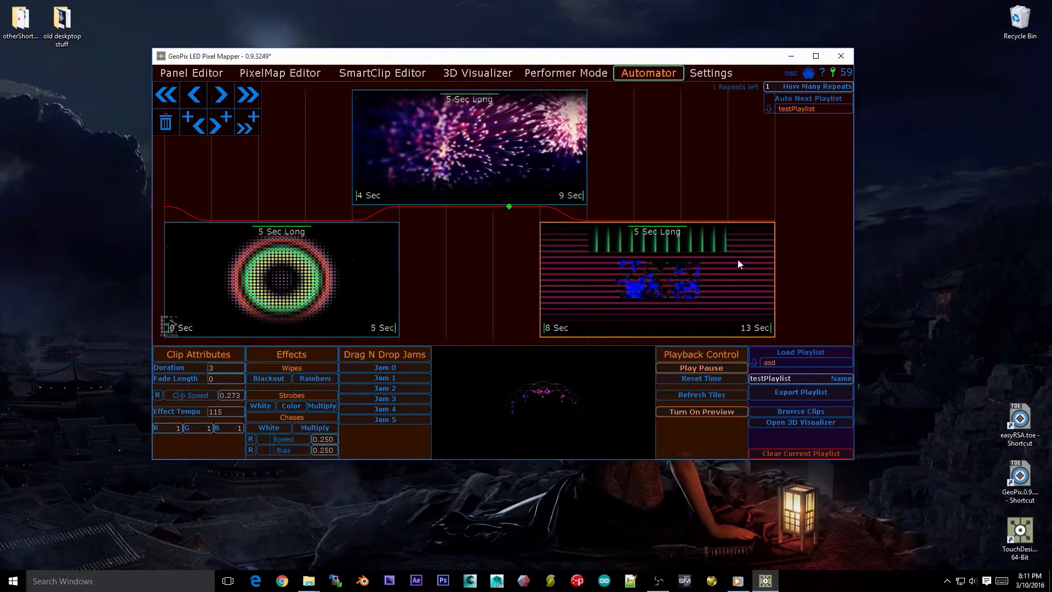
# Clear the current playlist of all its clips and add three new empty clips
pyautogui.click(772, 86)
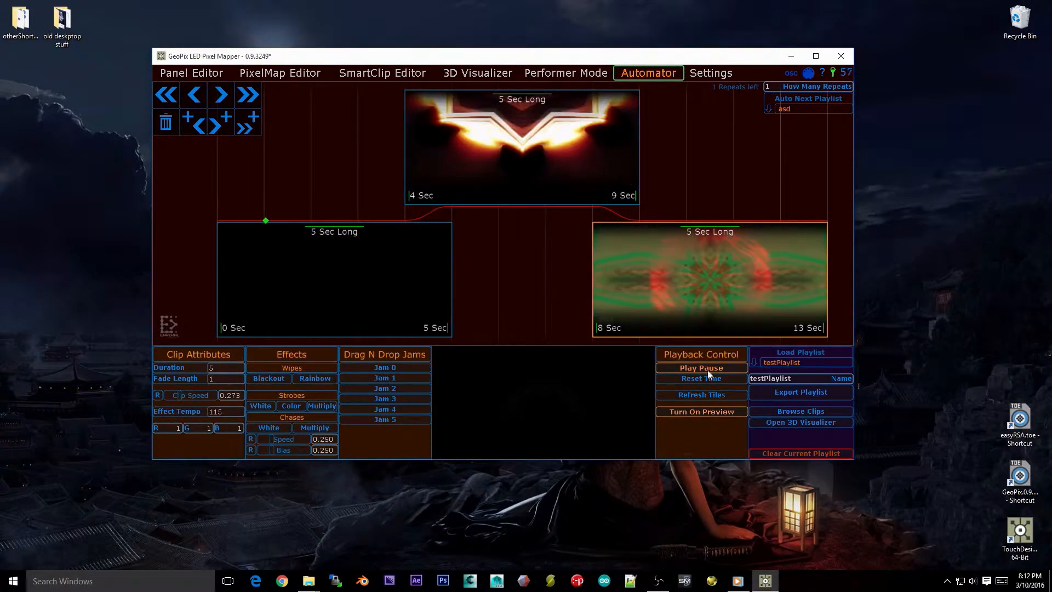
pyautogui.moveTo(749, 157); pyautogui.dragTo(716, 158)
pyautogui.scroll(-3, 653, 159)
pyautogui.scroll(-2, 563, 181)
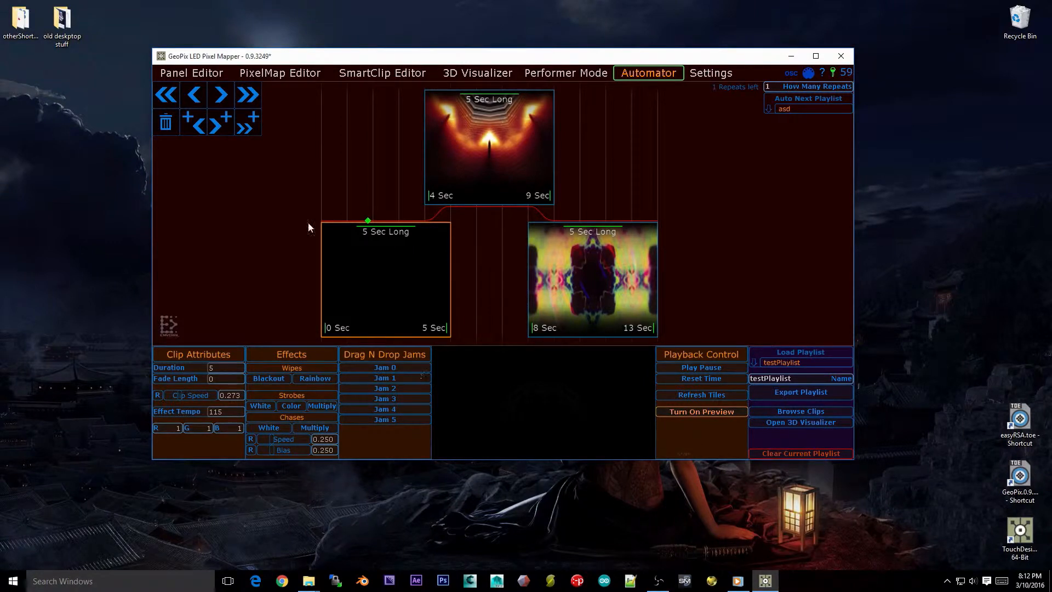
pyautogui.click(802, 454)
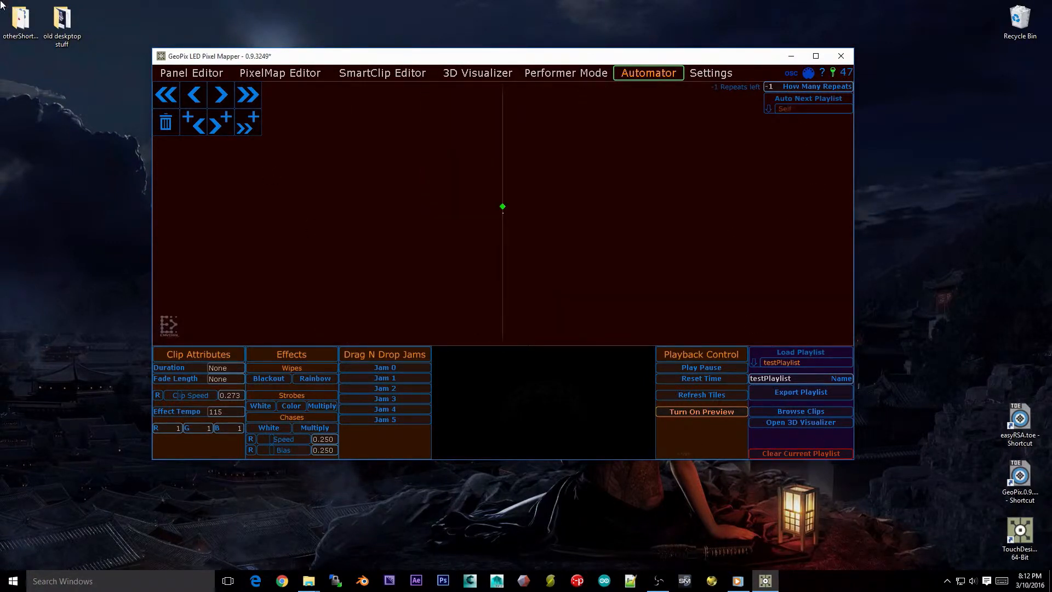
pyautogui.click(255, 119)
pyautogui.click(255, 121)
pyautogui.click(255, 121)
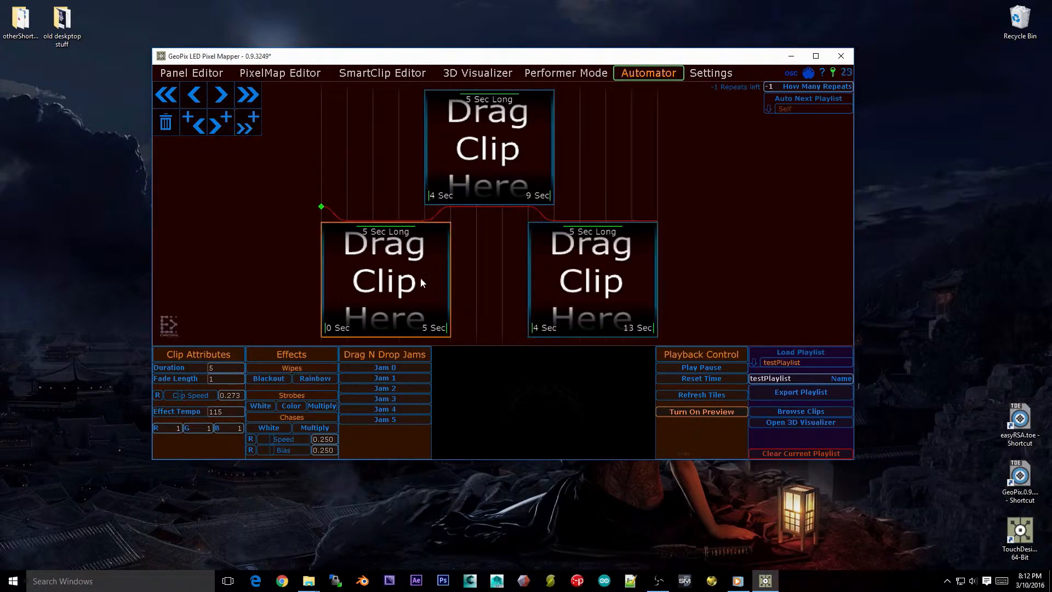
# Fill the three empty clips with Green, Blue and Red in that order from the clip library and name the playlist RGB
pyautogui.click(824, 411)
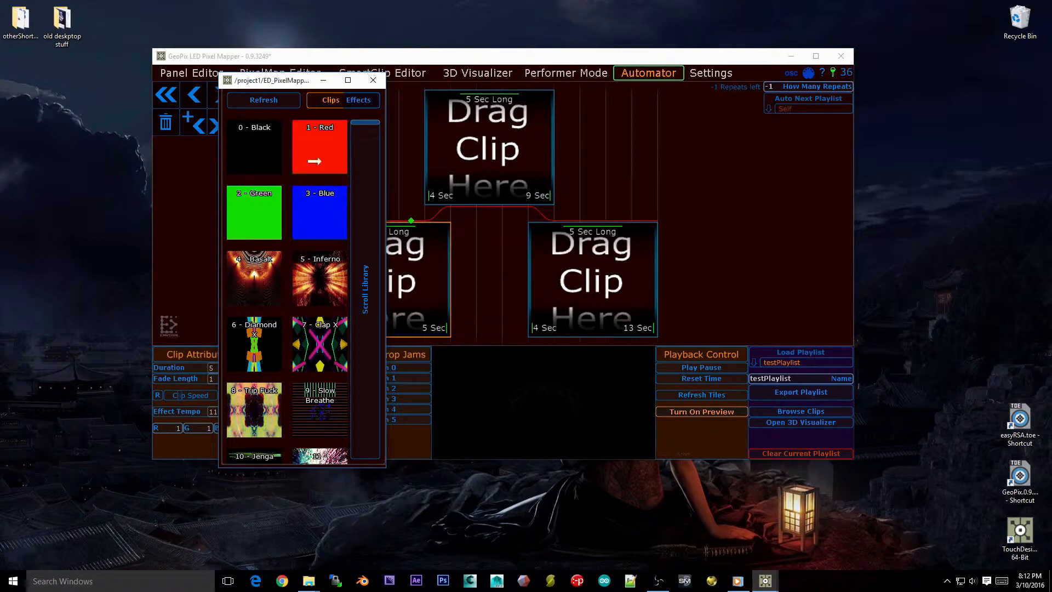
pyautogui.moveTo(290, 83); pyautogui.dragTo(785, 121)
pyautogui.moveTo(759, 230); pyautogui.dragTo(411, 261)
pyautogui.moveTo(823, 251); pyautogui.dragTo(519, 143)
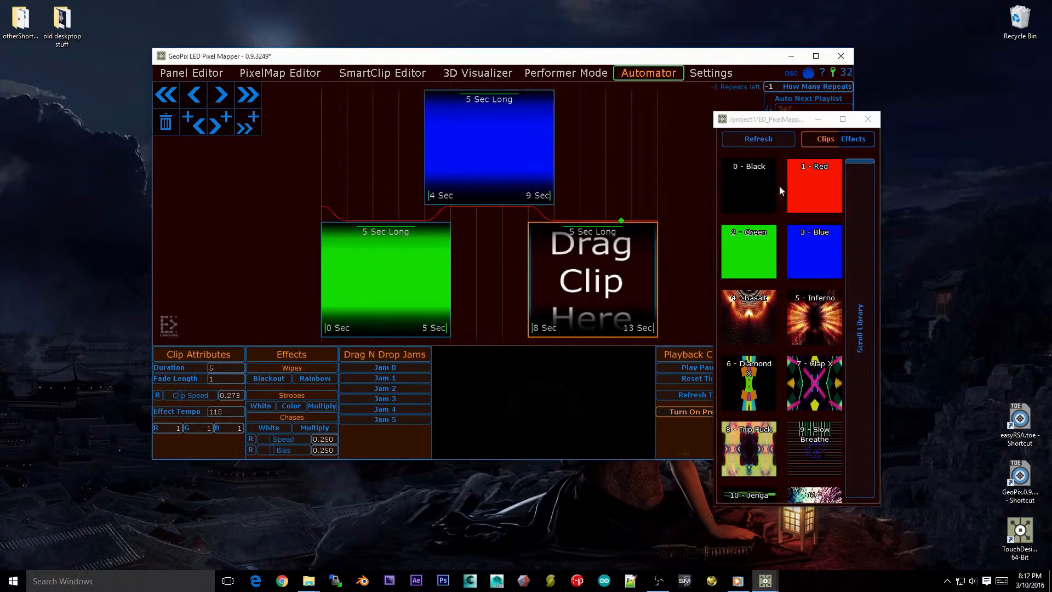
pyautogui.moveTo(789, 185); pyautogui.dragTo(558, 267)
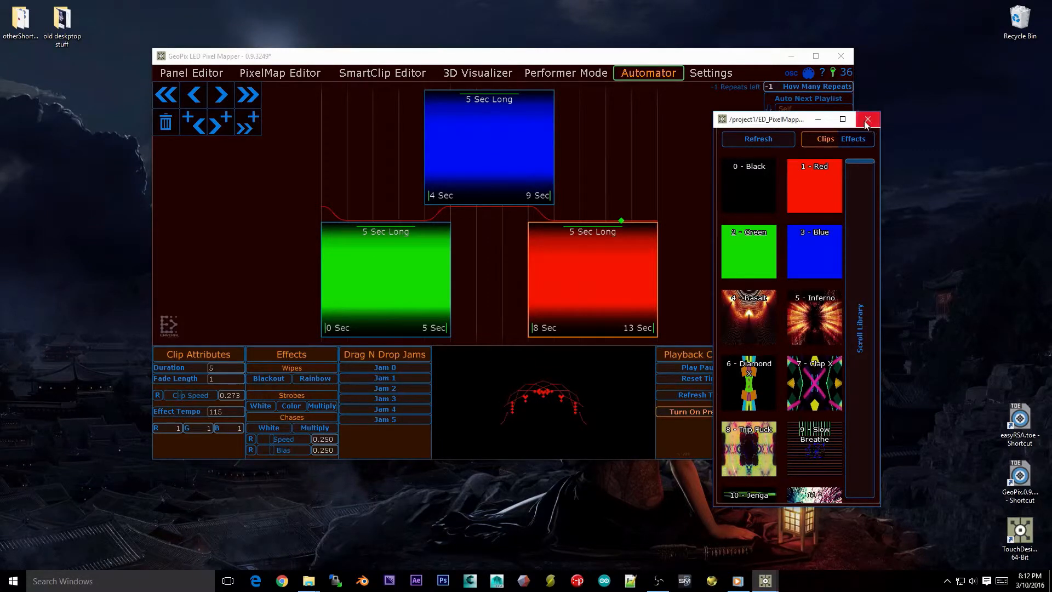
pyautogui.click(868, 121)
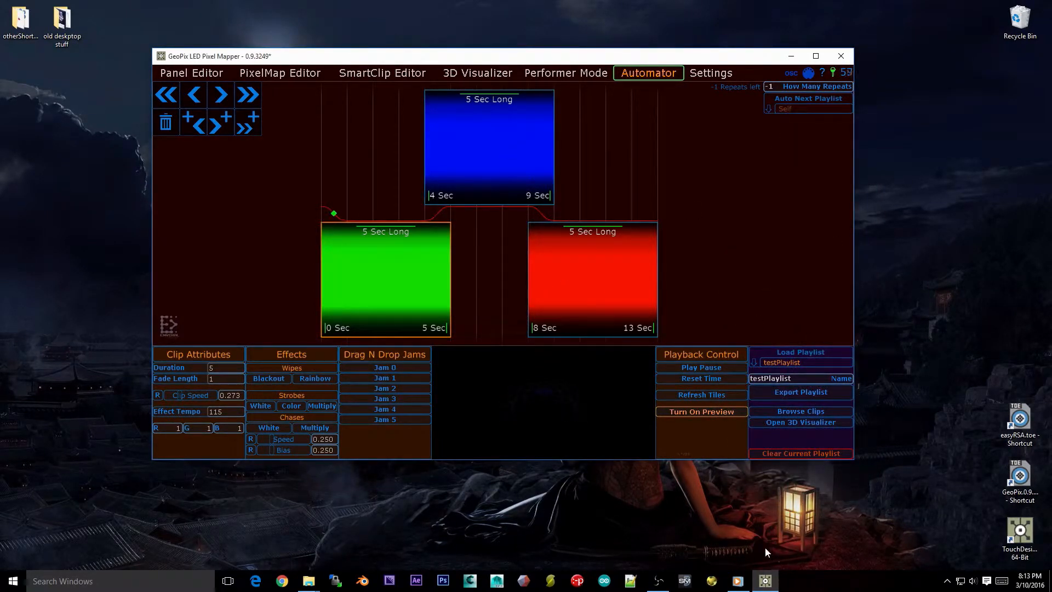
pyautogui.click(806, 378)
pyautogui.write('RGB')
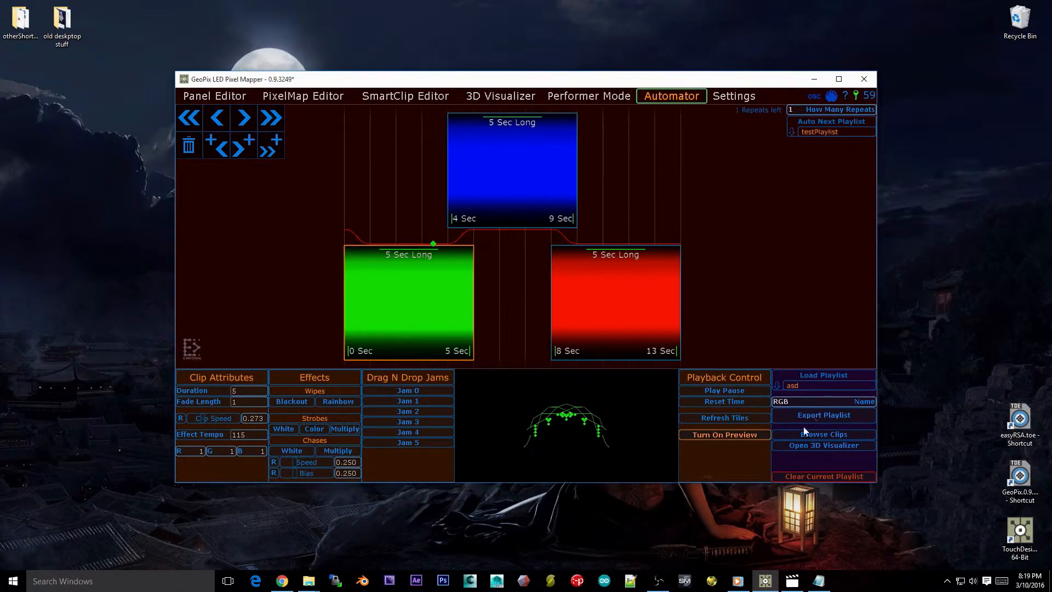
# Load the RGB playlist, switch to testPlaylist, and load RGB again to compare the saved playlists
pyautogui.click(778, 383)
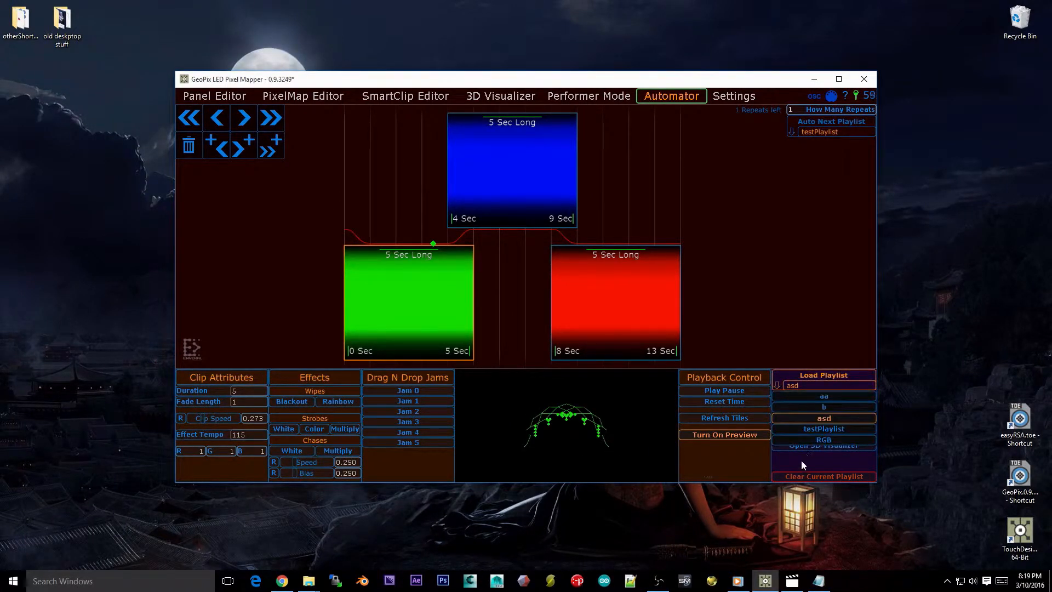
pyautogui.click(826, 440)
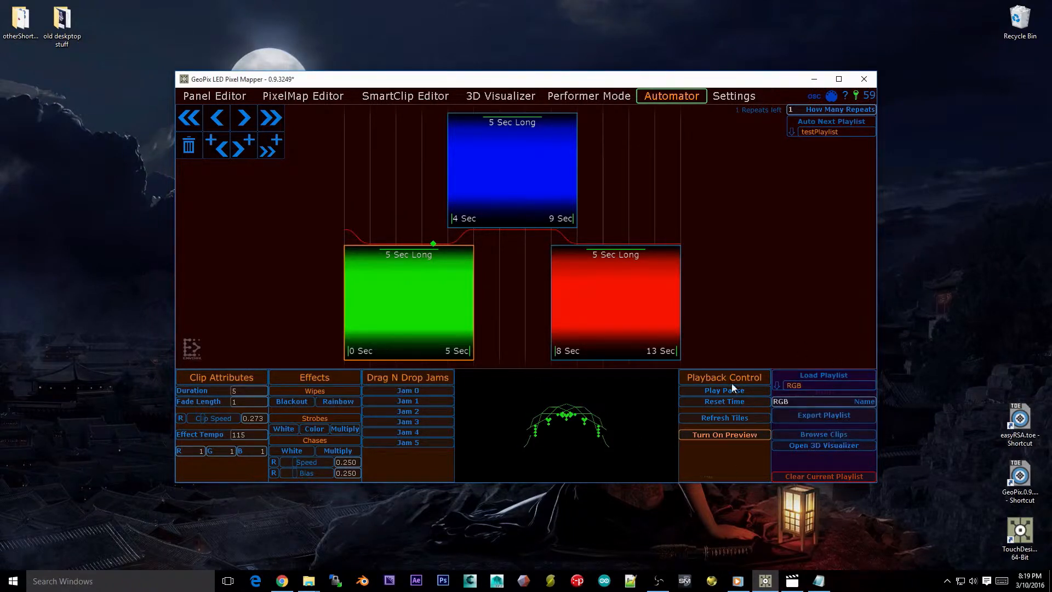
pyautogui.click(833, 428)
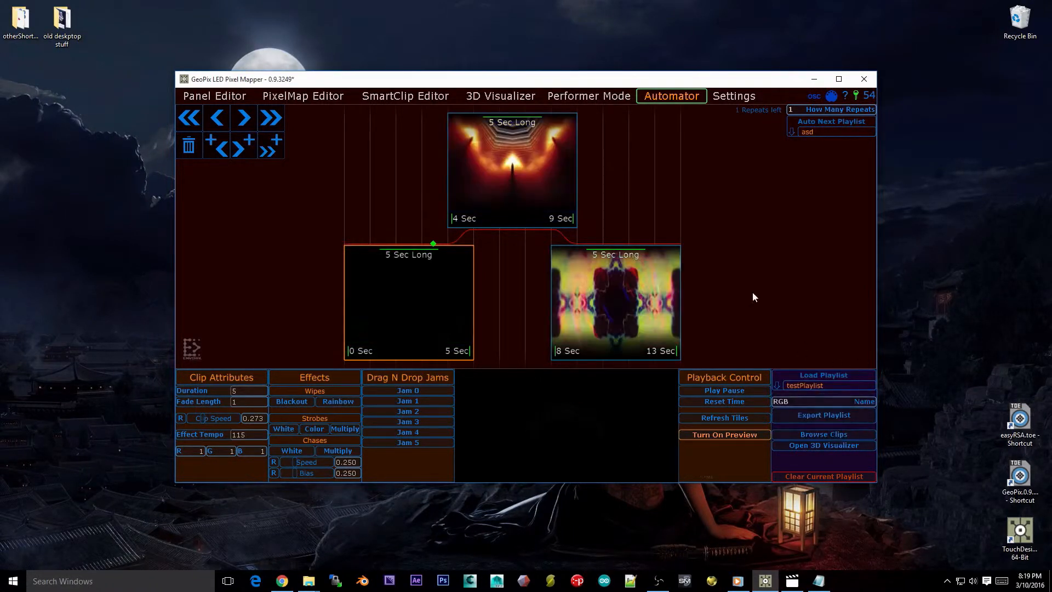
pyautogui.click(780, 392)
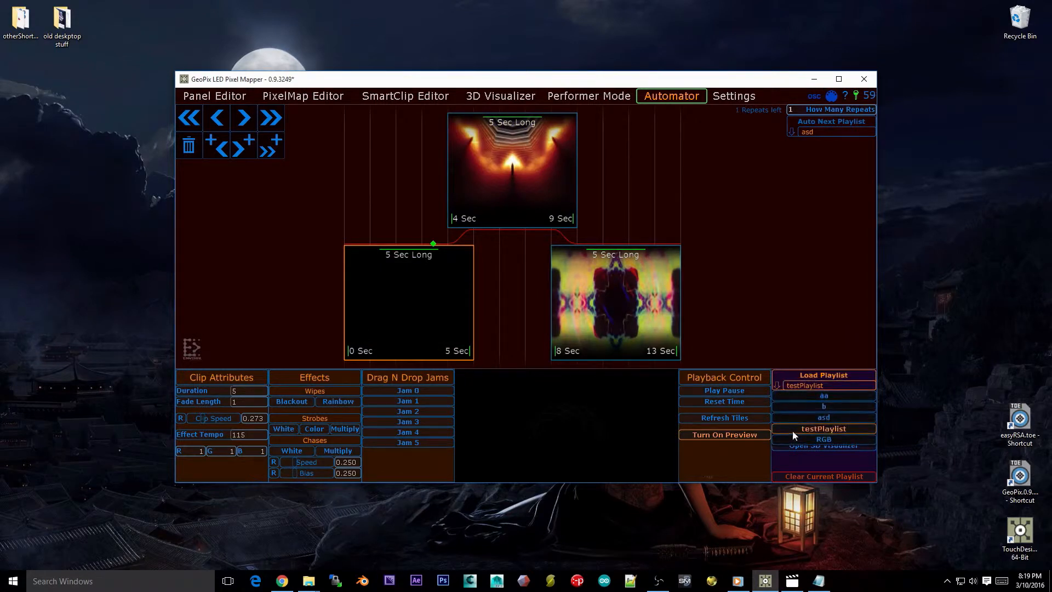
pyautogui.click(821, 442)
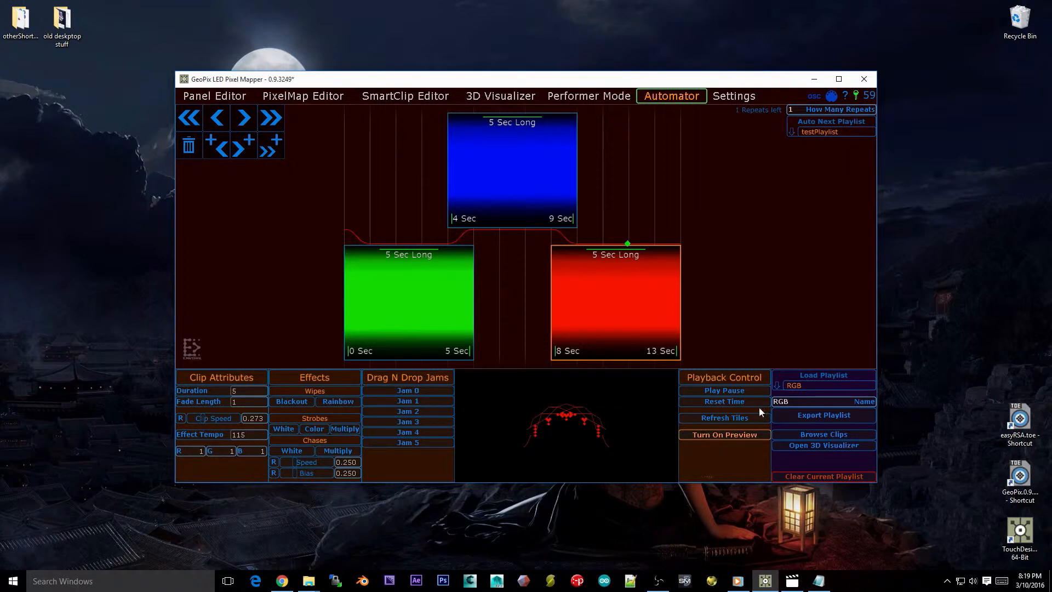
# Load playlist b and set RGB as its automatic next playlist
pyautogui.click(782, 388)
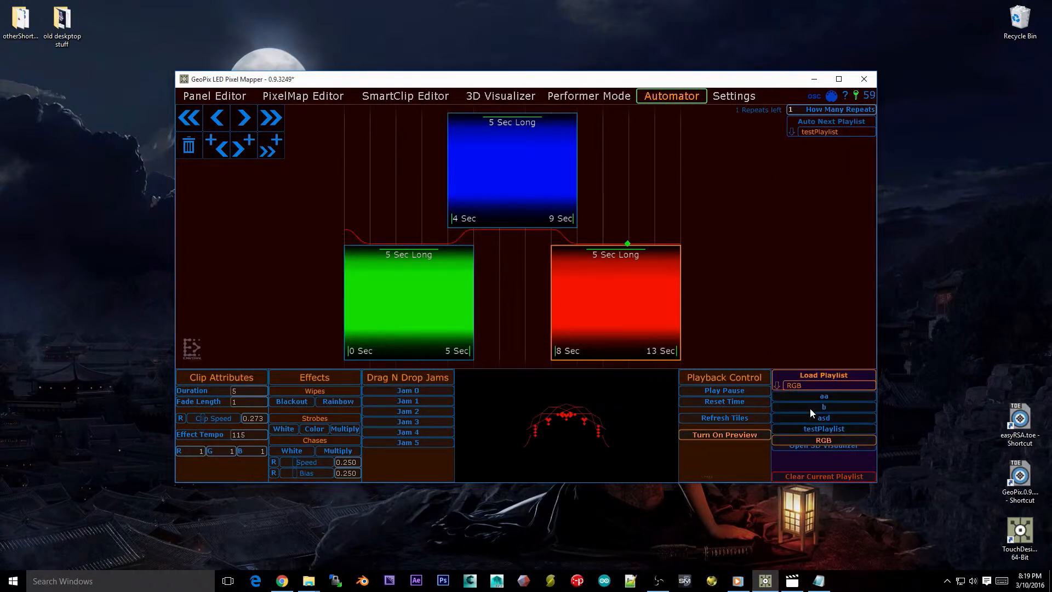
pyautogui.click(809, 409)
pyautogui.click(793, 132)
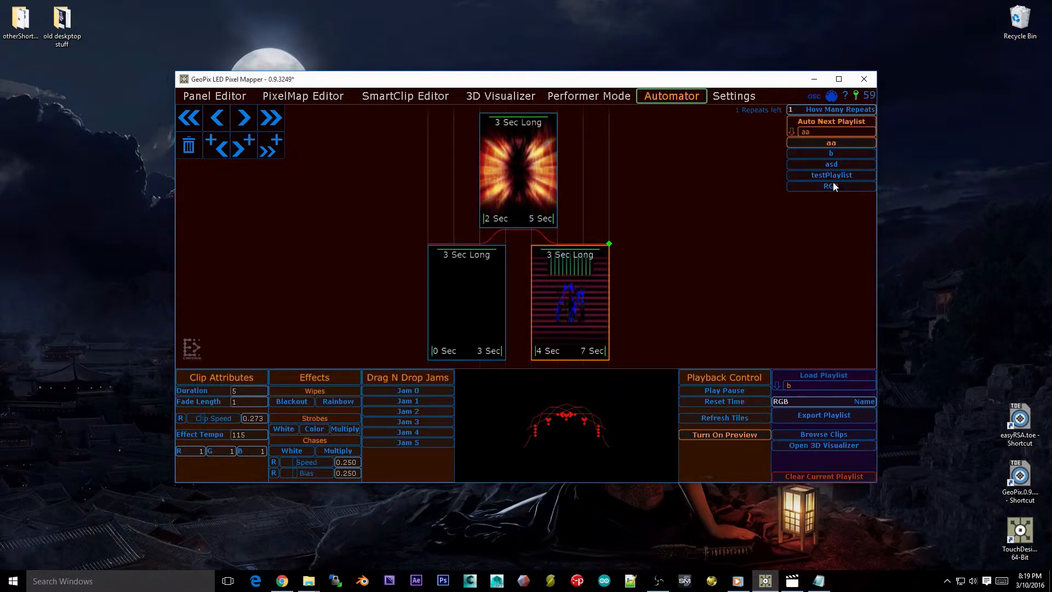
pyautogui.click(828, 186)
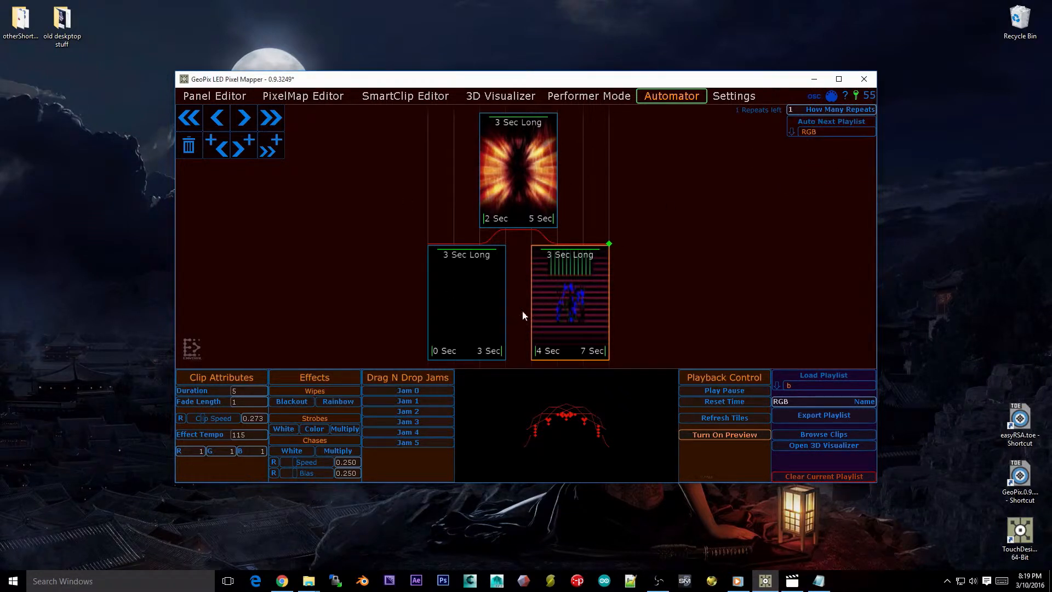
# Select the last clip of playlist b and set the playlist's number of repeats to 0
pyautogui.click(569, 296)
pyautogui.moveTo(811, 109); pyautogui.dragTo(754, 104)
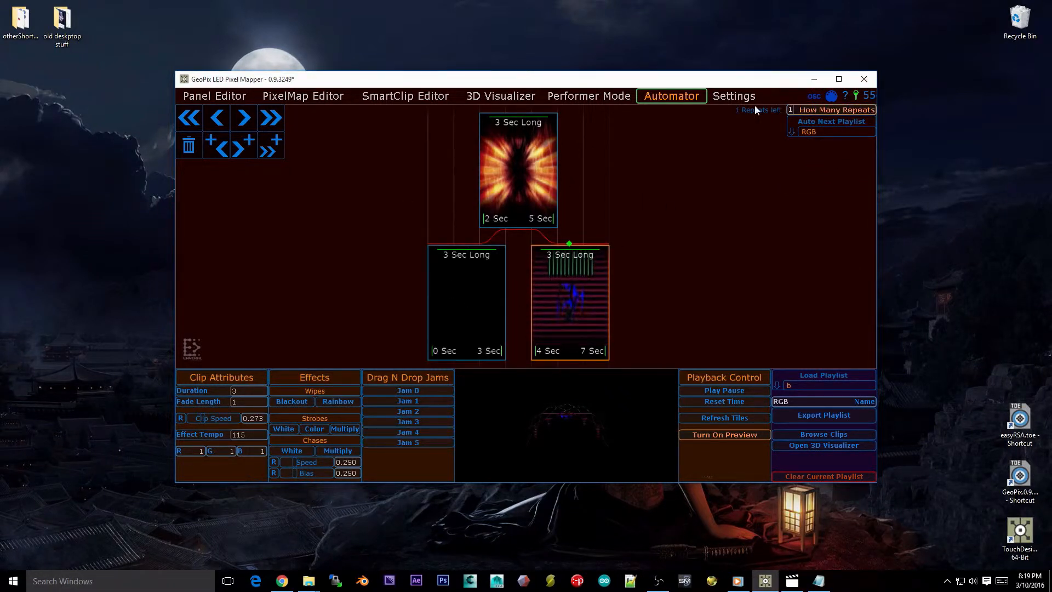
pyautogui.write('0')
pyautogui.press('Return')
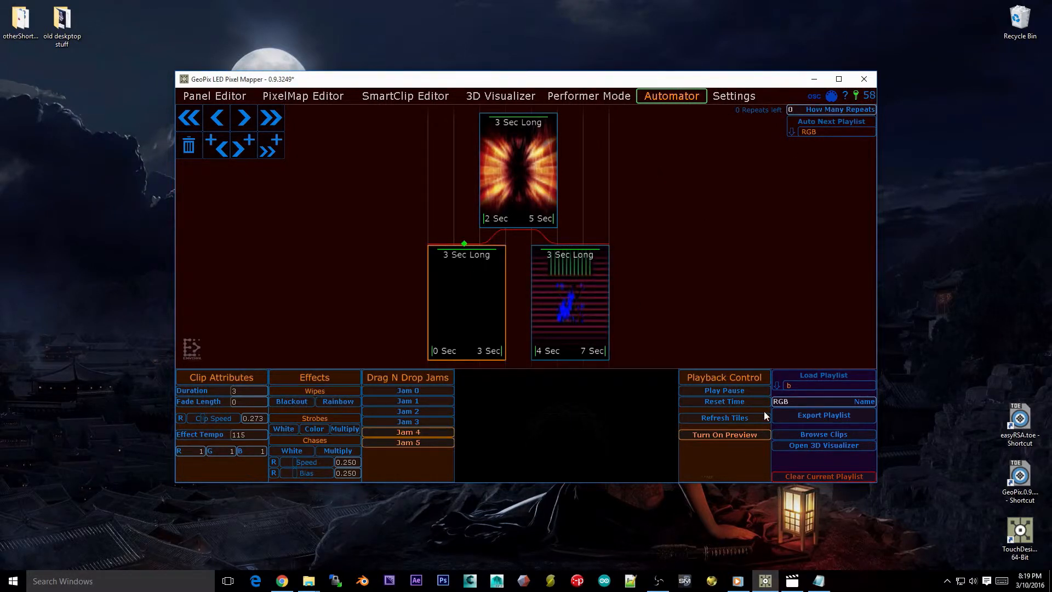
# Restart playback from the beginning to watch the automatic playlist change, and view the Midi Mapper window before closing it
pyautogui.click(714, 401)
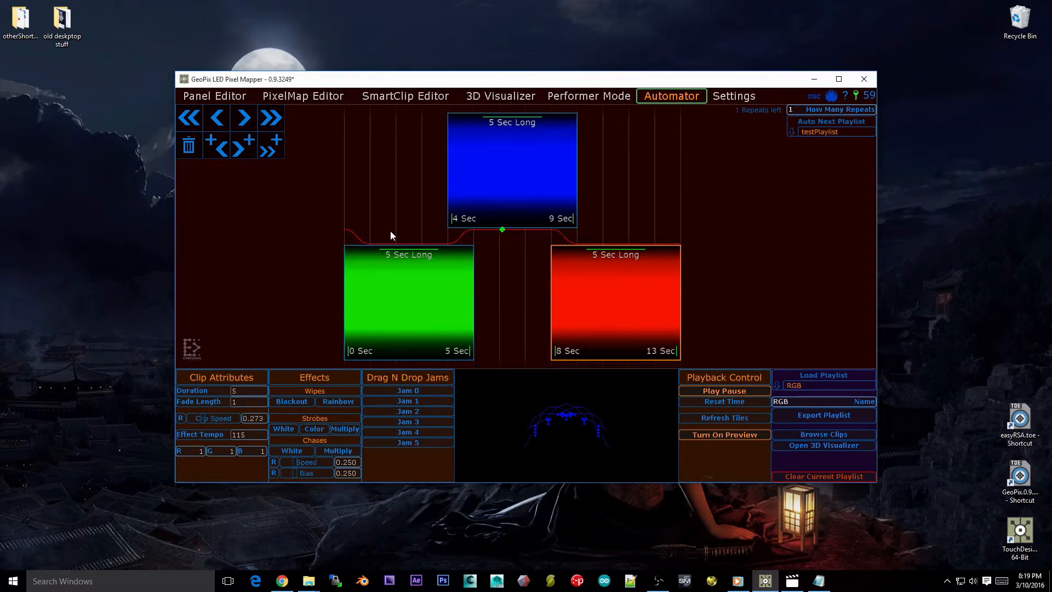
pyautogui.click(830, 96)
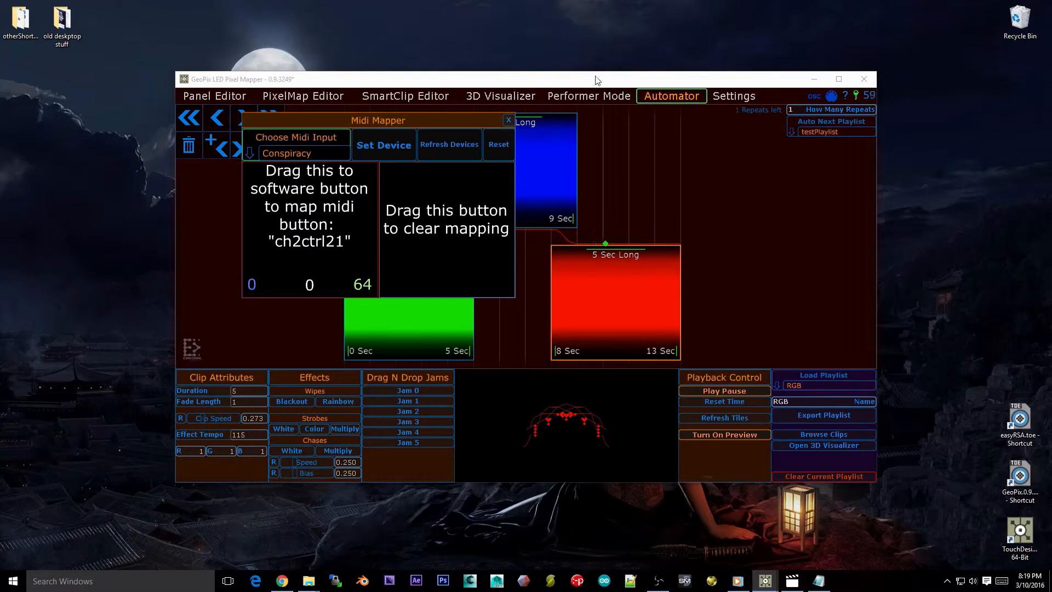
pyautogui.click(741, 402)
pyautogui.moveTo(428, 126); pyautogui.dragTo(432, 164)
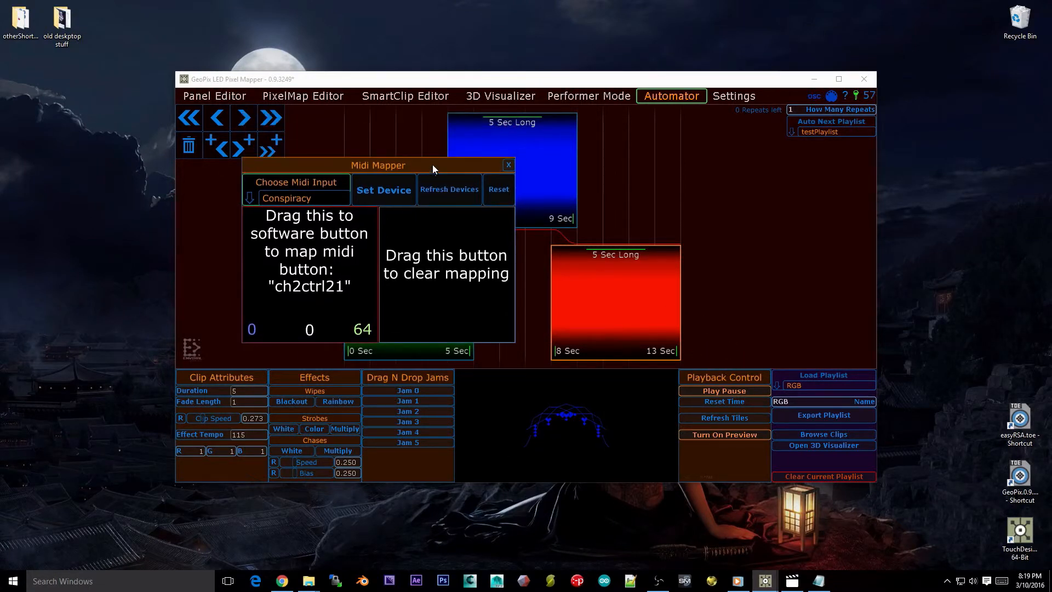
pyautogui.click(508, 165)
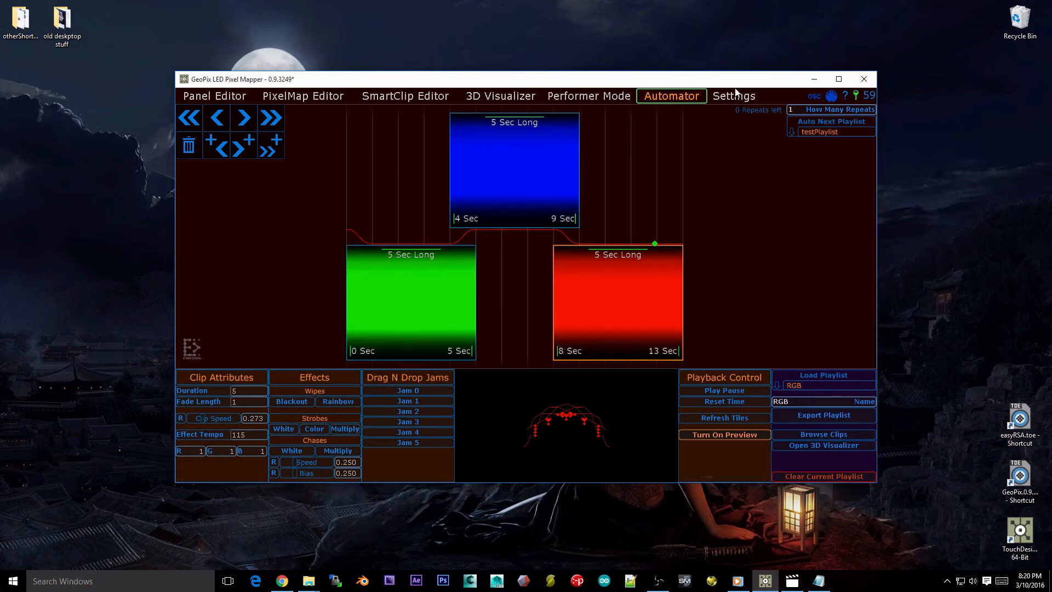
# View the general, panel creator and device configuration settings, and return to the Automator
pyautogui.click(736, 97)
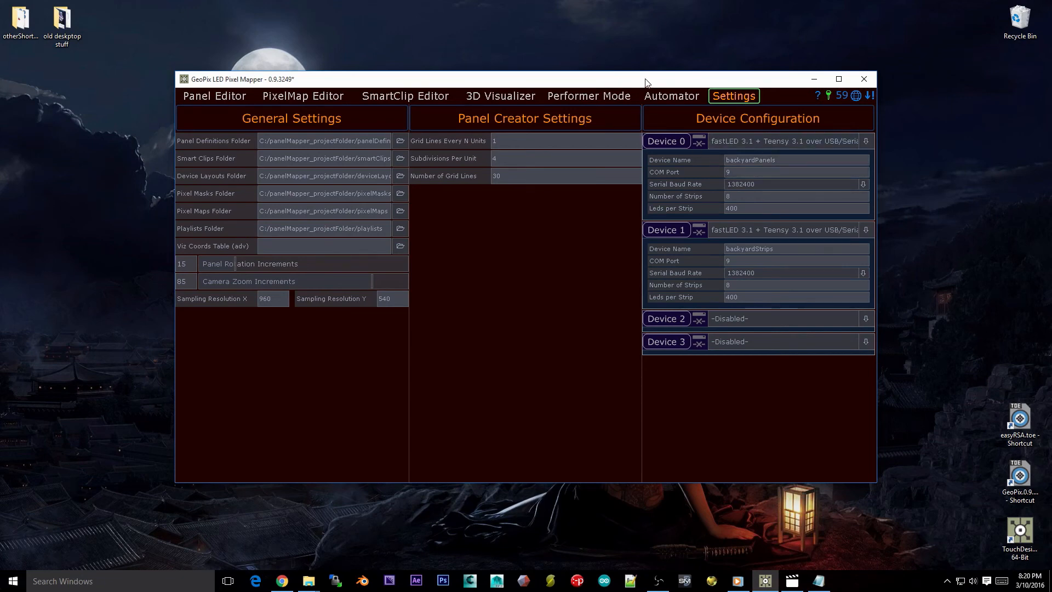
pyautogui.click(685, 93)
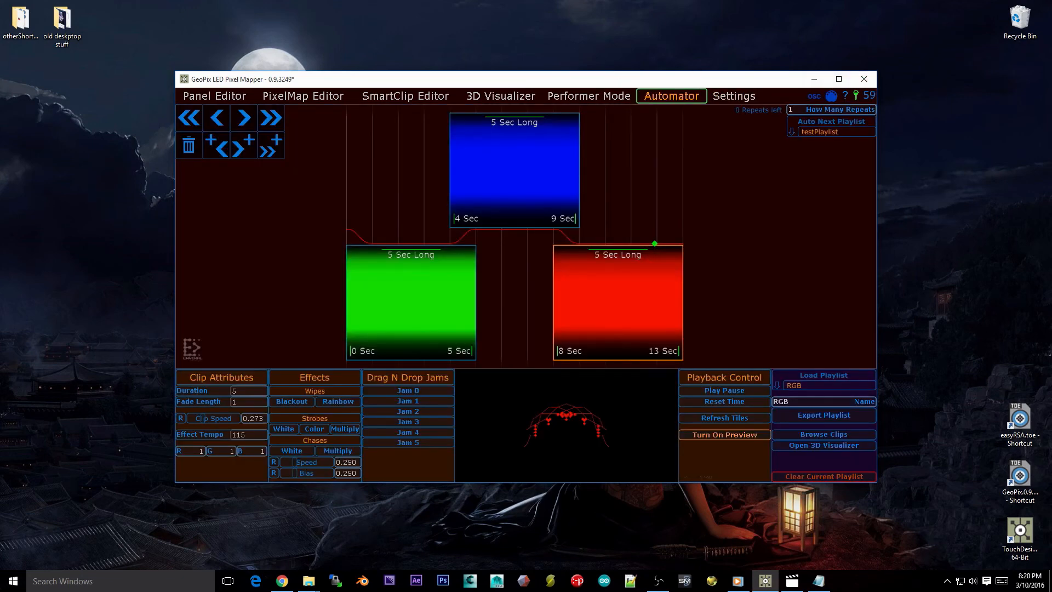